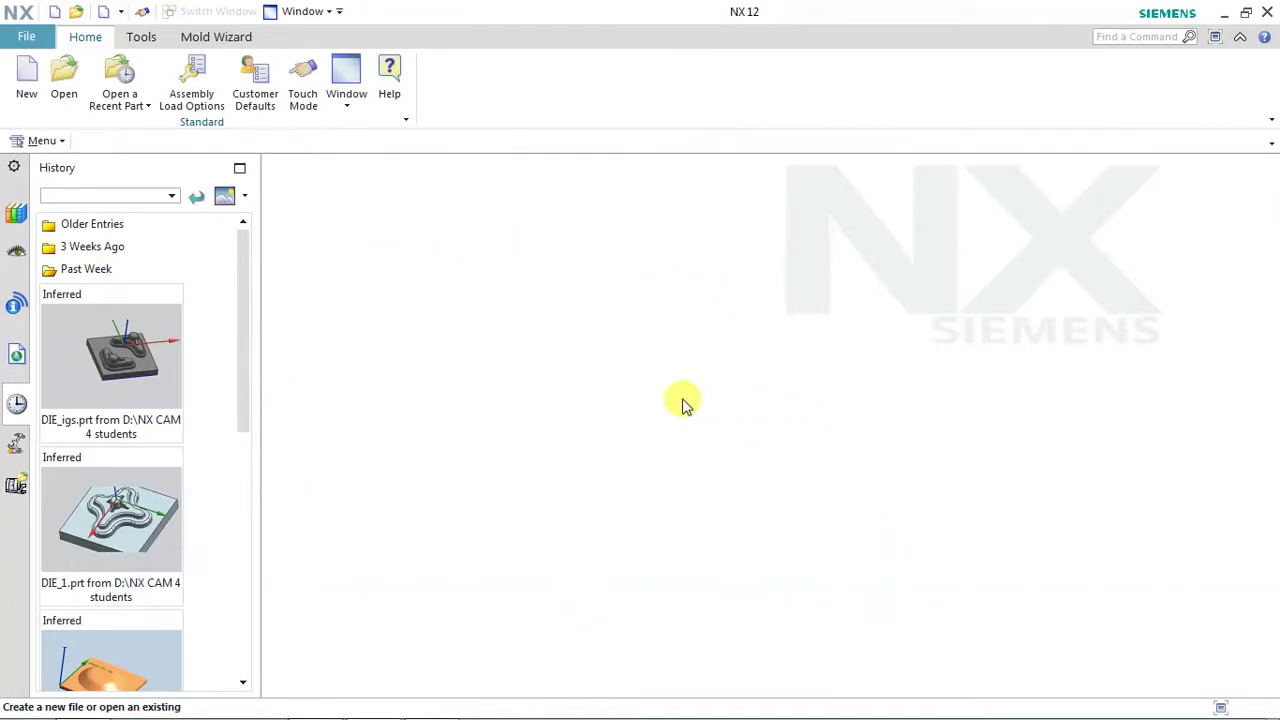
Start a new part using the Model template filtered to Millimeters.
click(48, 141)
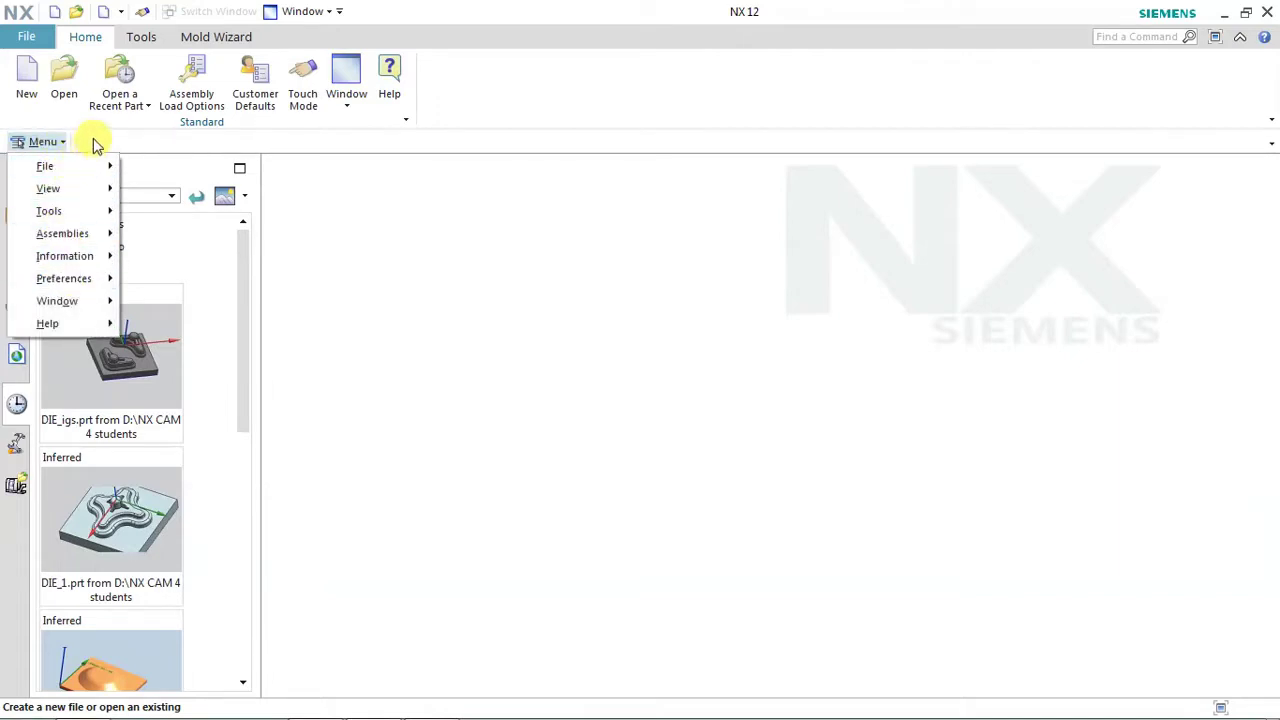
click(95, 143)
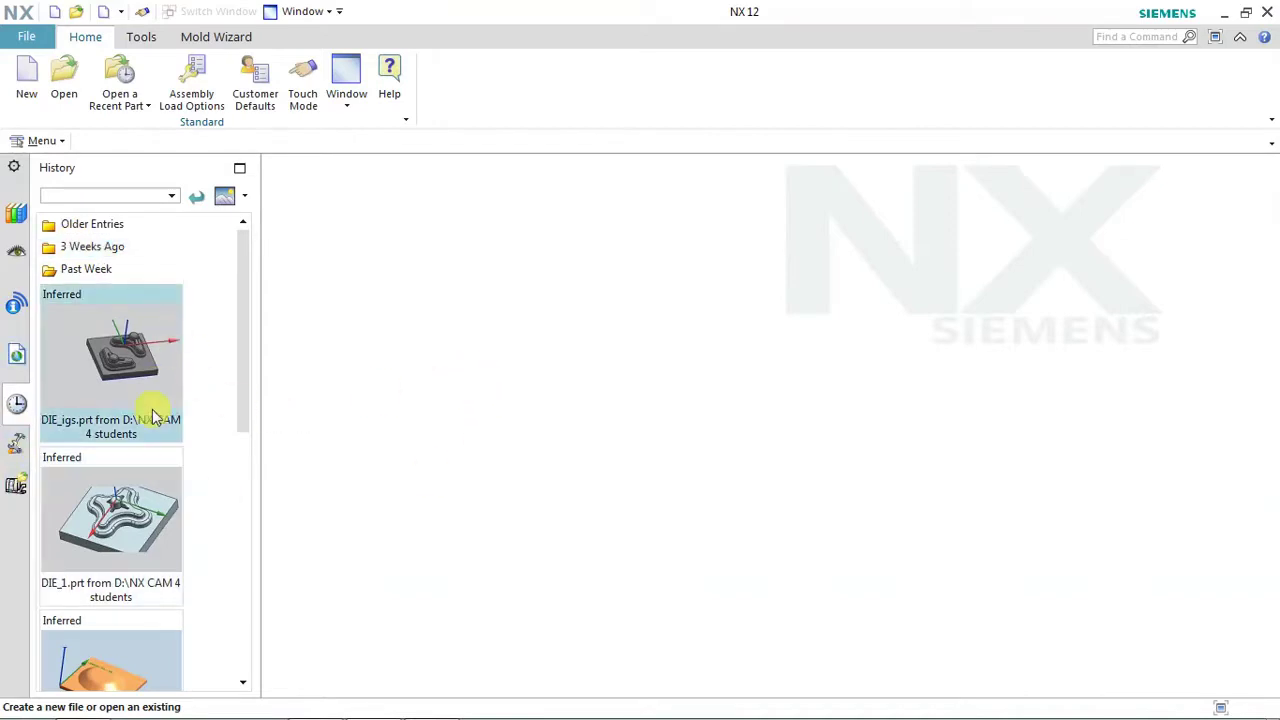
mouse_move(249, 360)
mouse_down()
mouse_move(243, 586)
mouse_move(251, 328)
mouse_up()
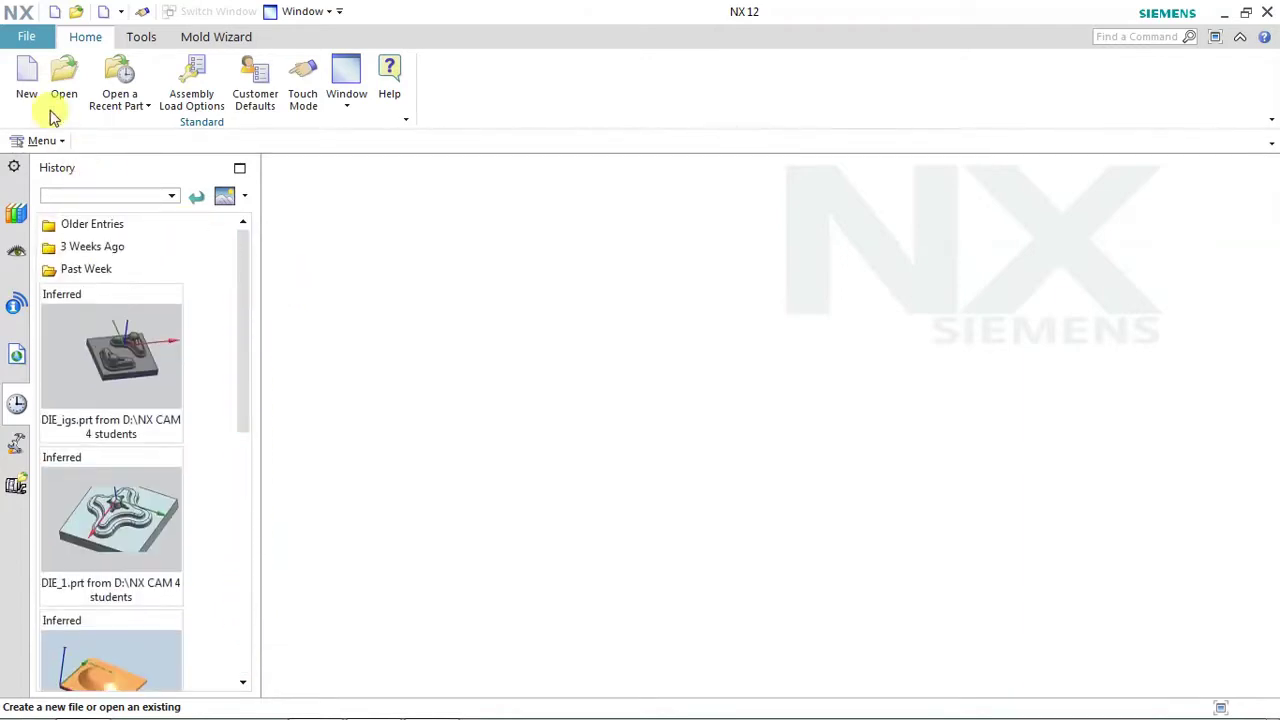
click(27, 88)
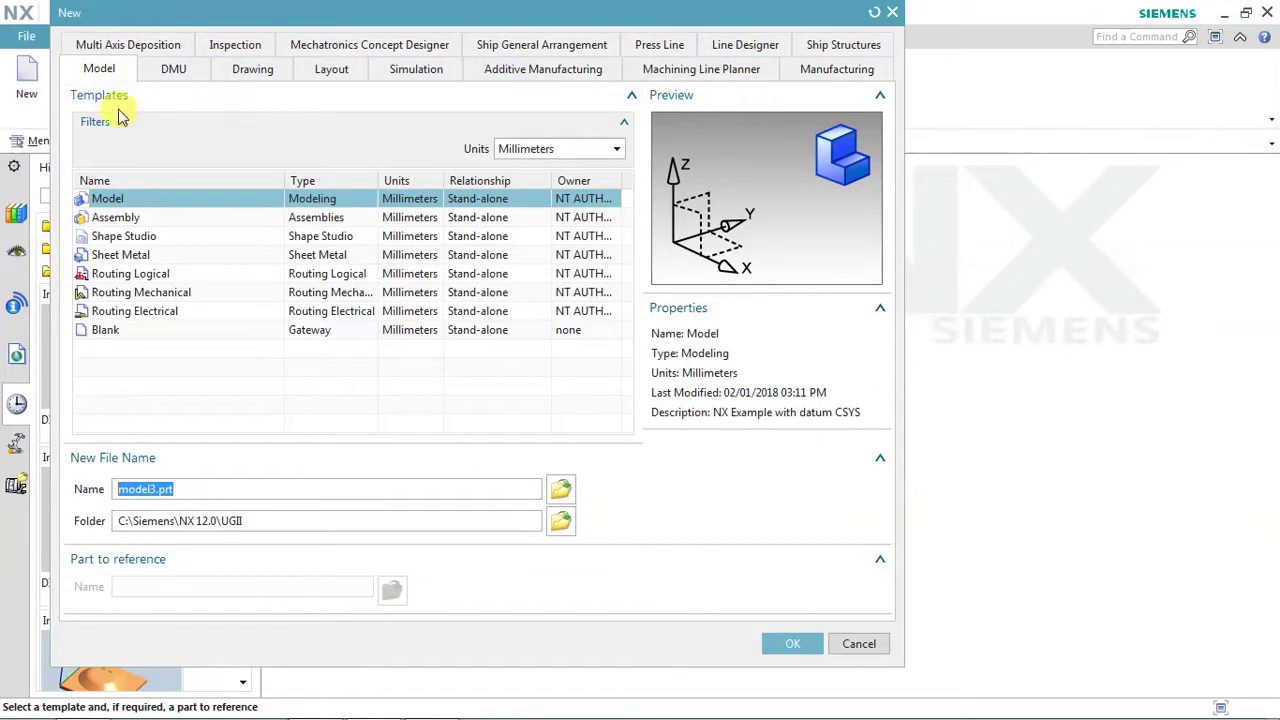
click(615, 149)
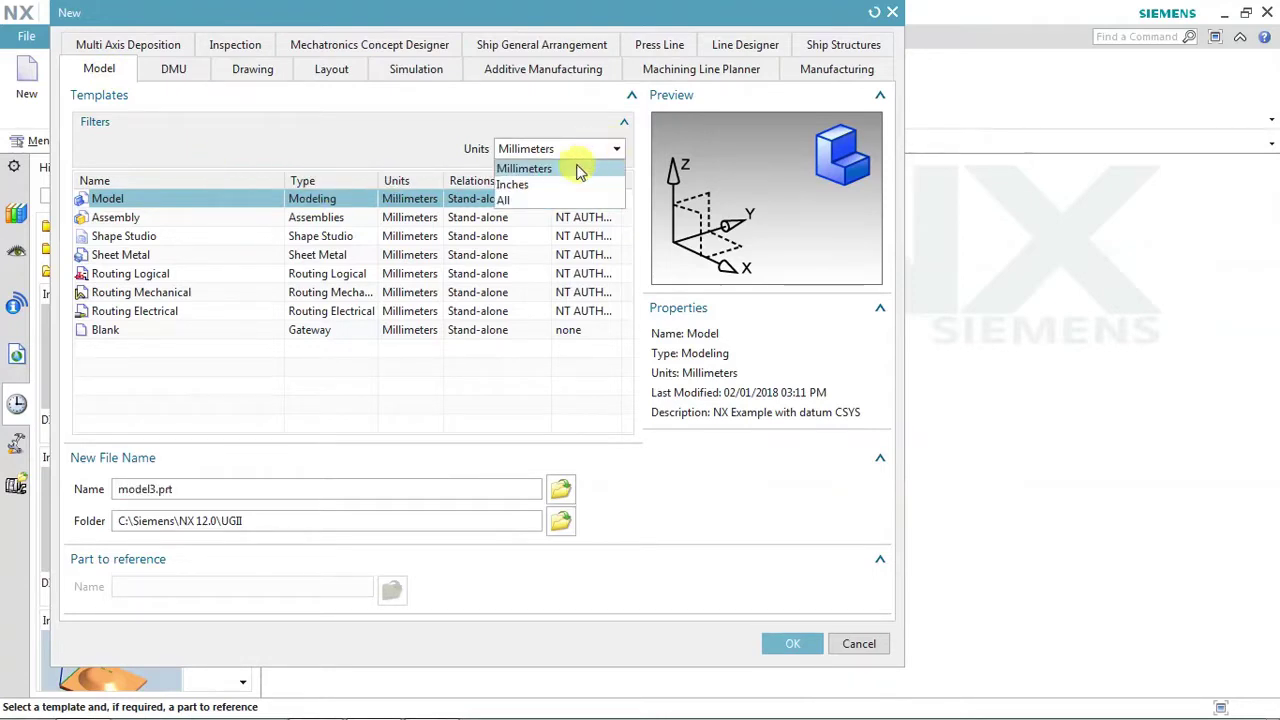
click(590, 154)
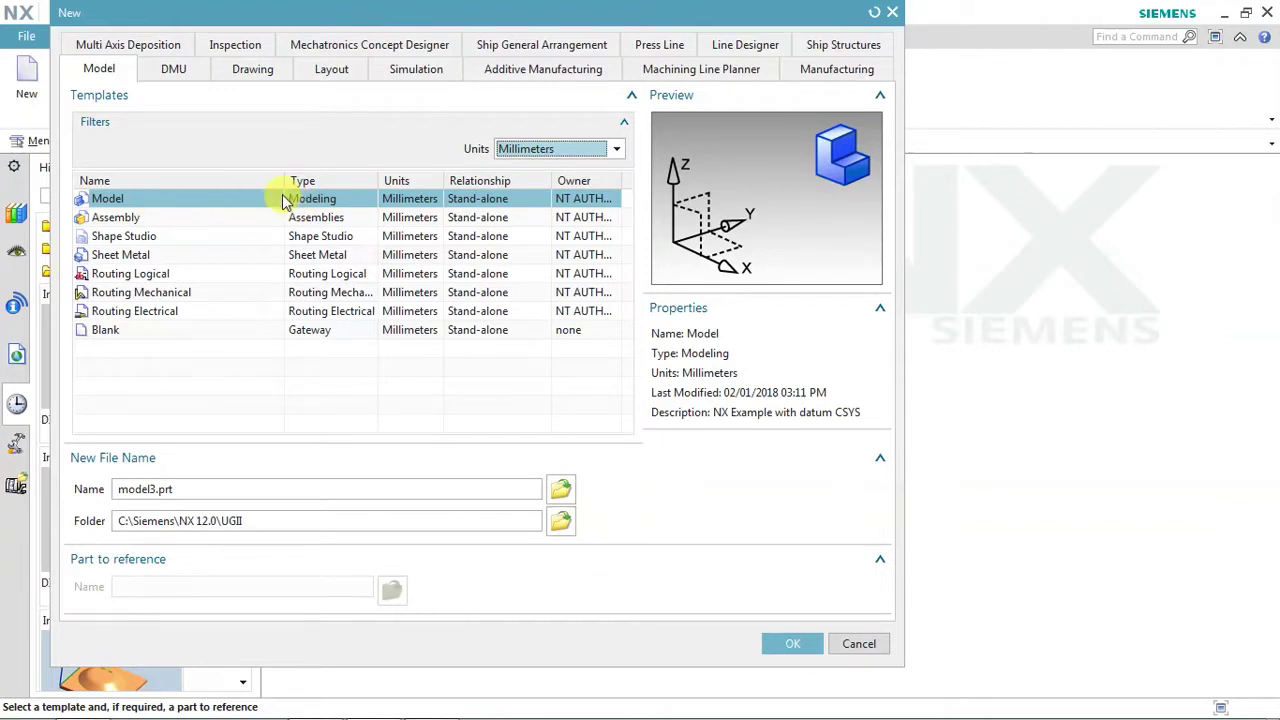
drag(284, 180, 238, 180)
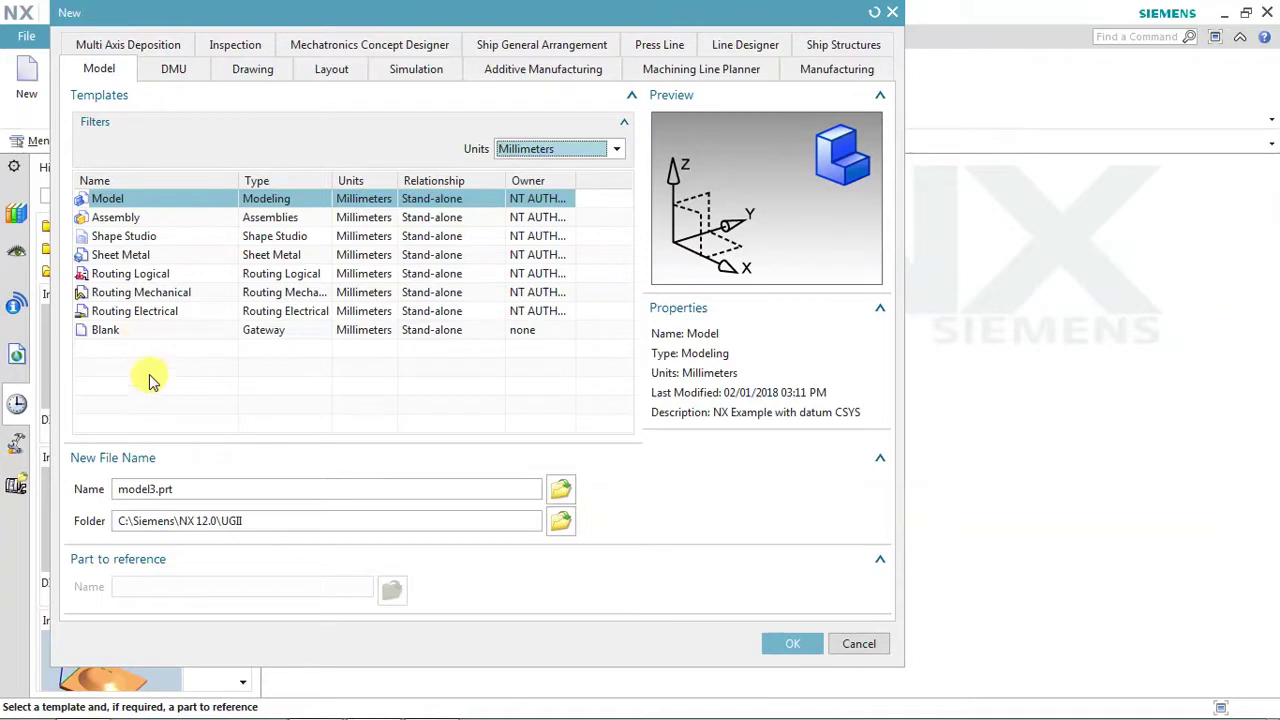
Name the part model1.prt, set its folder to Desktop, and create it.
drag(182, 488, 120, 510)
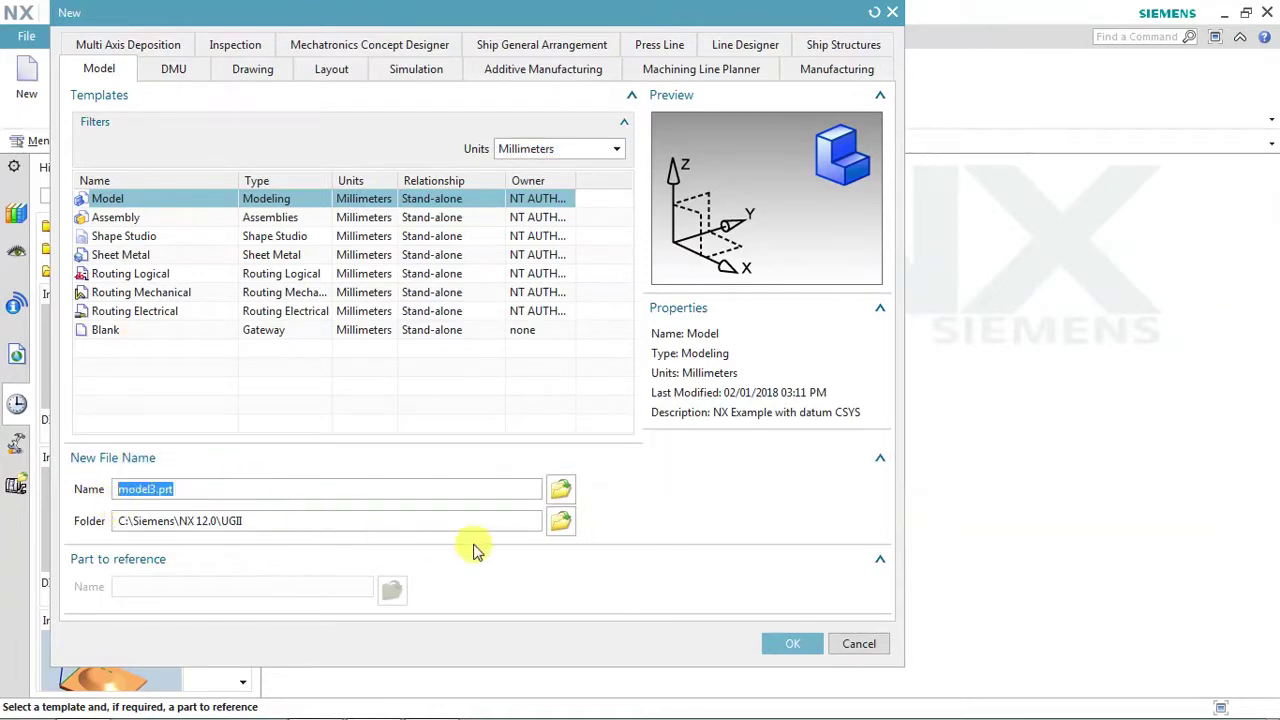
click(561, 490)
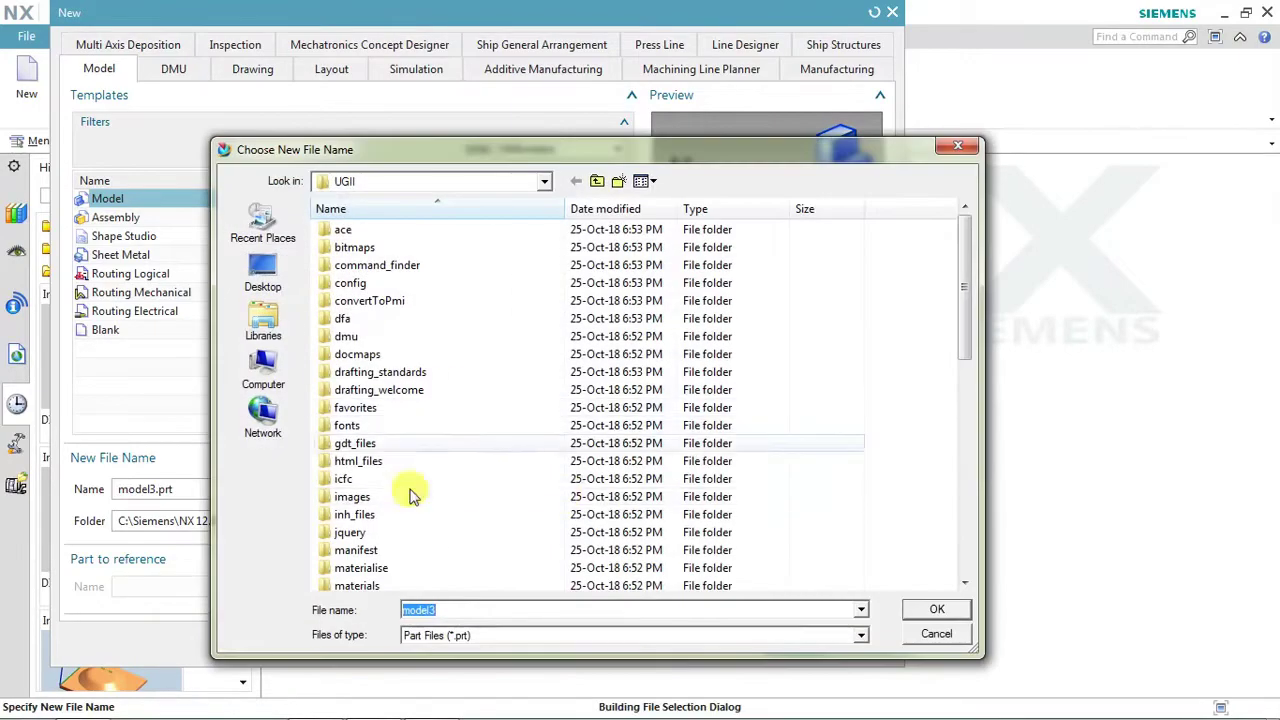
click(925, 614)
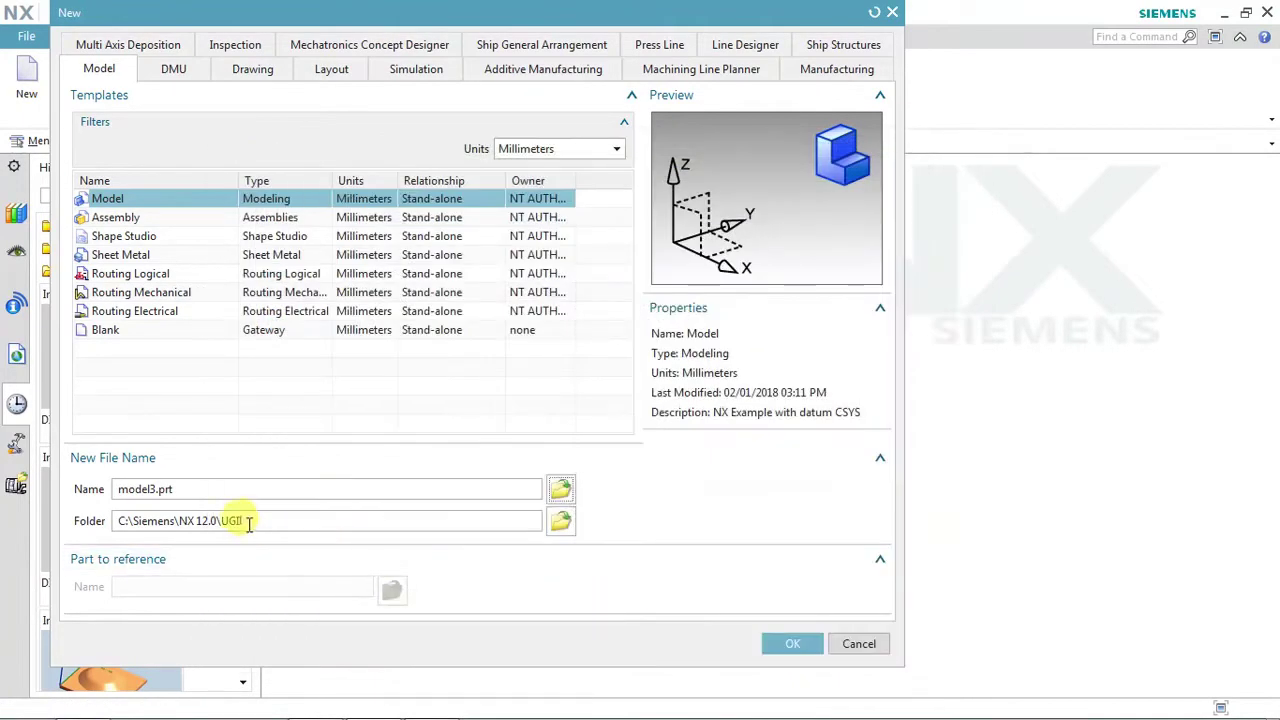
click(558, 523)
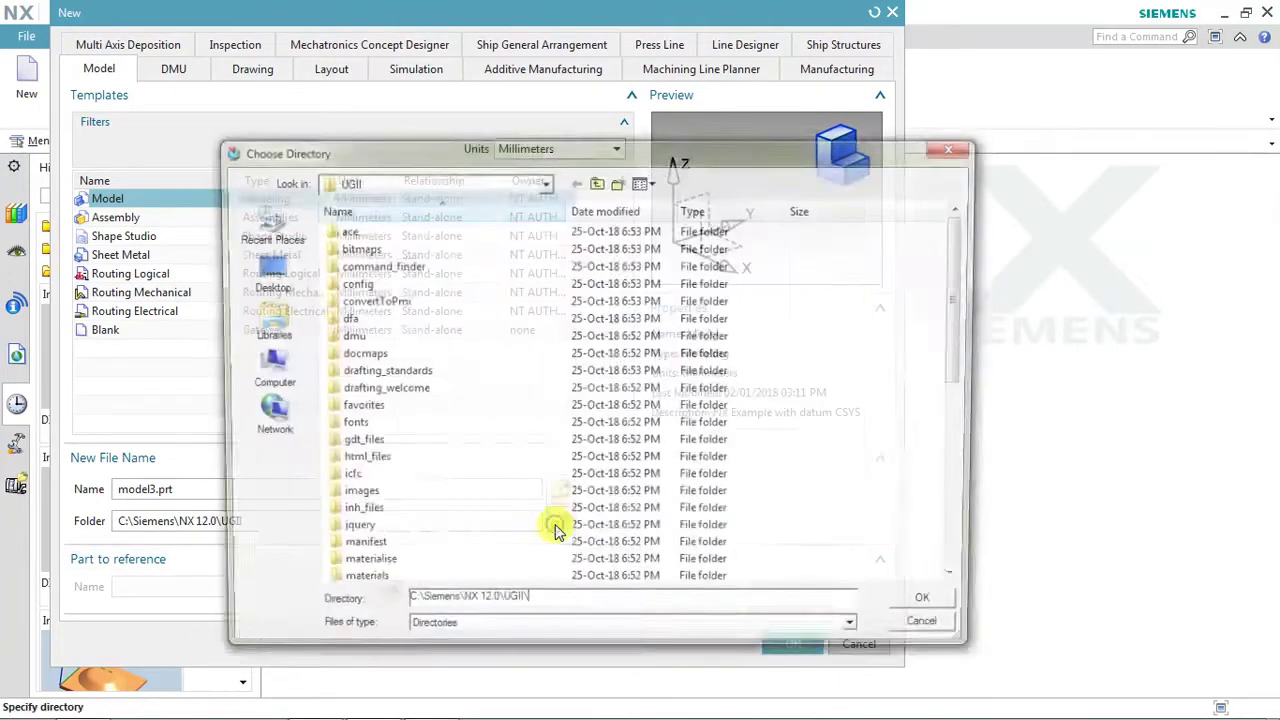
click(263, 270)
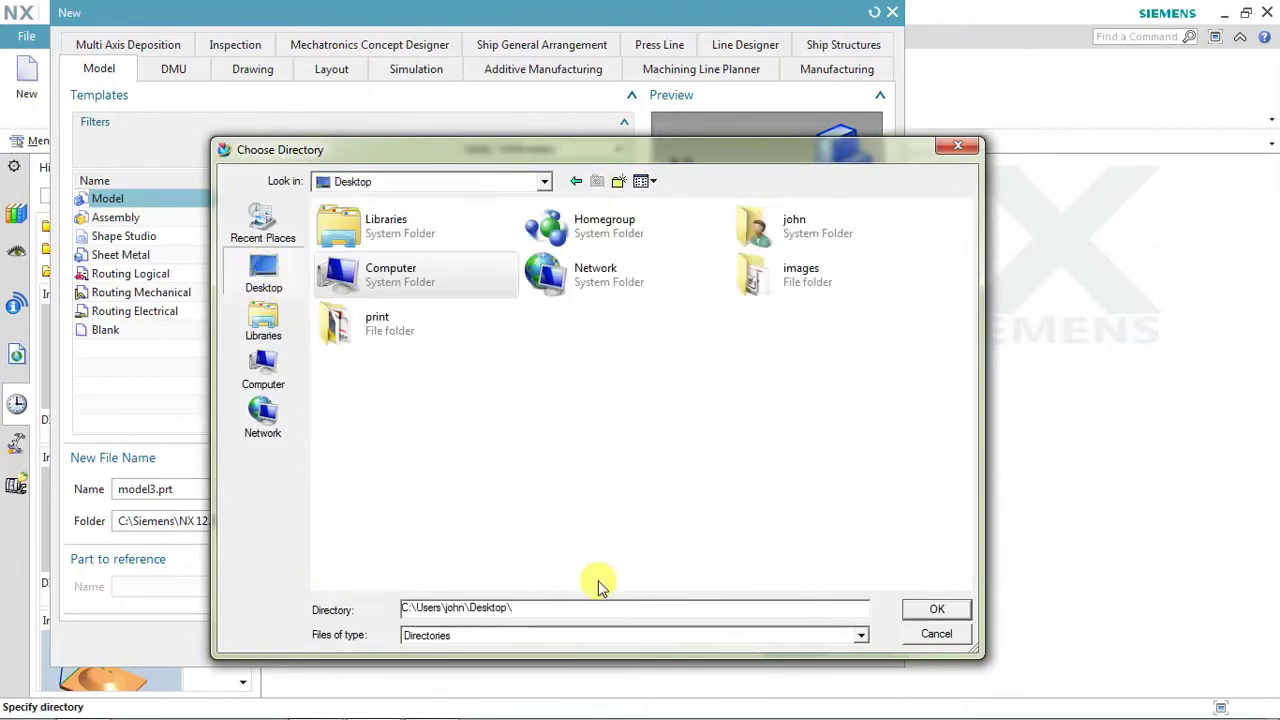
click(933, 611)
text(1)
drag(182, 489, 64, 490)
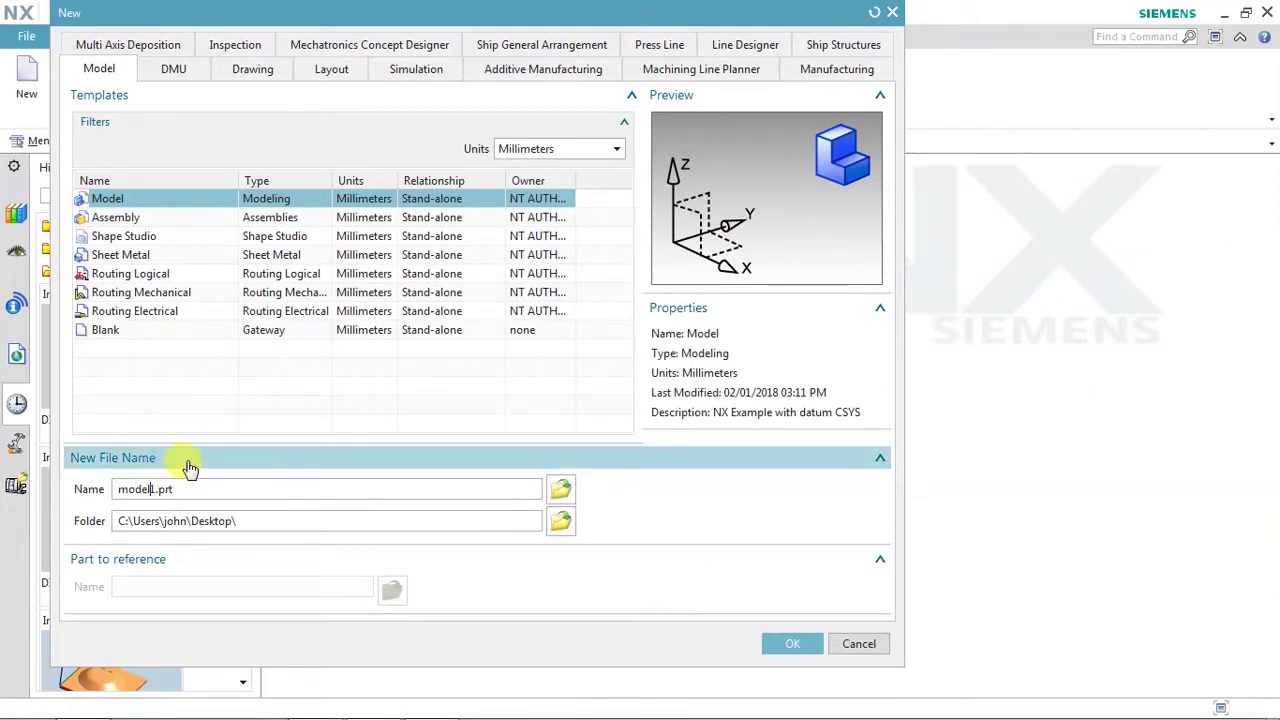
click(797, 643)
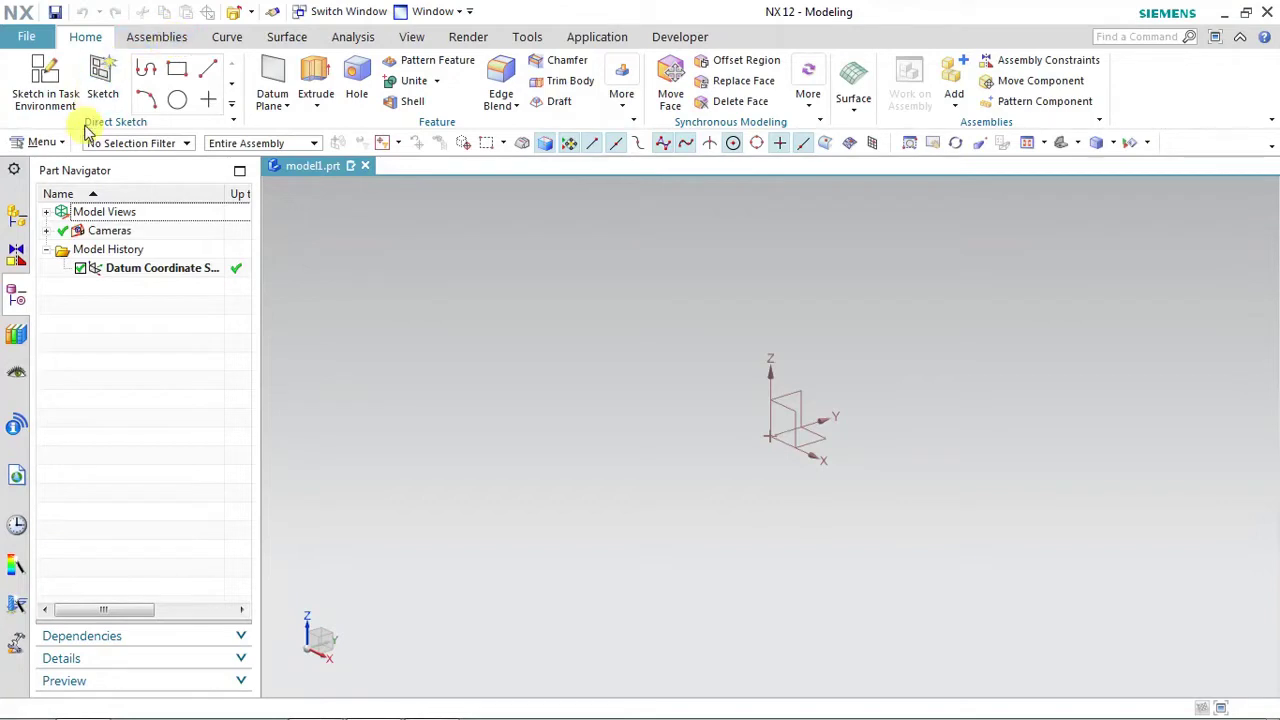
click(40, 143)
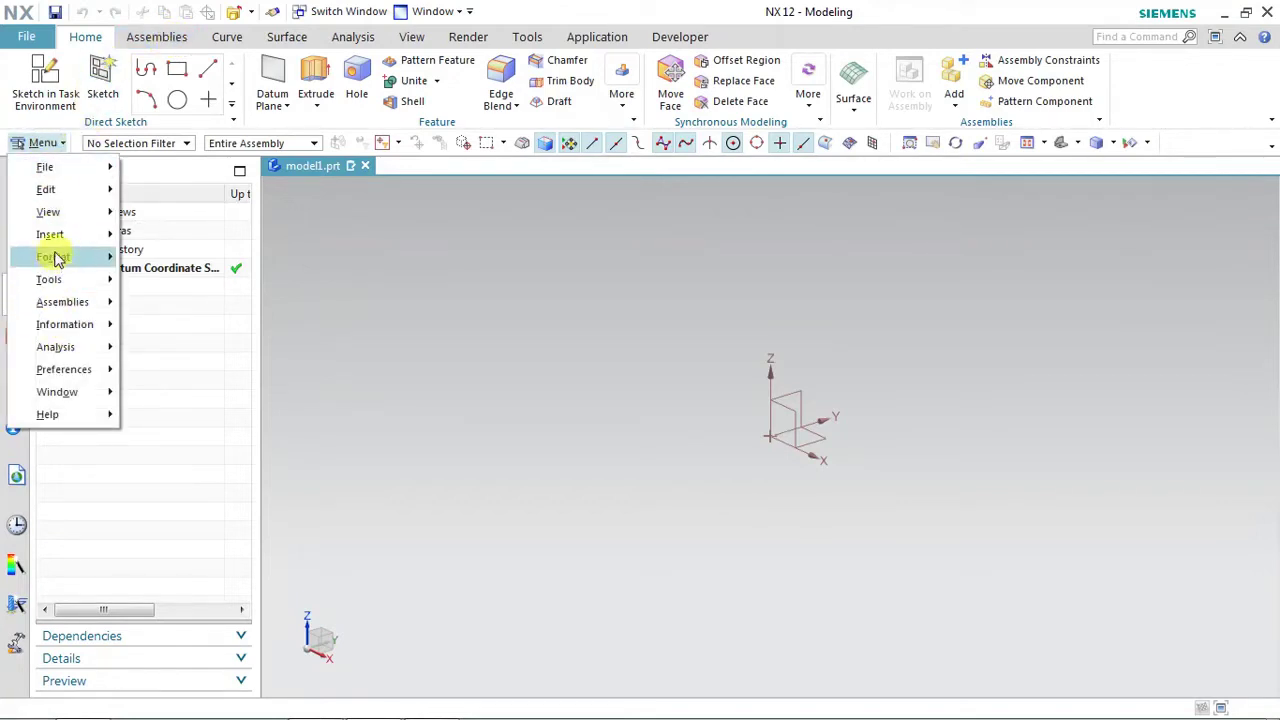
mouse_move(50, 234)
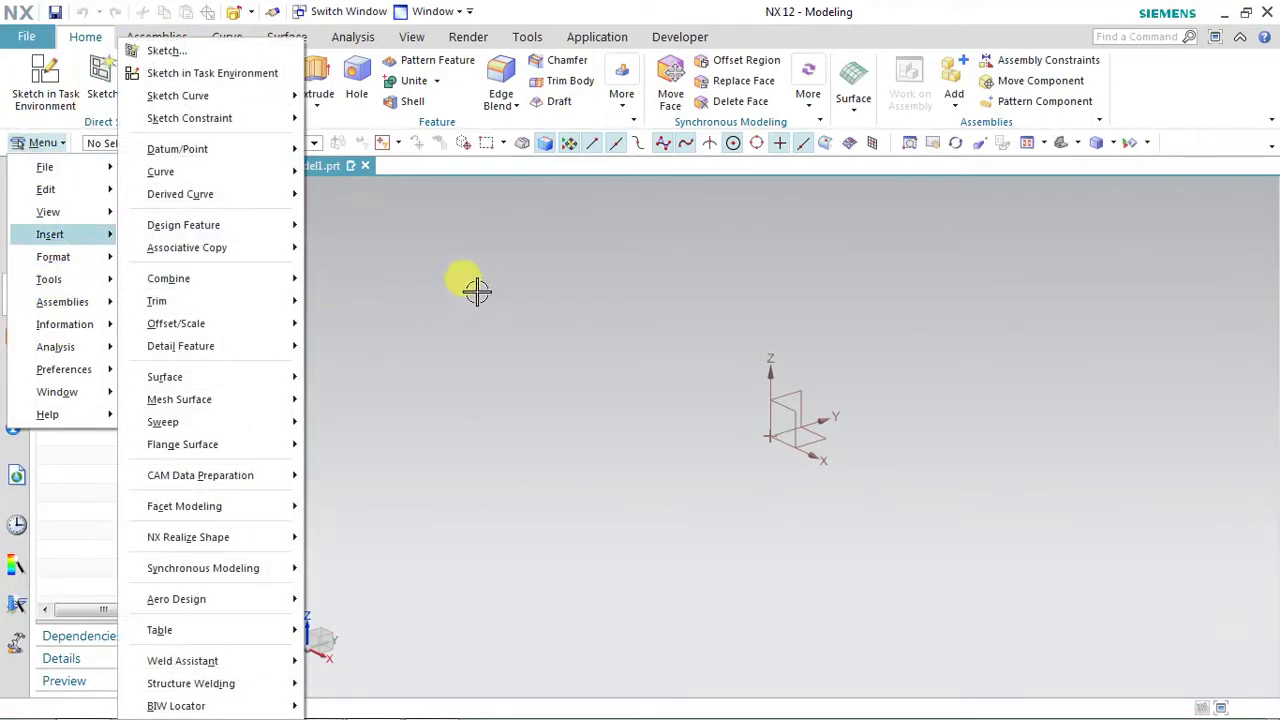
click(474, 292)
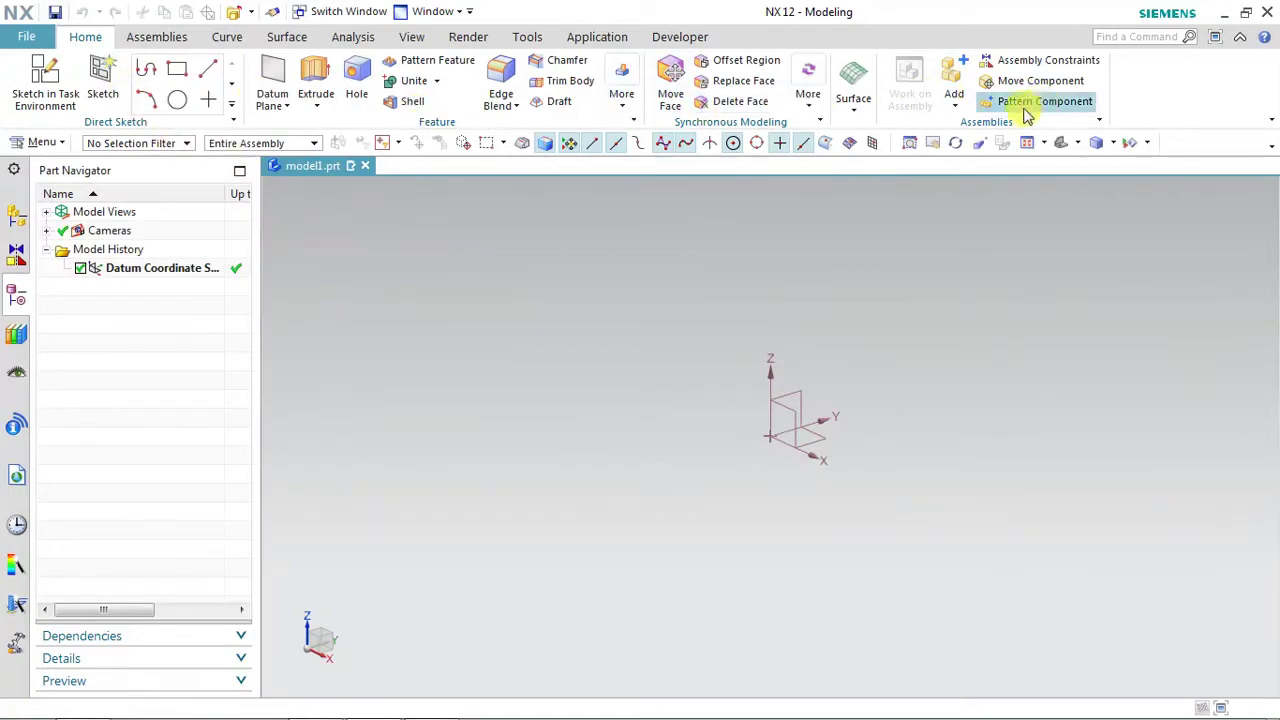
click(548, 146)
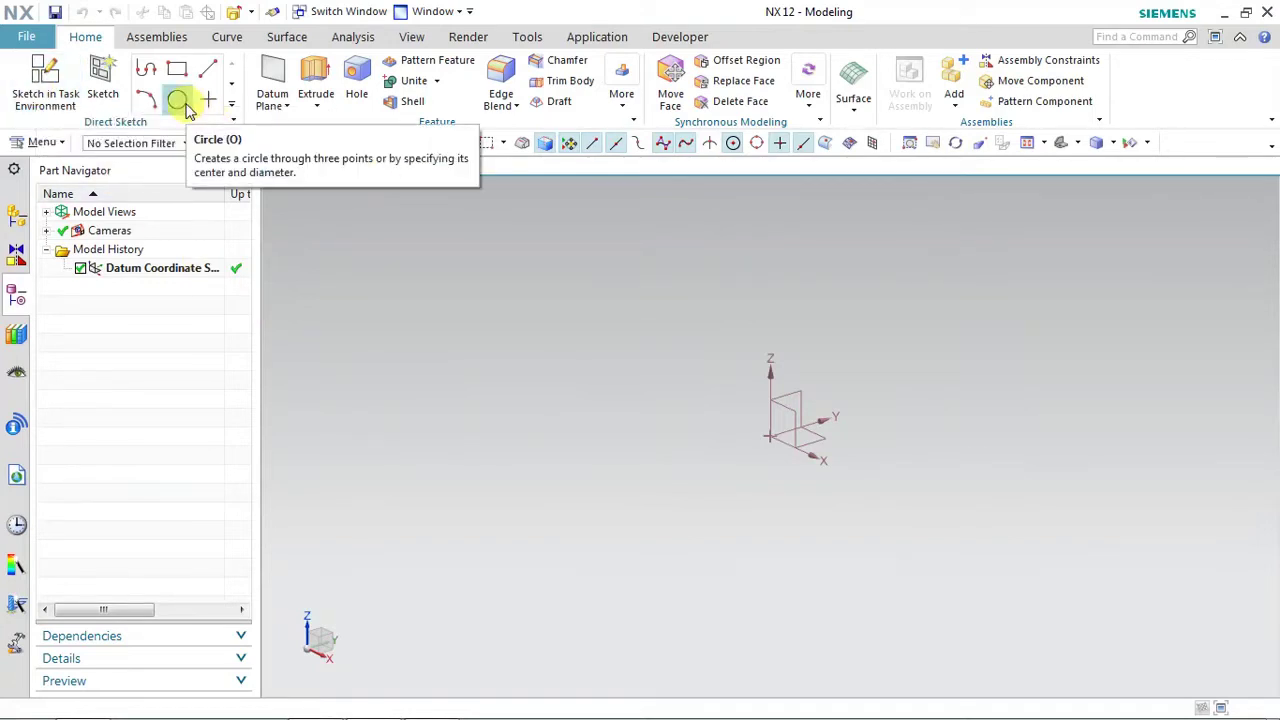
Create a sketch on the XY datum plane with the X-axis as horizontal reference.
click(45, 82)
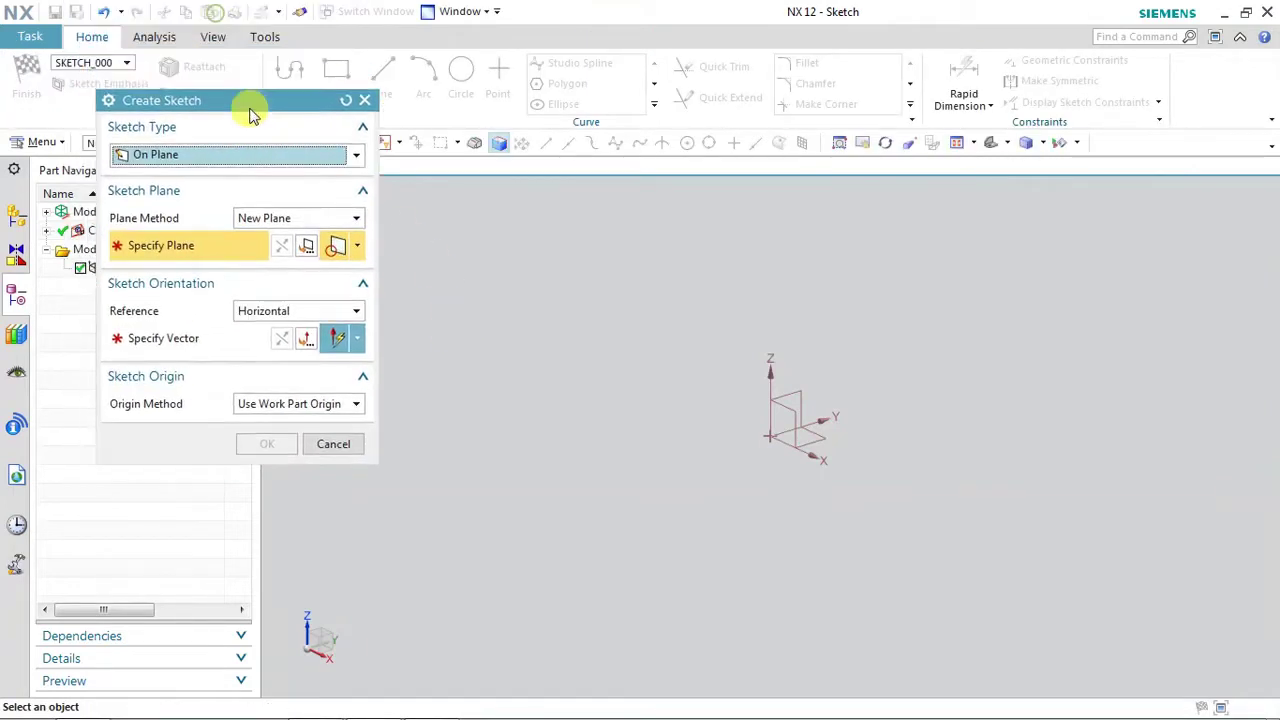
drag(218, 17, 295, 193)
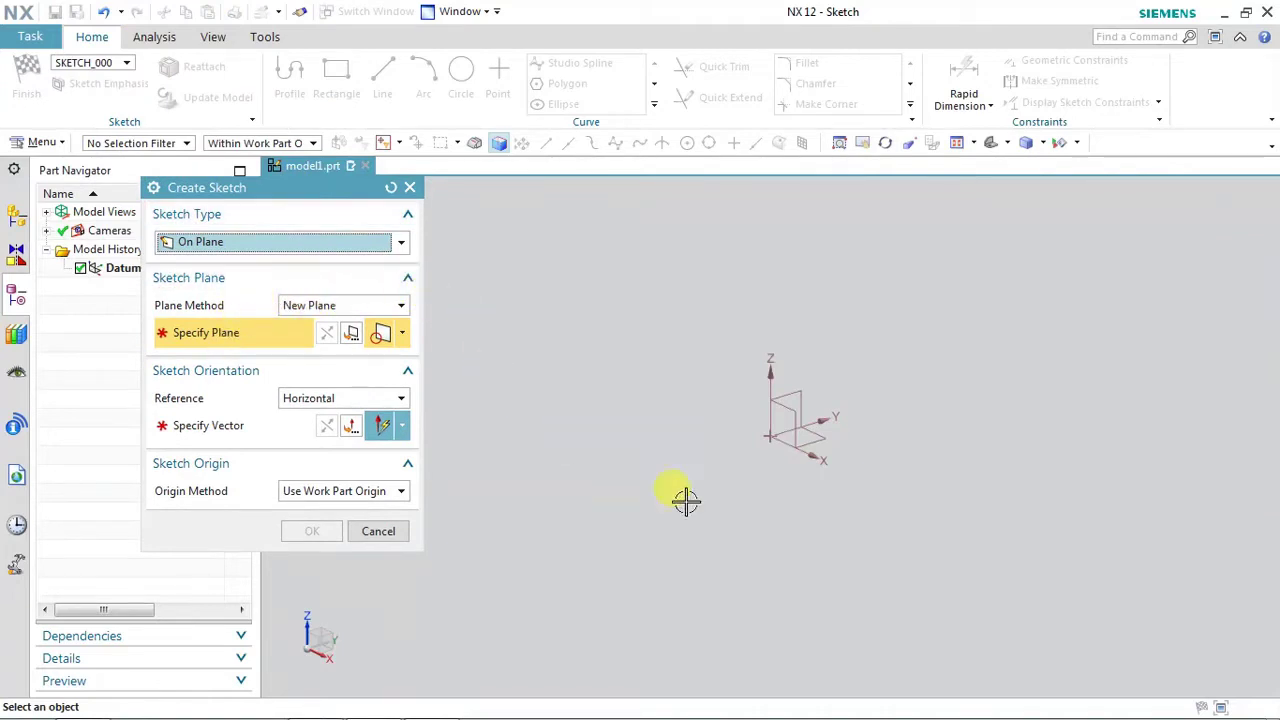
click(842, 426)
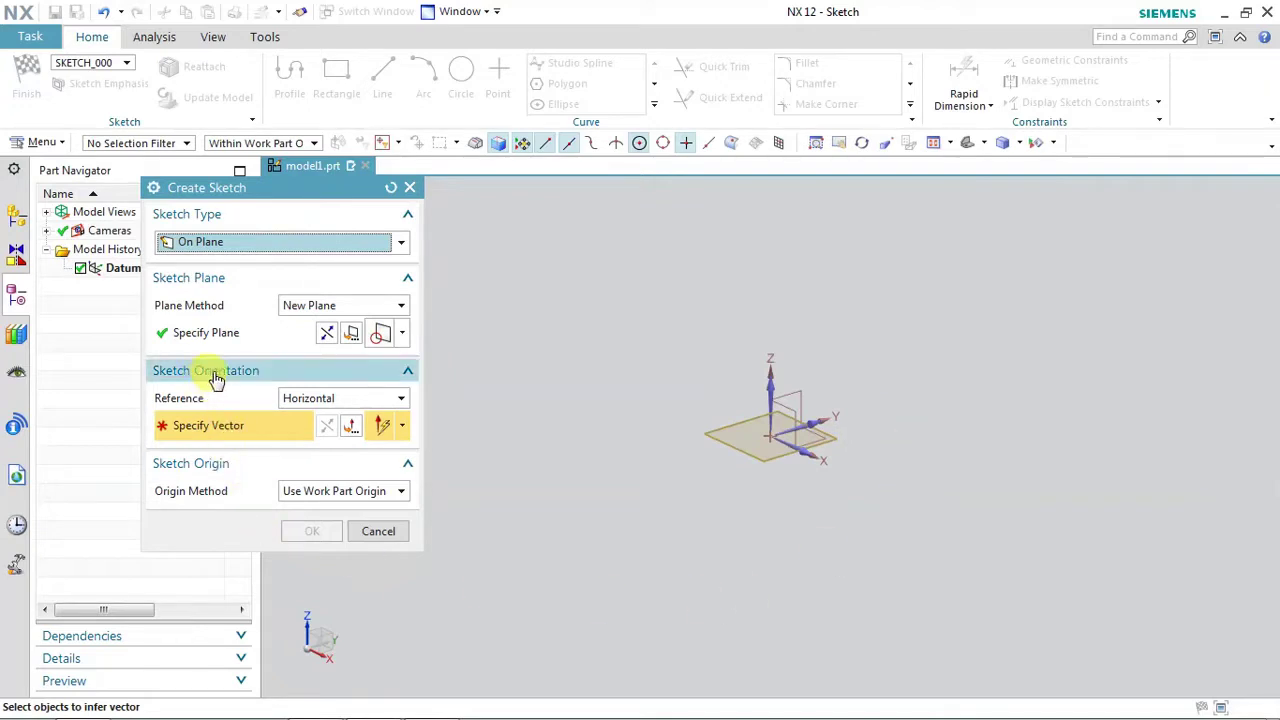
click(303, 400)
click(303, 414)
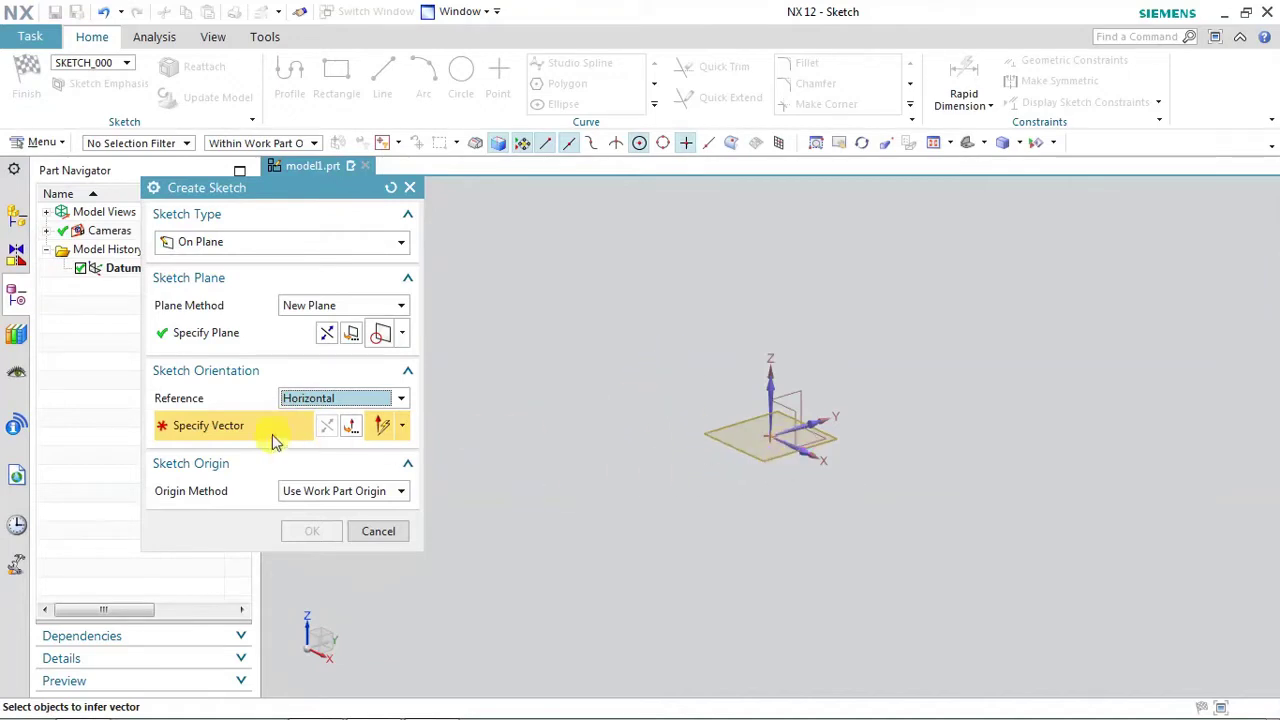
mouse_move(709, 423)
middle_down()
mouse_move(740, 562)
mouse_move(674, 489)
mouse_move(714, 580)
mouse_move(697, 592)
middle_up()
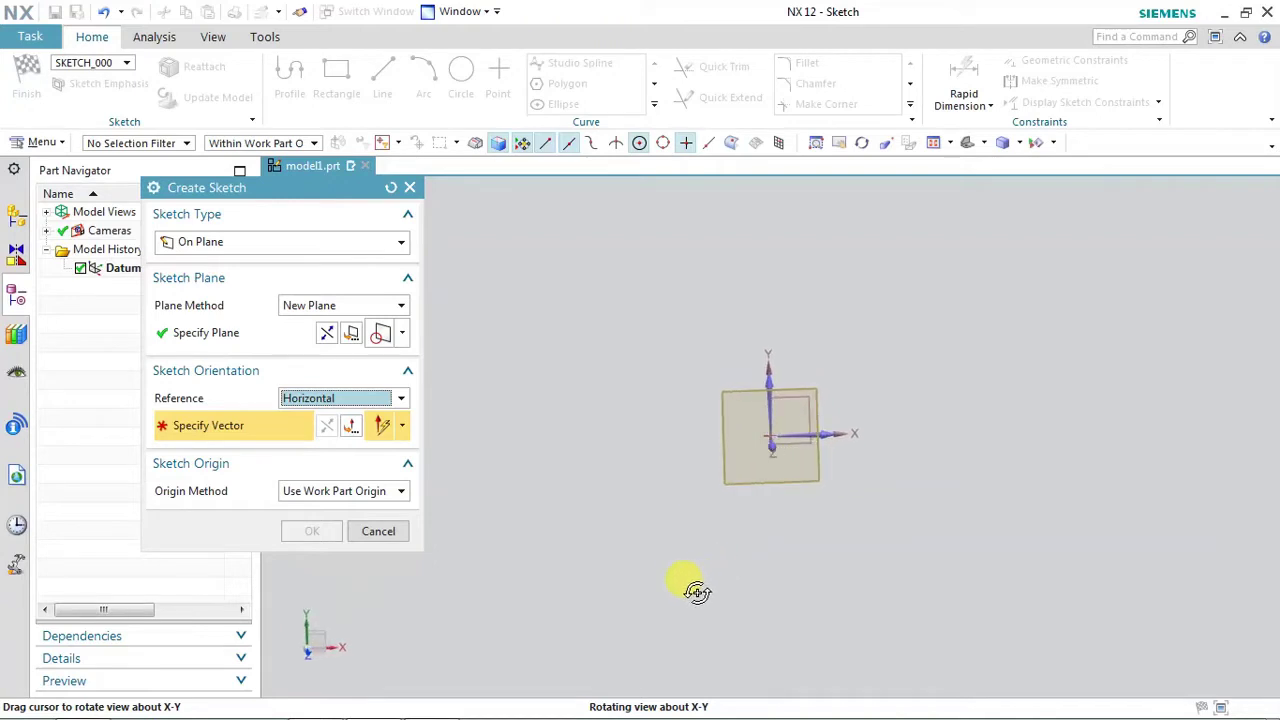
click(830, 432)
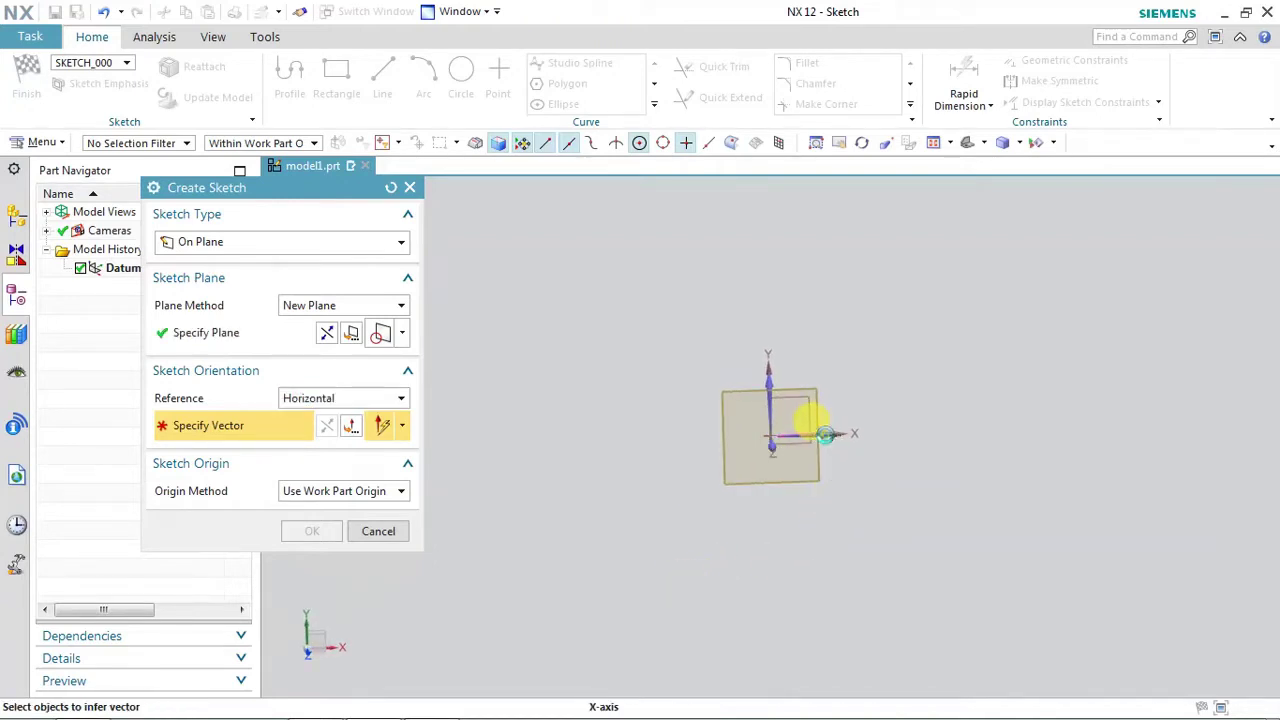
click(822, 432)
click(322, 531)
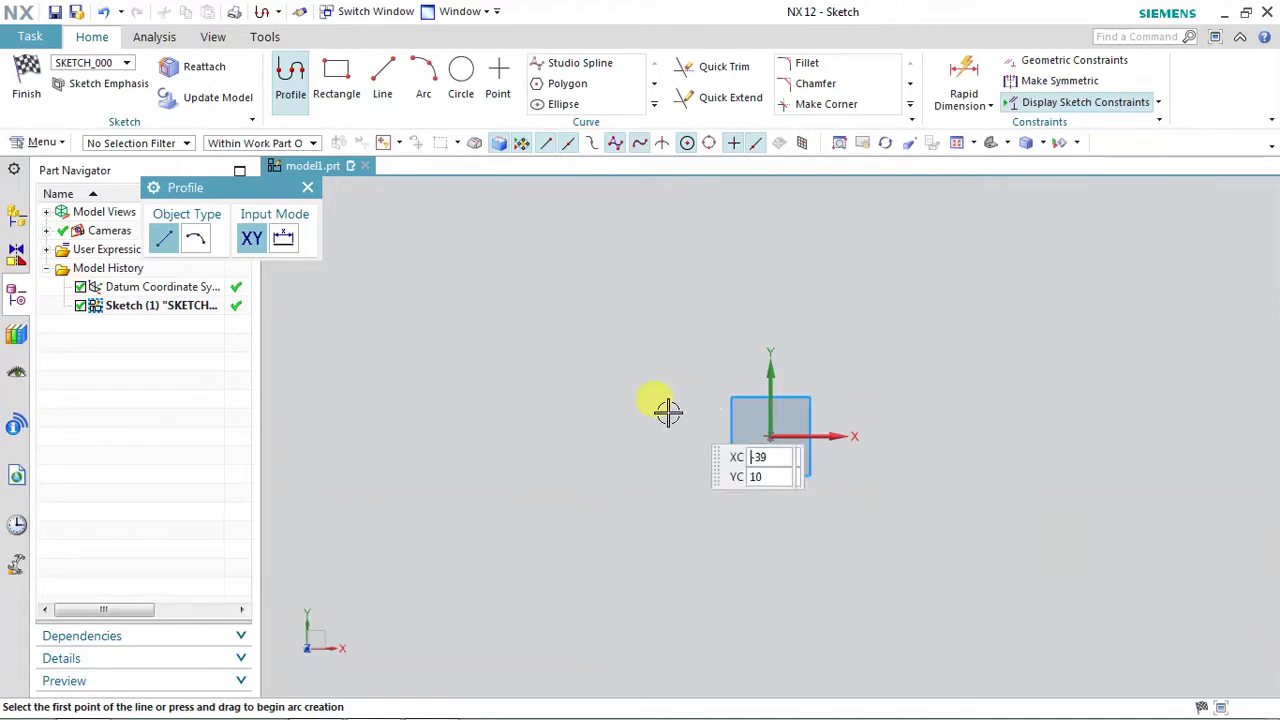
Complete the outline with an R54.1 arc, a lower line and a closing line to the origin.
click(284, 242)
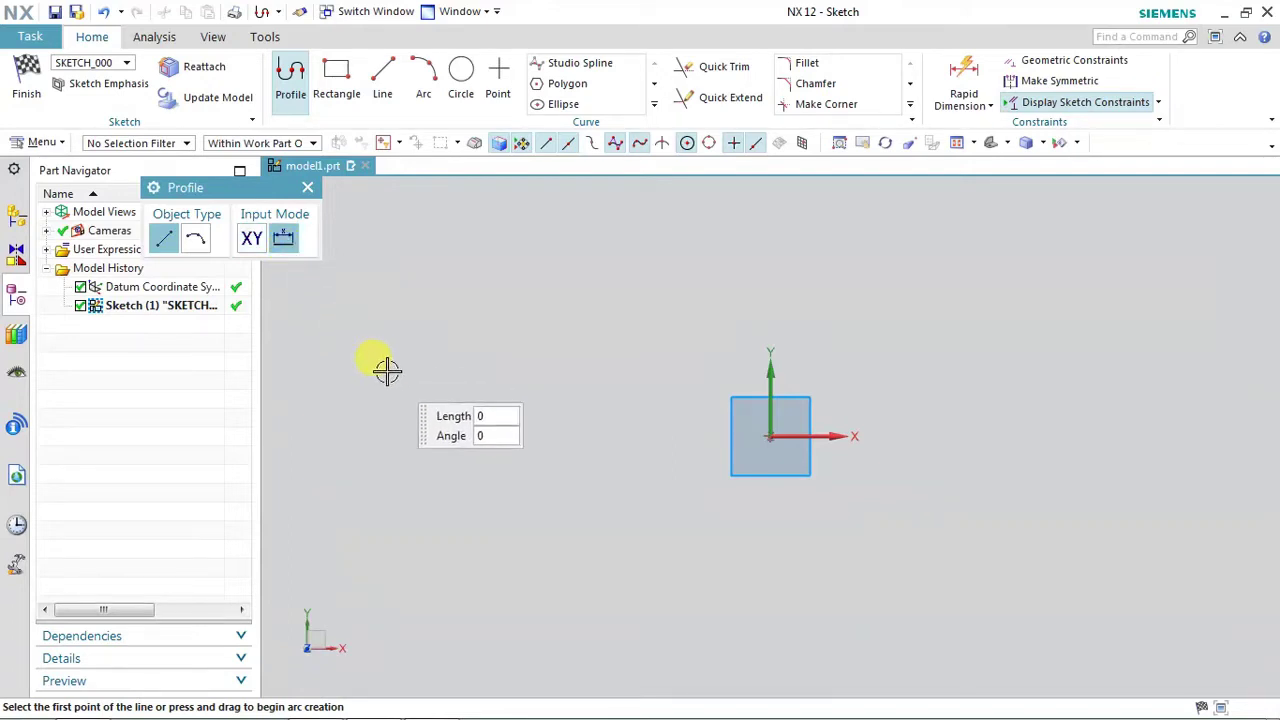
click(769, 436)
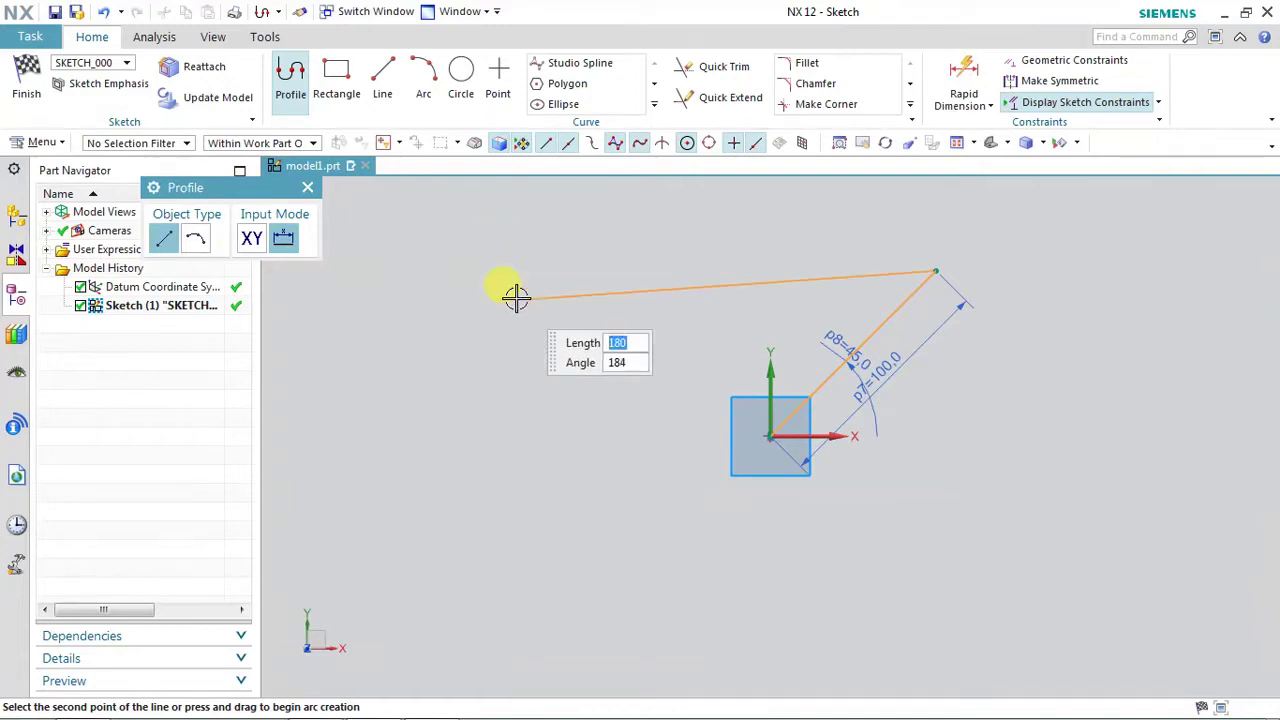
click(251, 238)
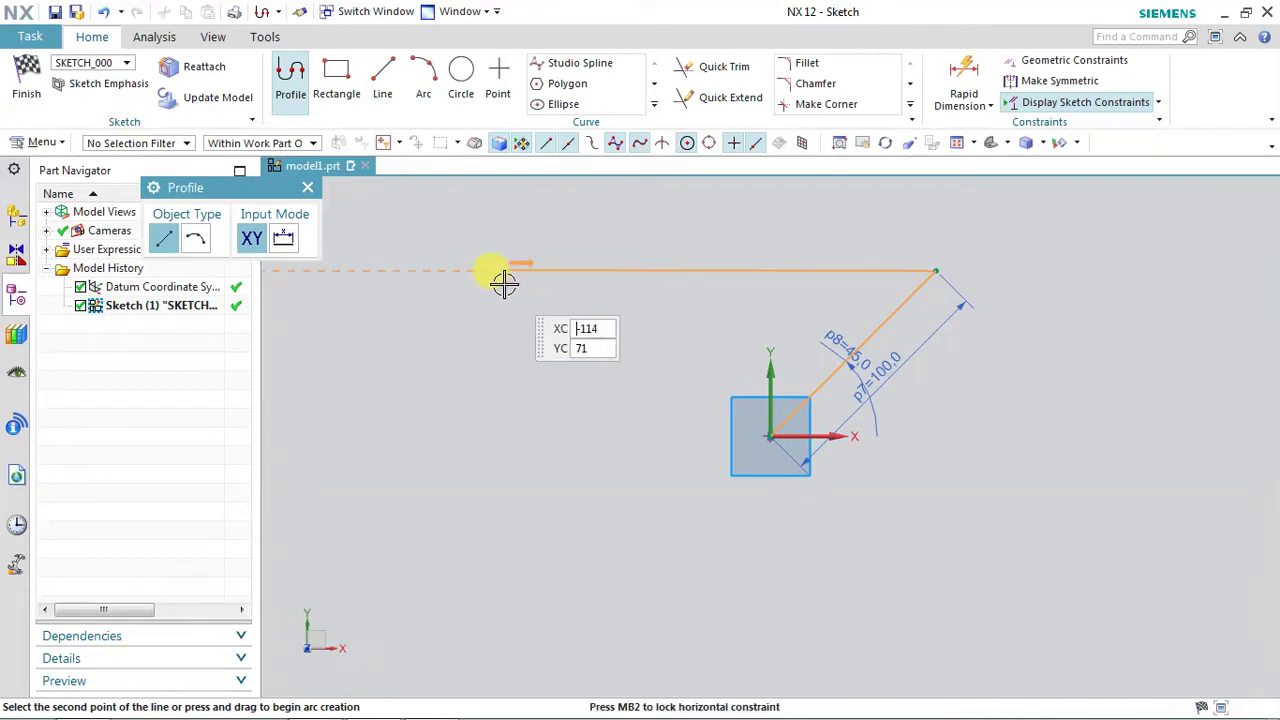
click(207, 246)
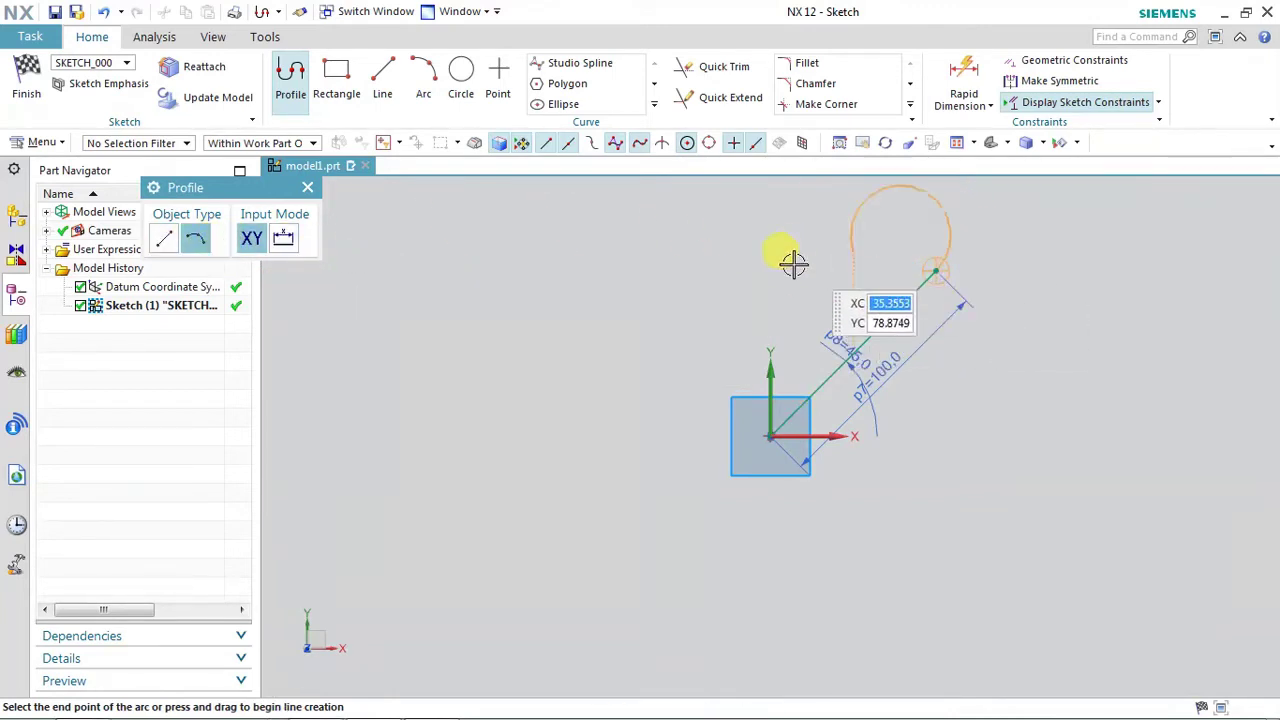
click(1137, 300)
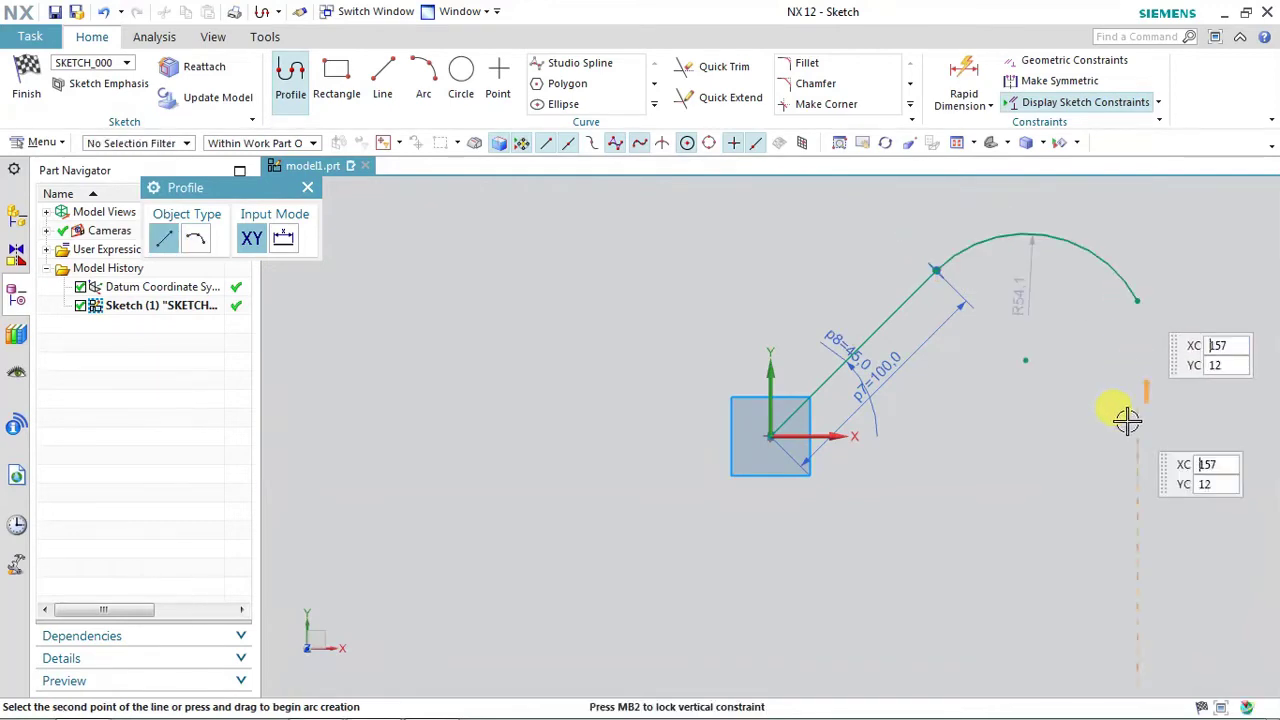
click(1031, 465)
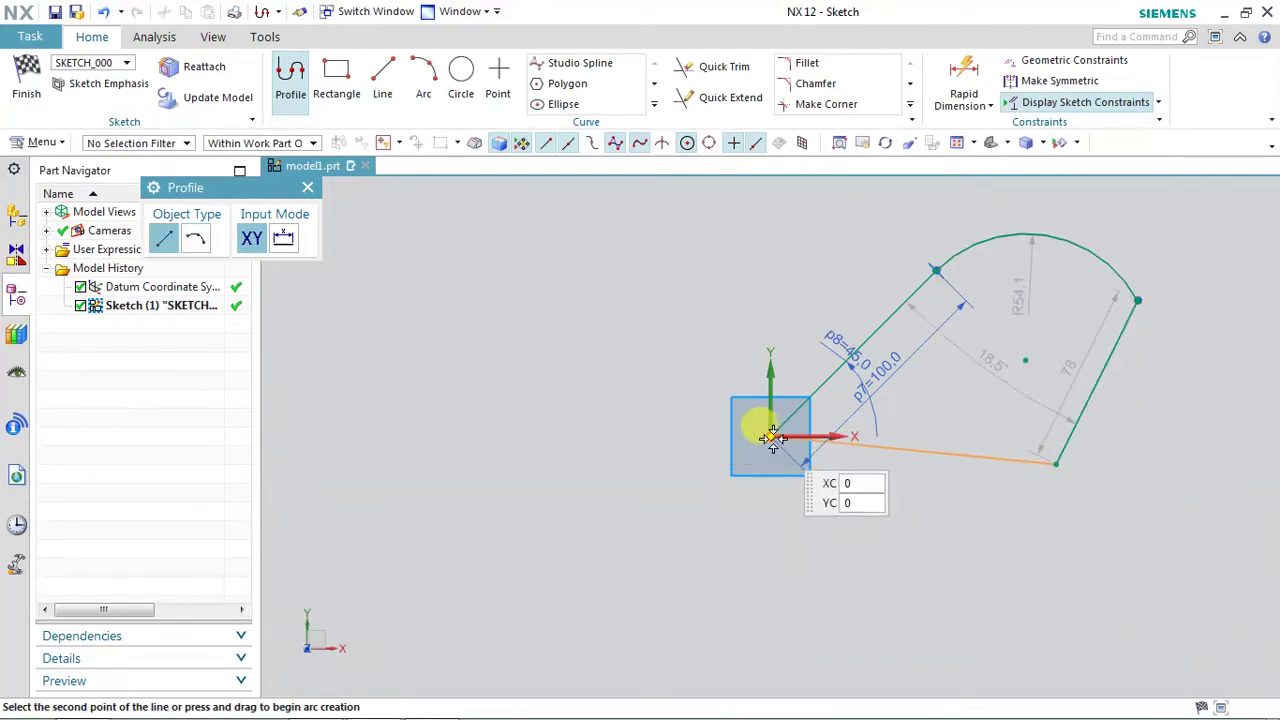
click(772, 437)
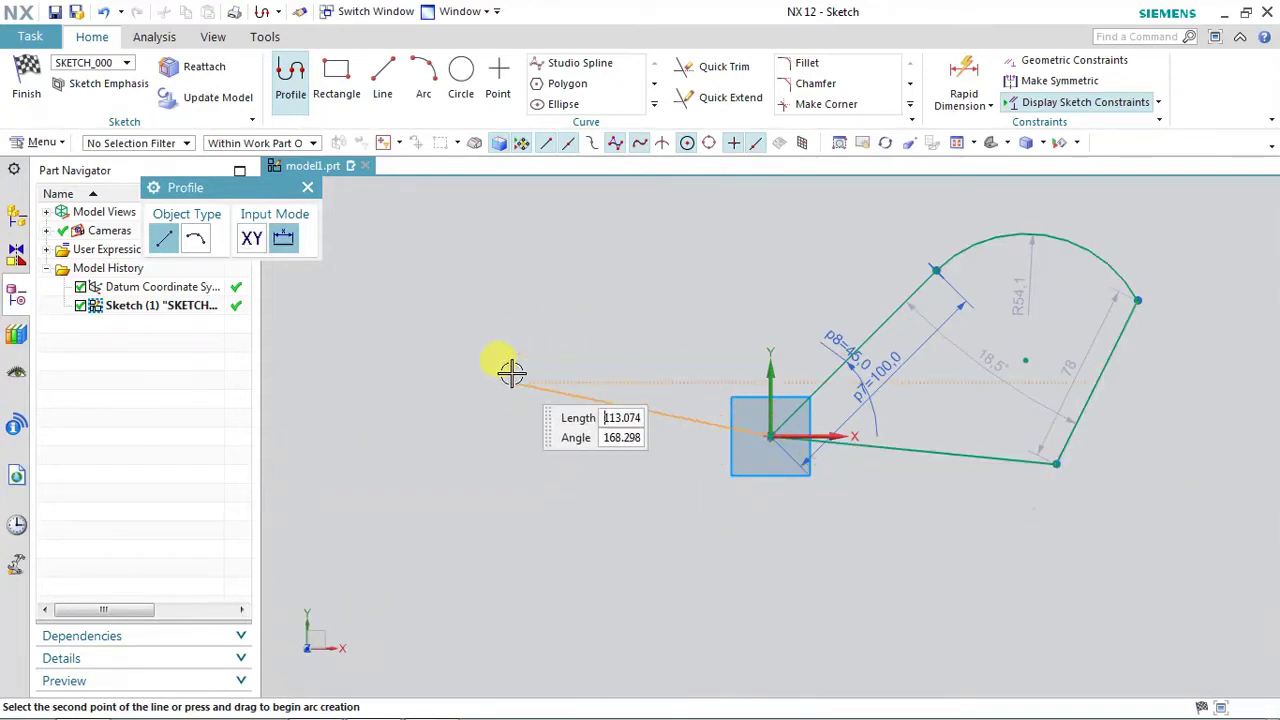
key(Escape)
key(Escape)
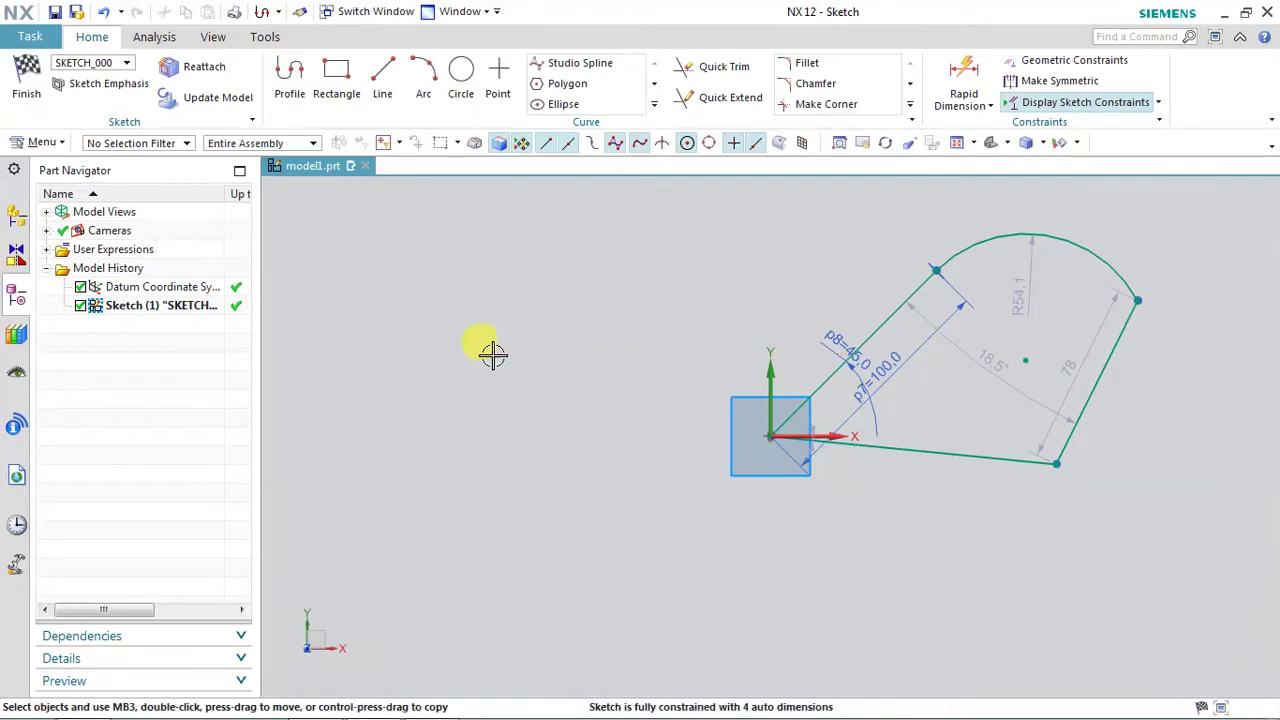
scroll(610, 398, up, 3)
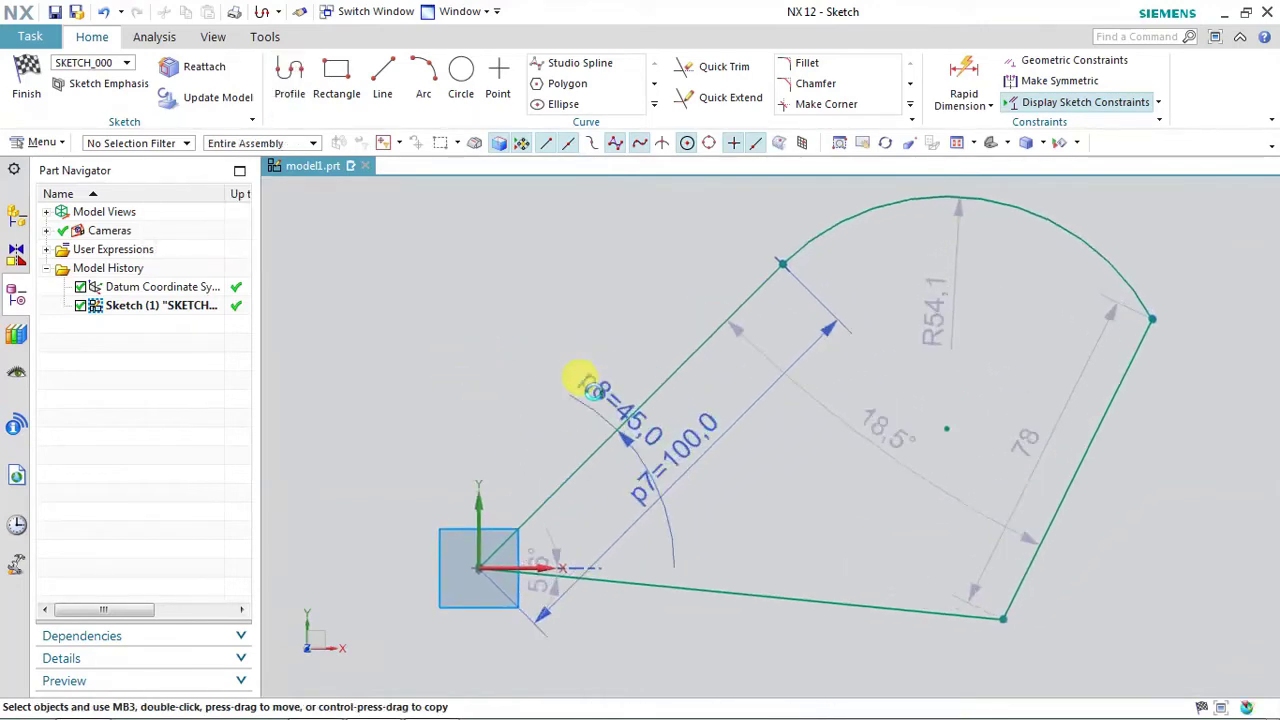
scroll(548, 404, down, 1)
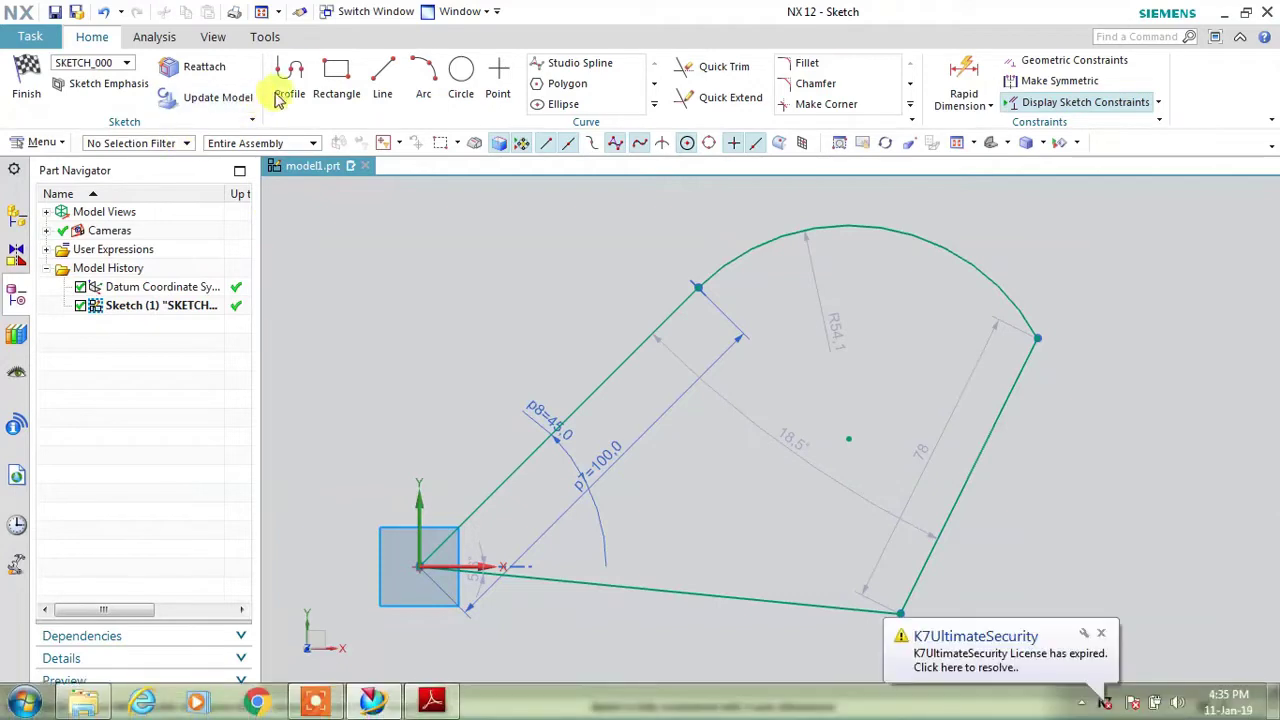
click(403, 349)
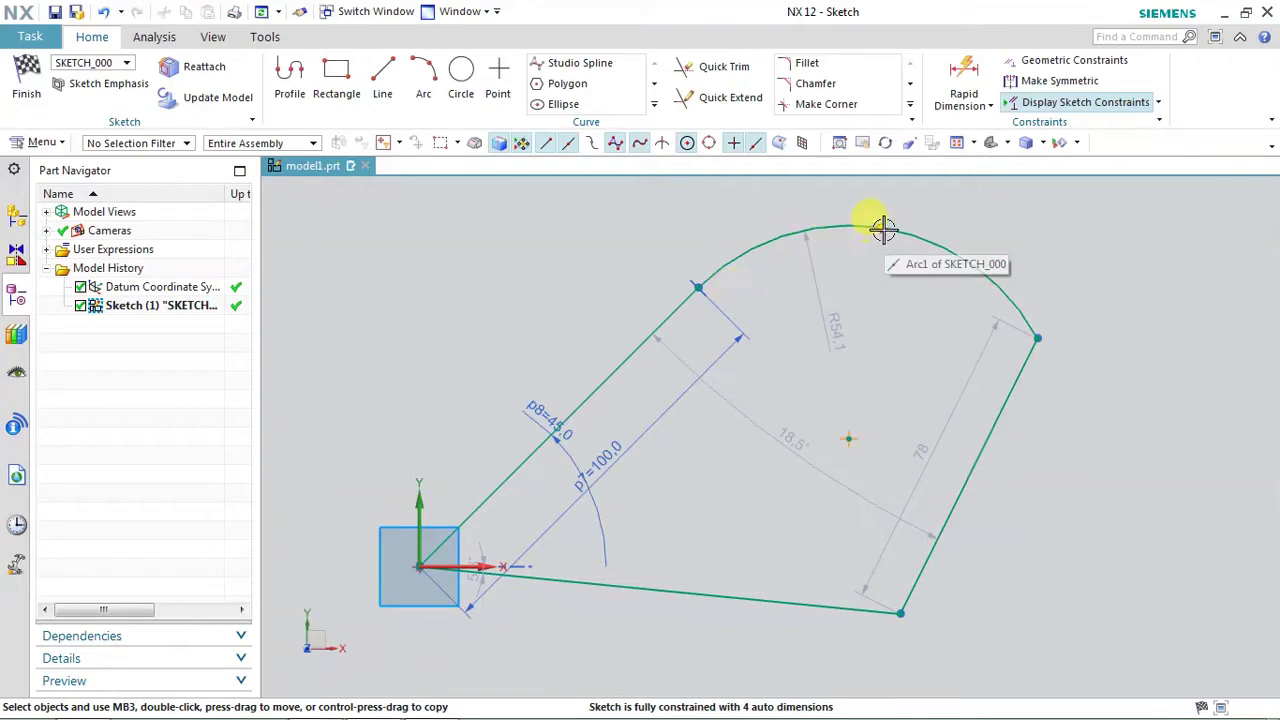
Draw two rectangles, 36 by 22 and 44.9 by 35.4.
click(335, 74)
scroll(495, 314, up, 1)
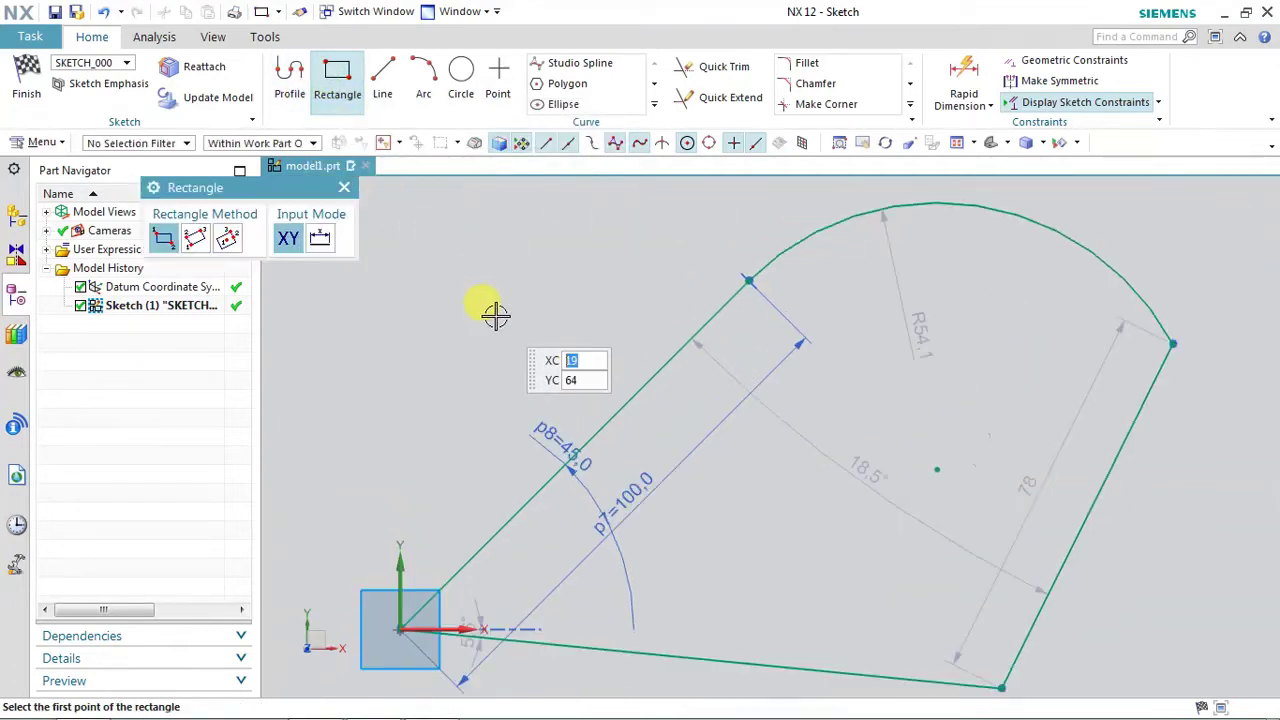
scroll(495, 314, down, 1)
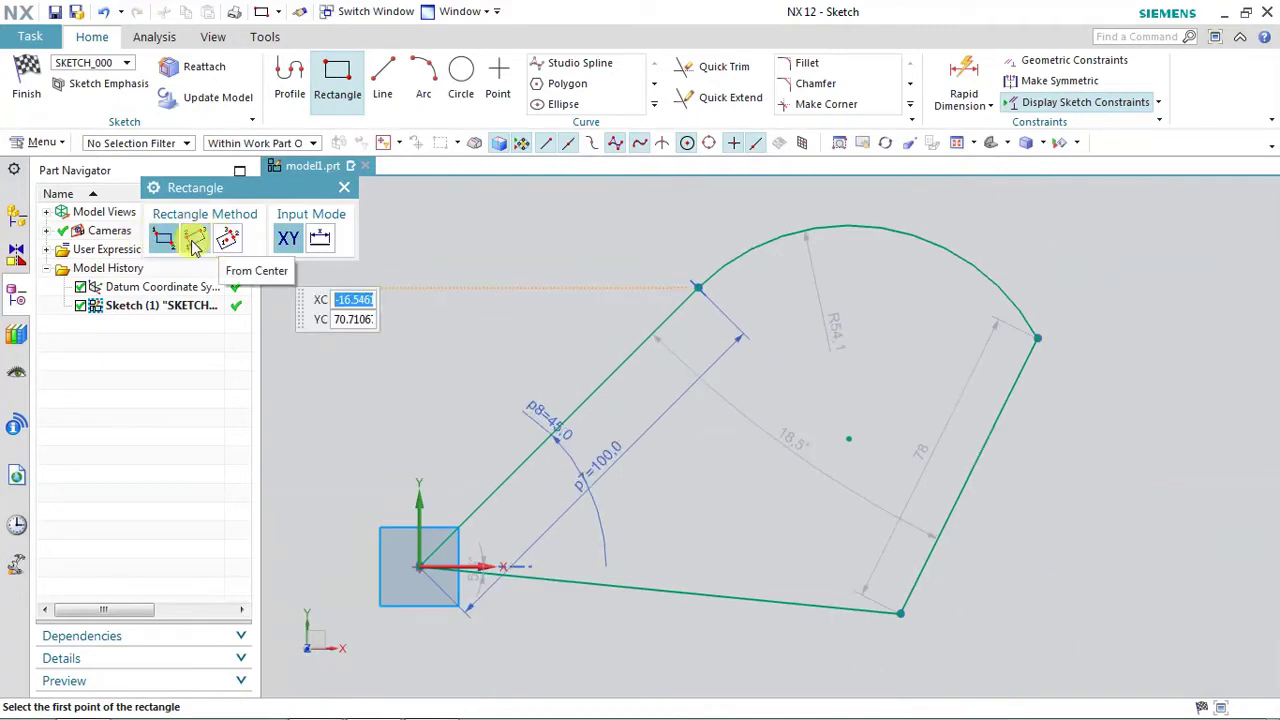
click(400, 259)
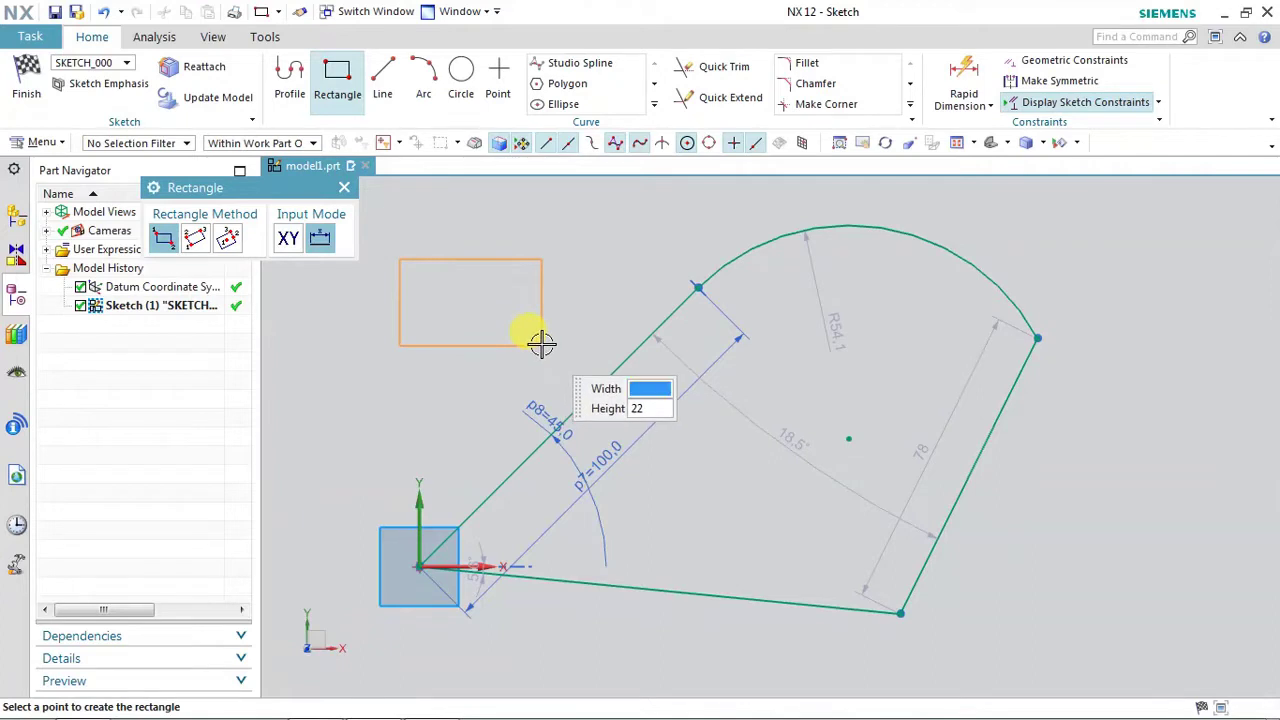
click(541, 345)
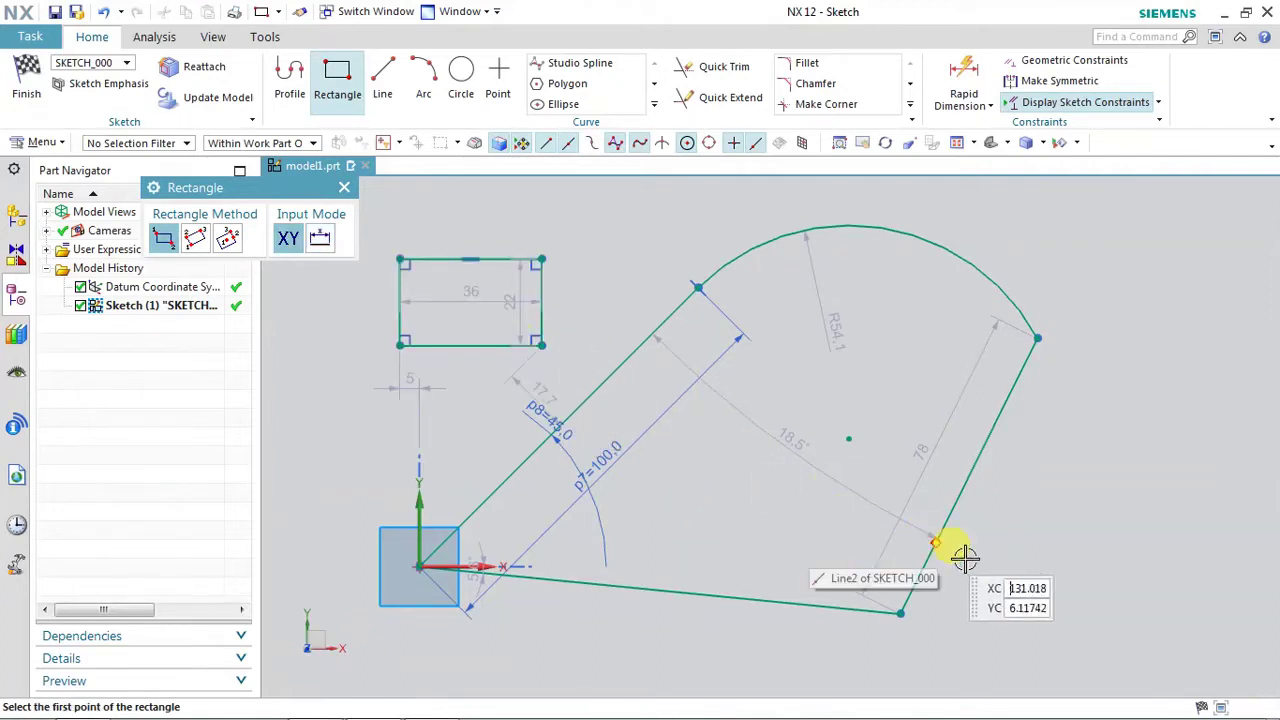
click(1037, 567)
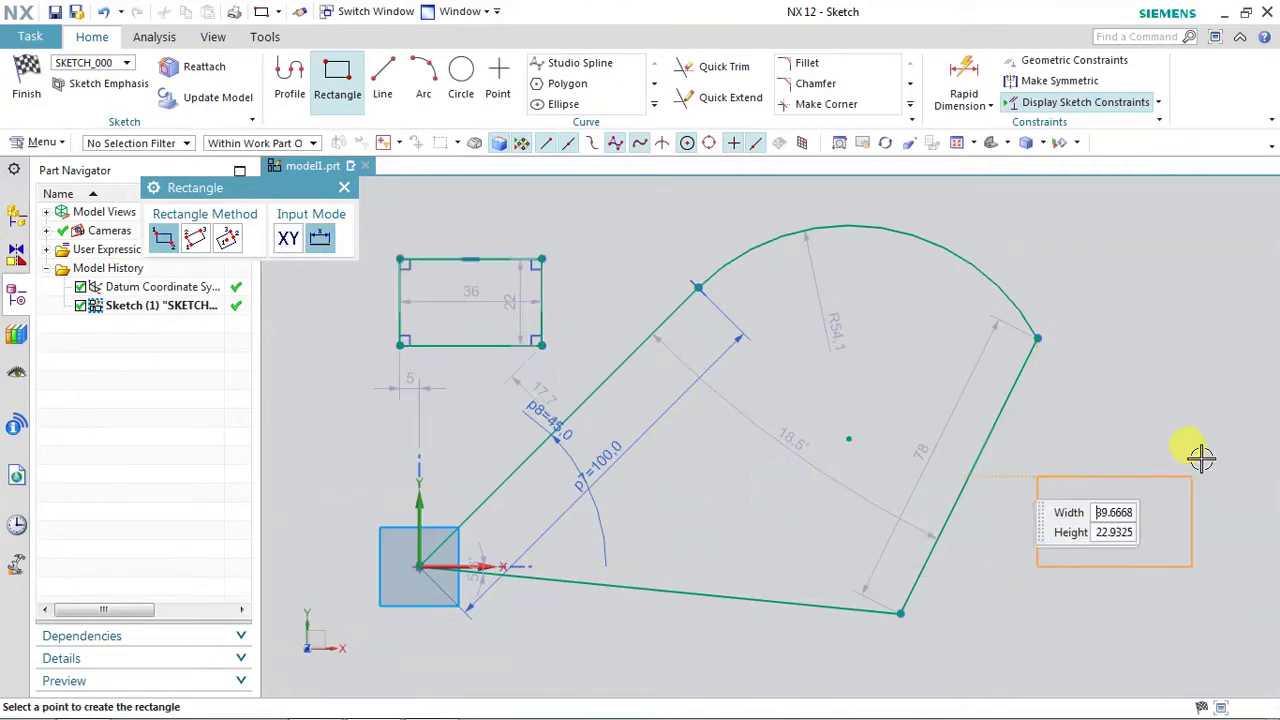
click(1185, 364)
key(Escape)
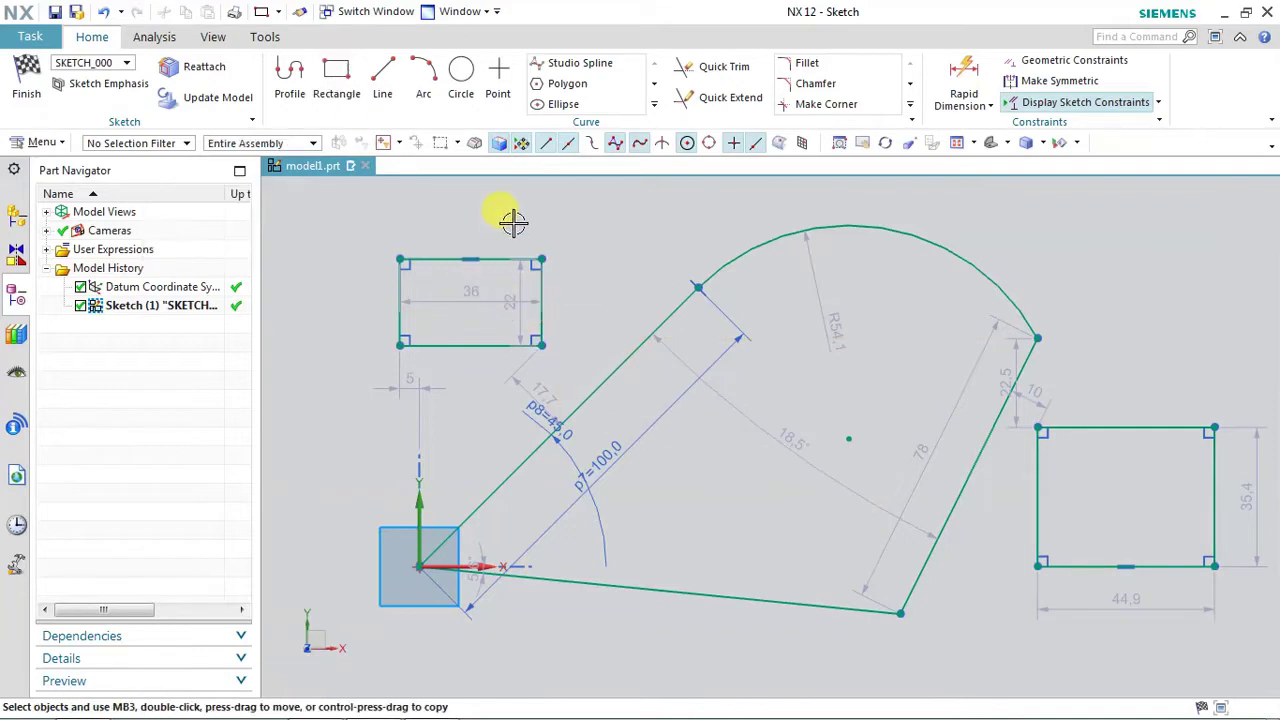
Delete the 36 by 22 rectangle with its dimensions.
drag(459, 338, 397, 383)
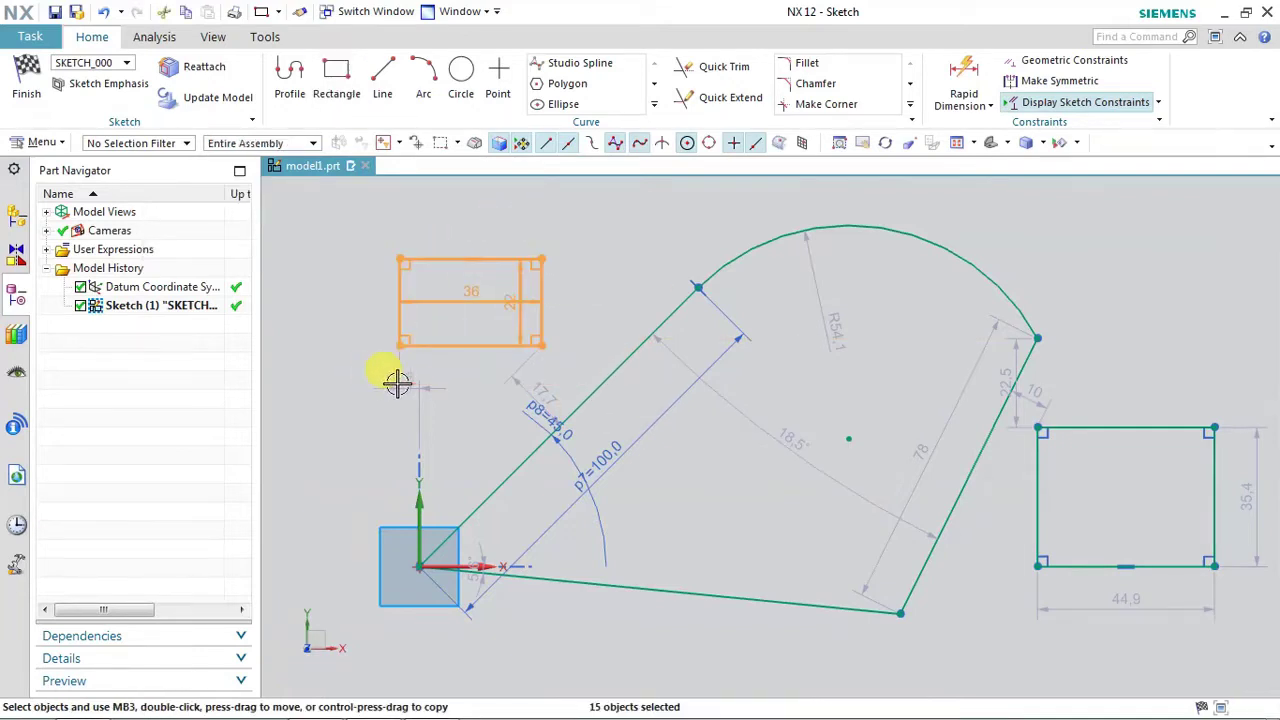
drag(452, 342, 451, 346)
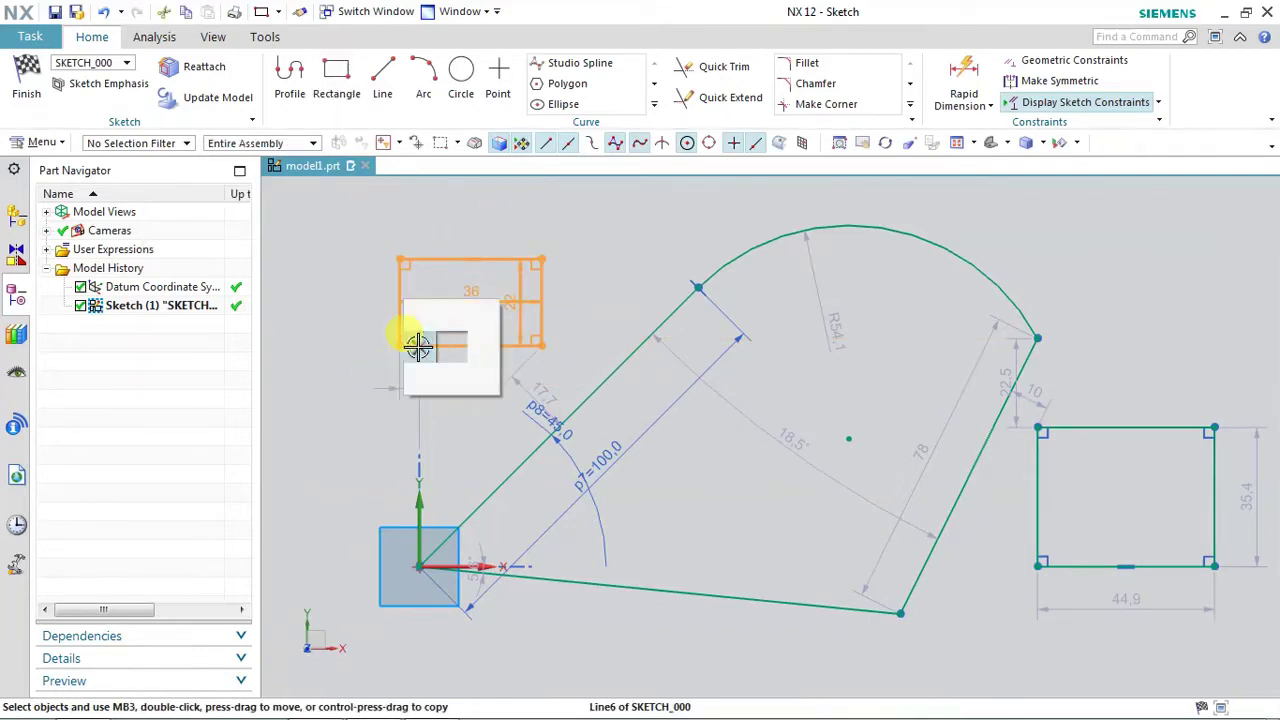
key(Delete)
scroll(666, 393, down, 2)
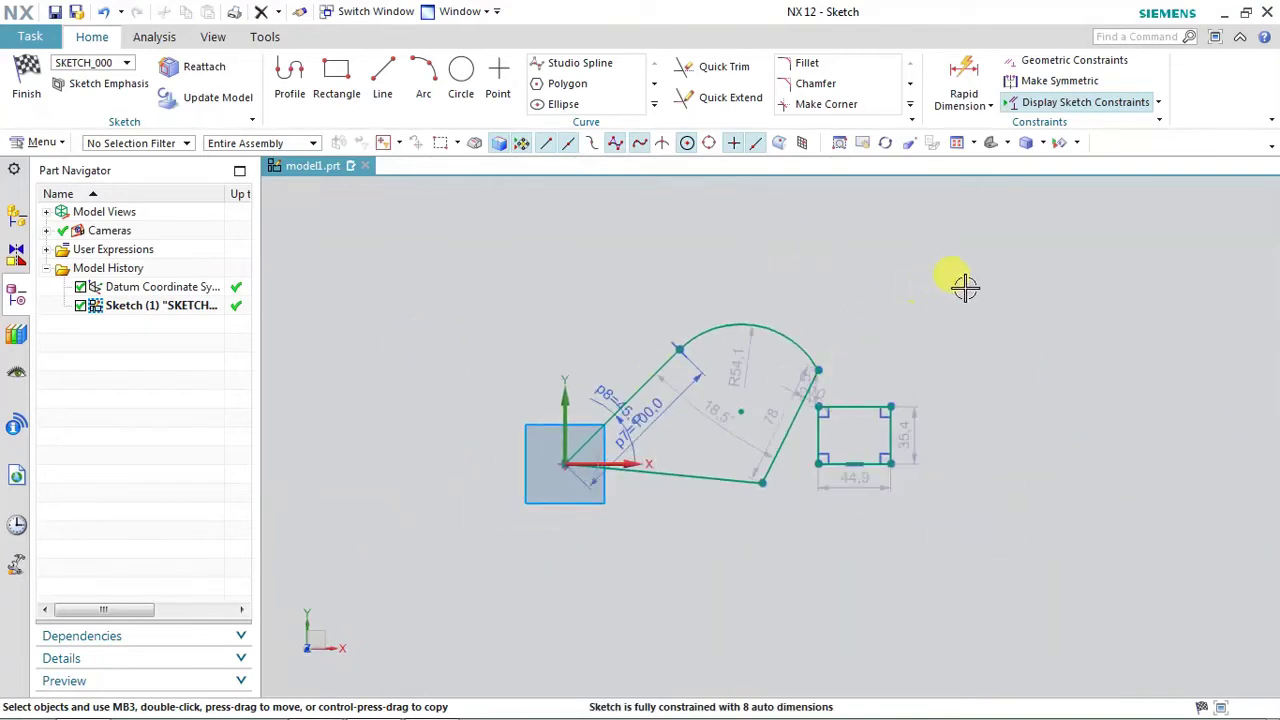
drag(963, 286, 506, 560)
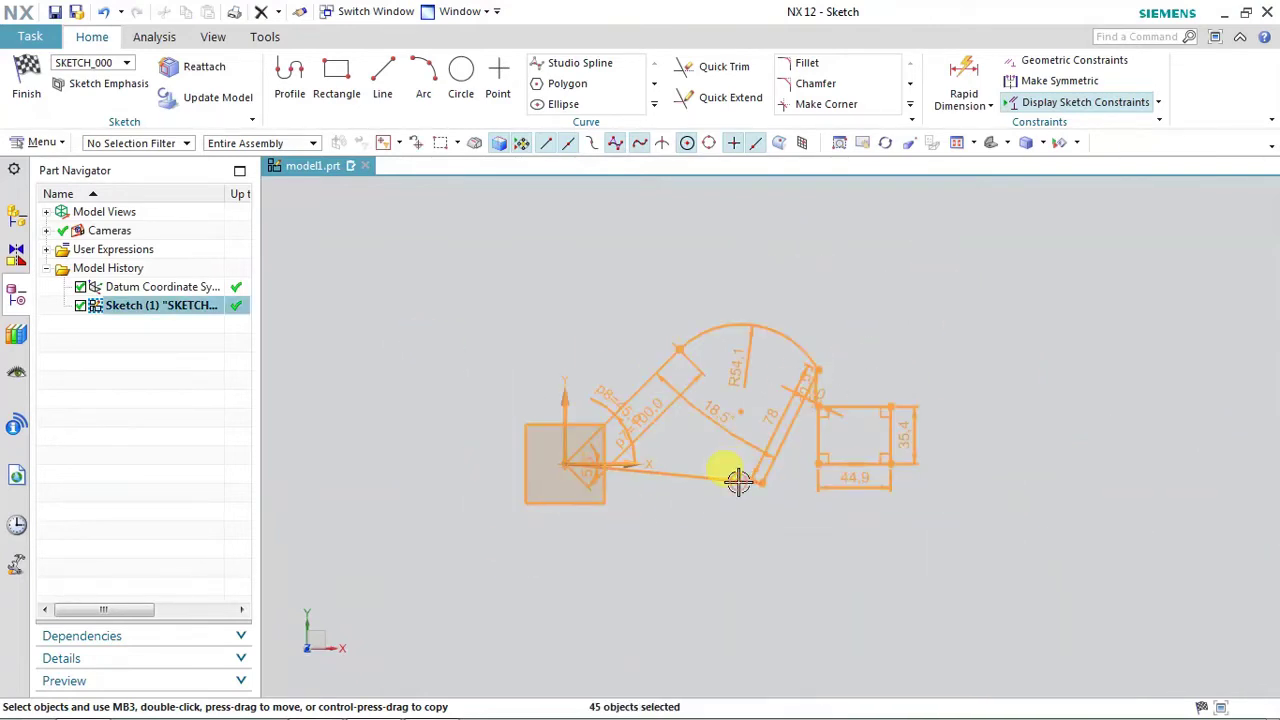
right_click(737, 481)
click(858, 360)
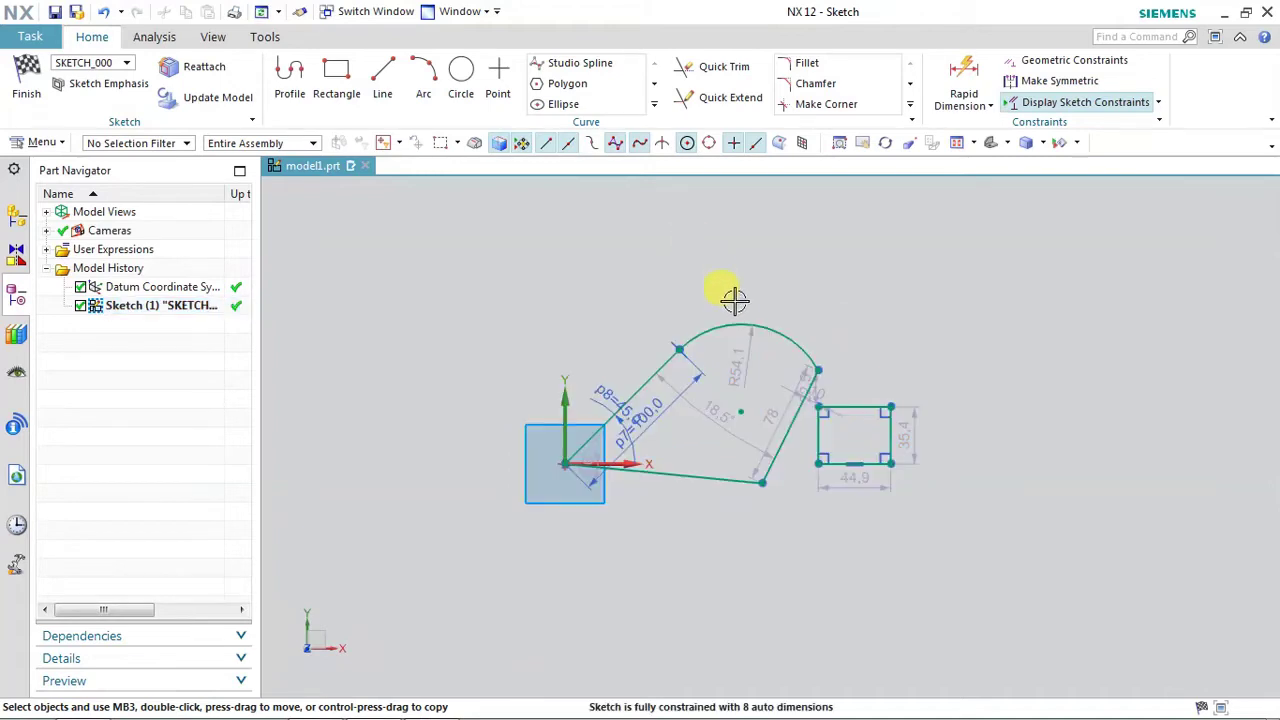
Delete the profile's arc, its three lines and the remaining rectangle, then fit the view.
drag(743, 320, 668, 350)
key(Delete)
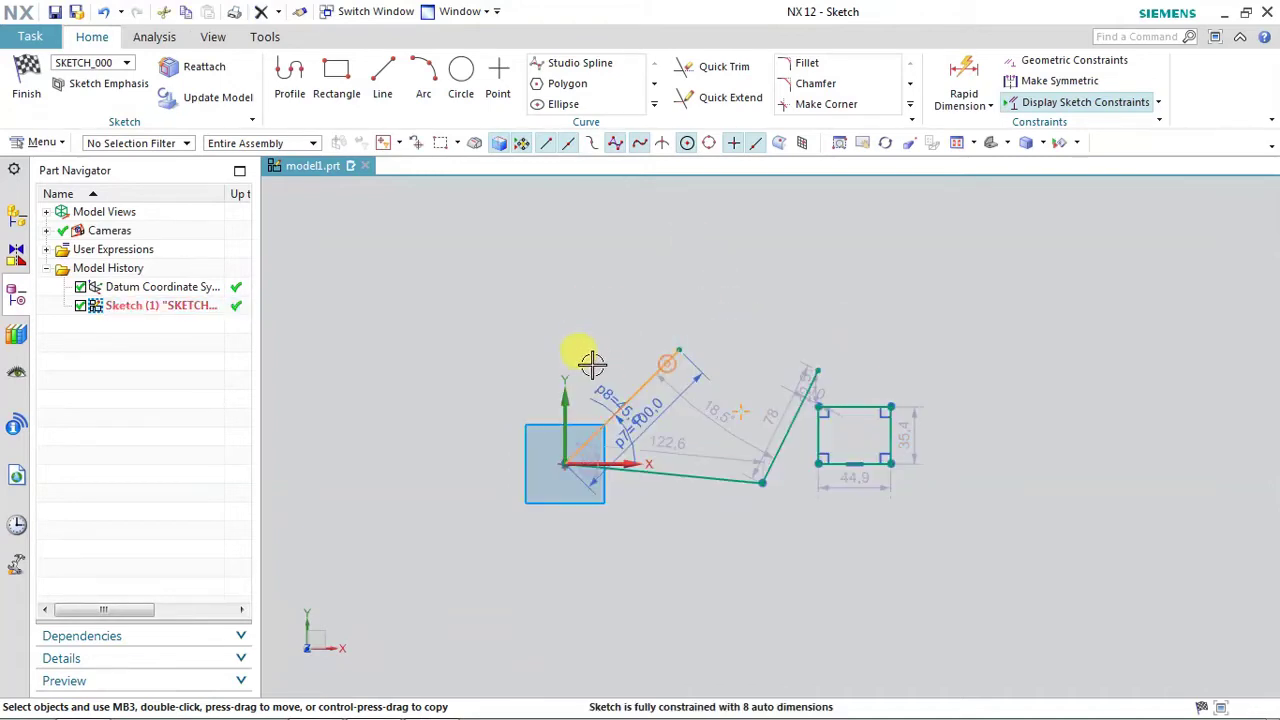
click(586, 360)
key(Delete)
click(690, 479)
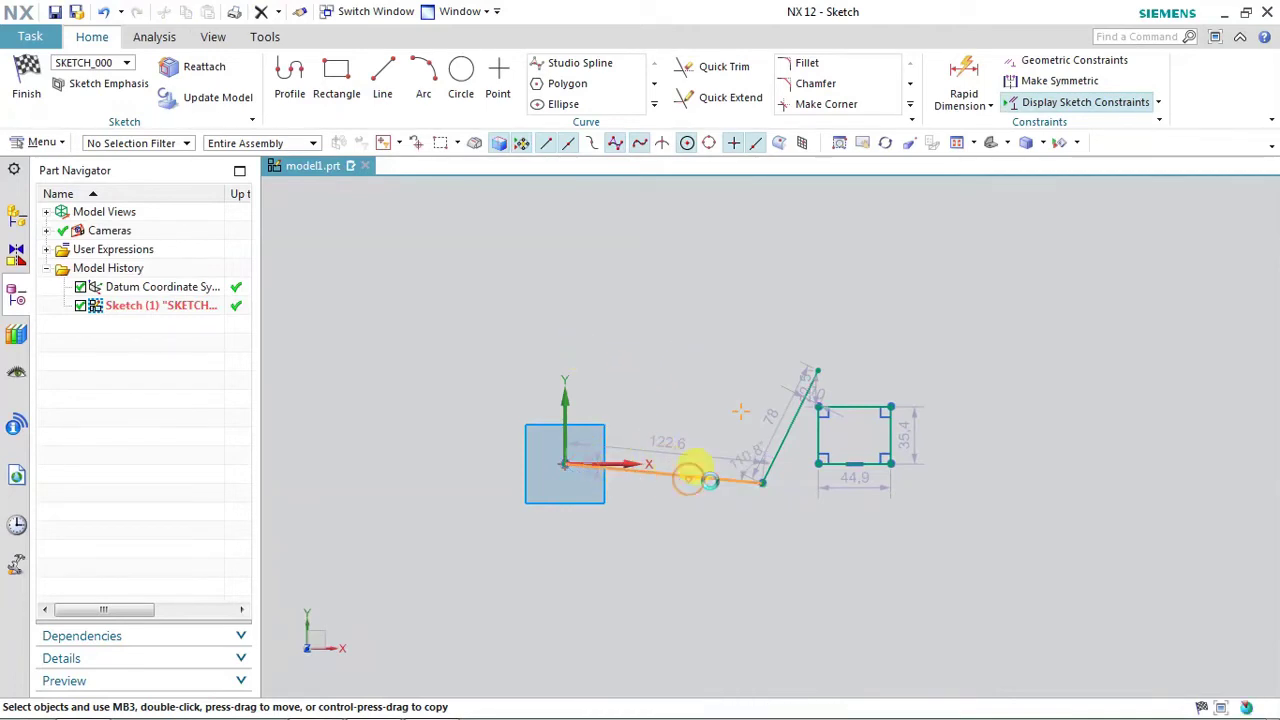
key(Delete)
click(777, 432)
key(Delete)
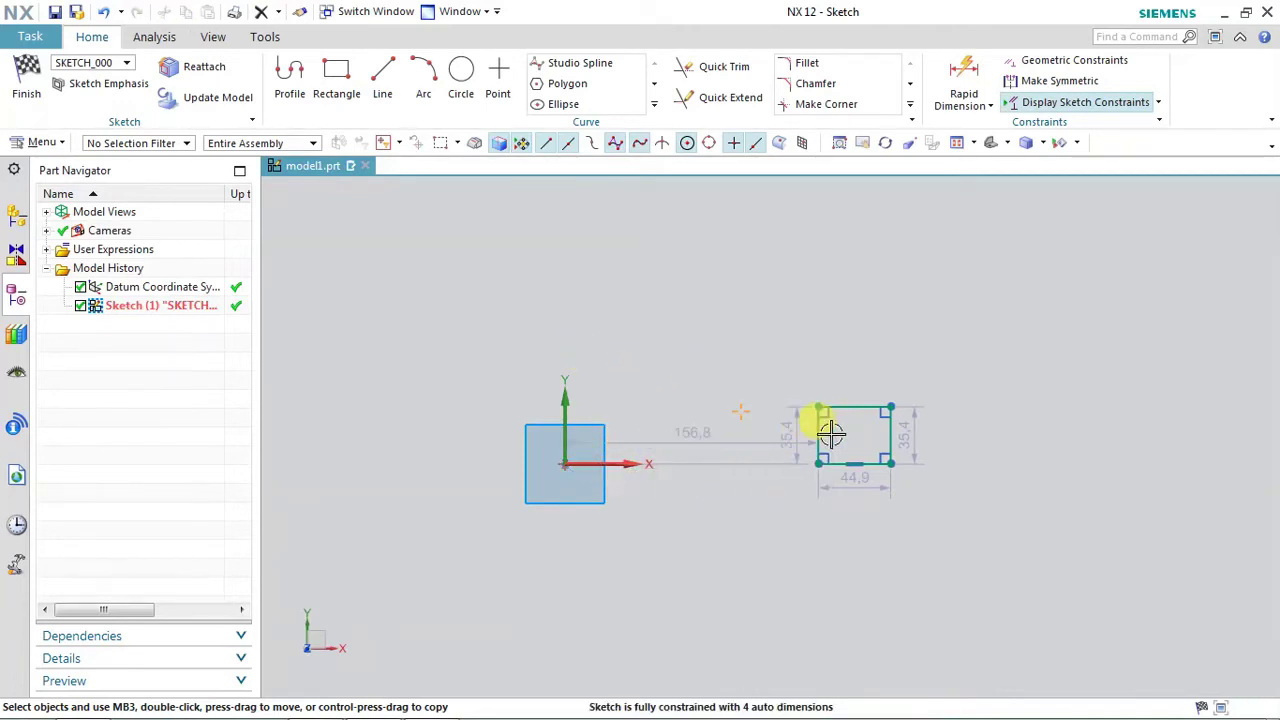
drag(946, 375, 789, 506)
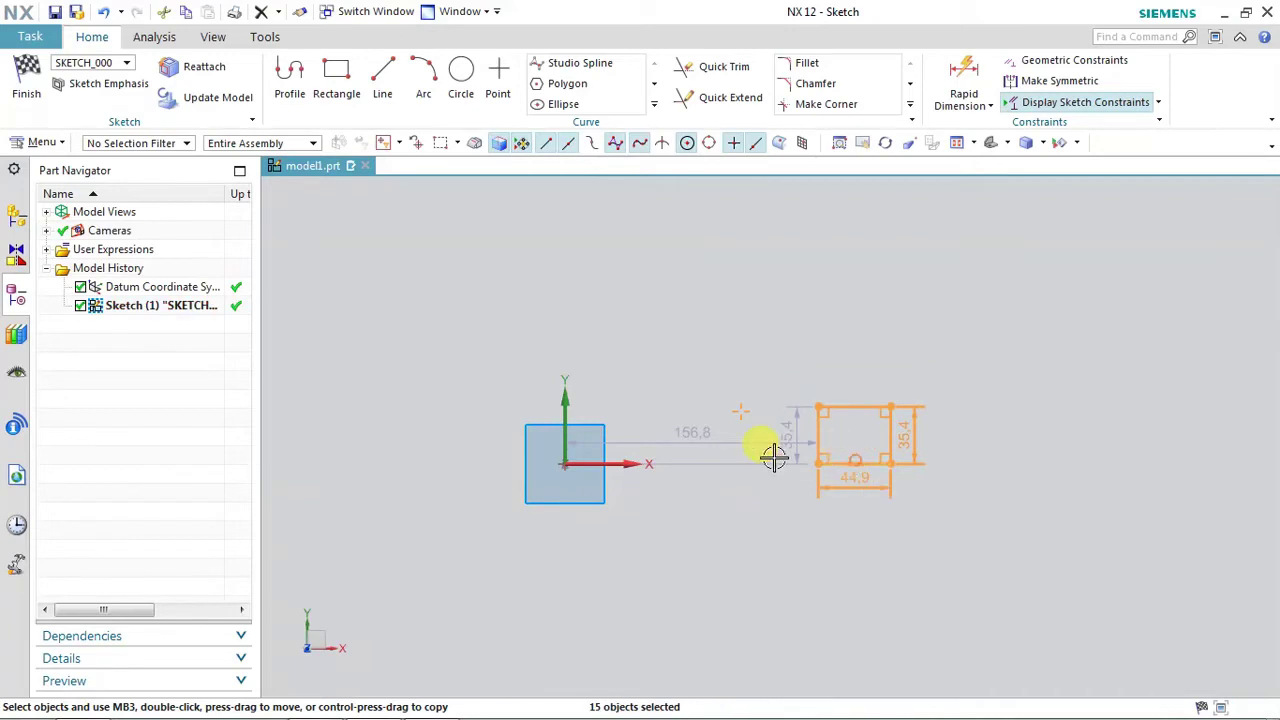
key(Delete)
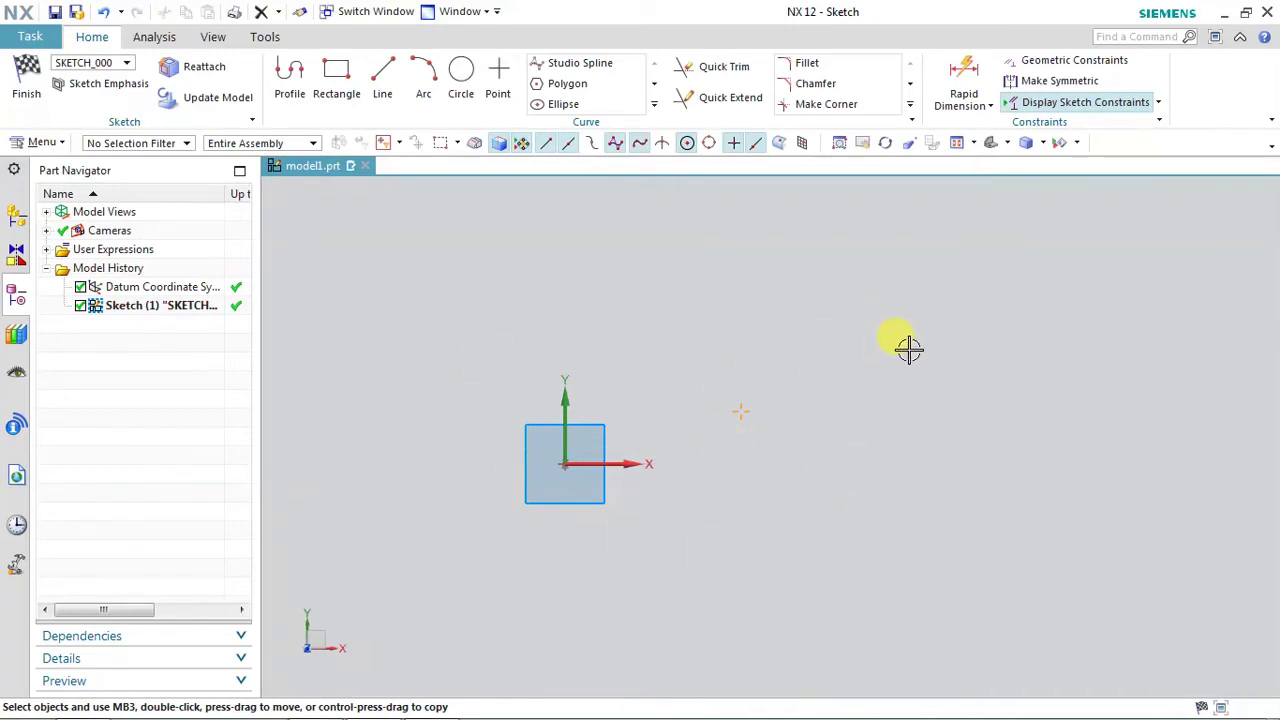
right_click(908, 347)
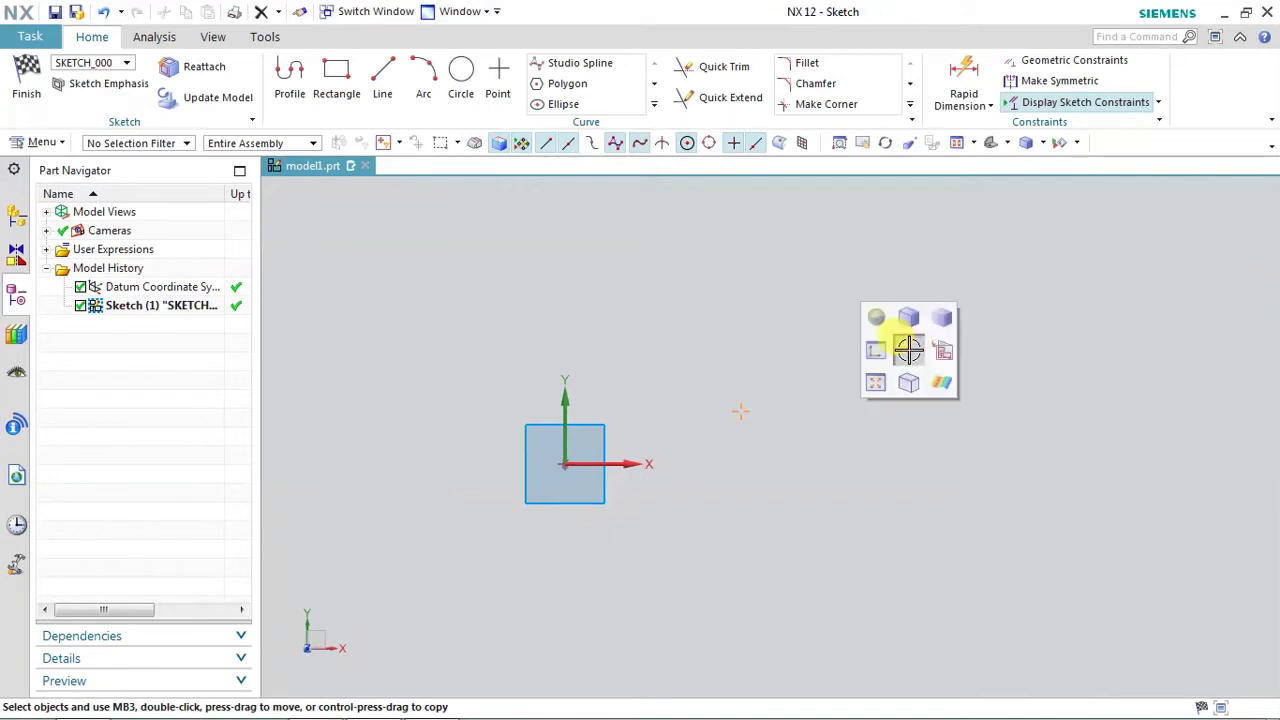
click(876, 380)
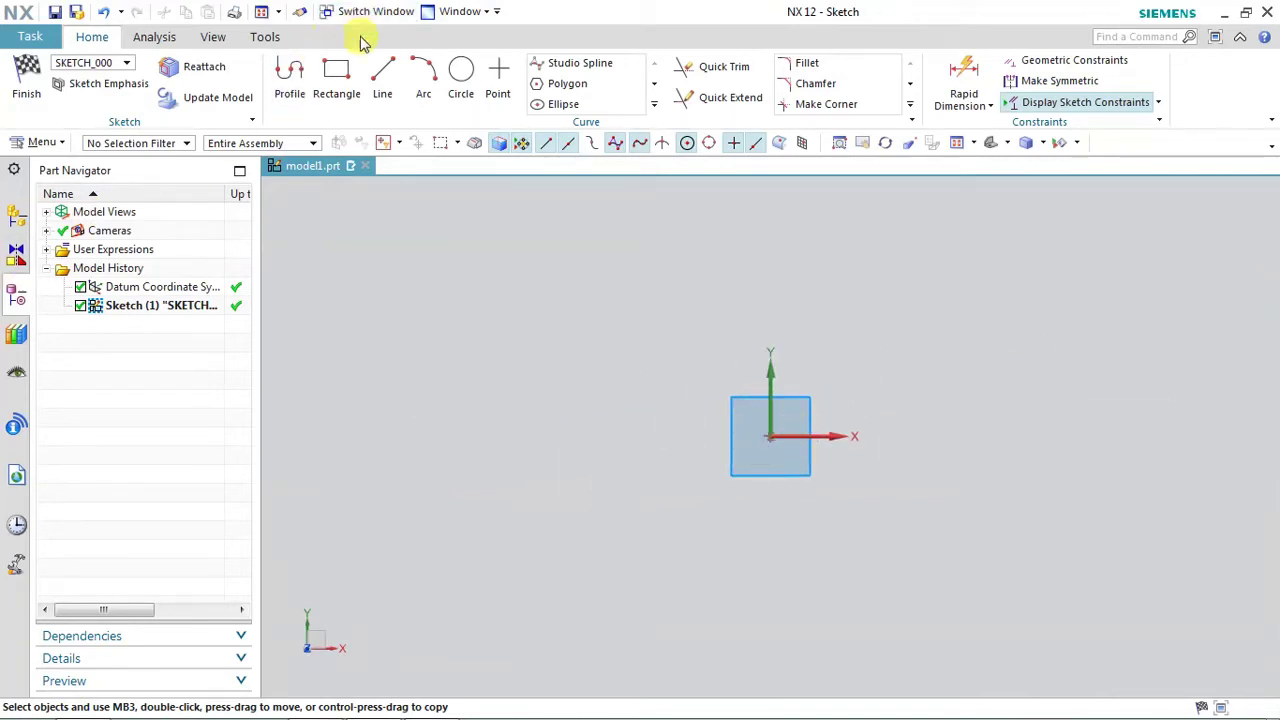
Draw two tilted 3-point rectangles, 82 by 31.7 from the origin and 44 by 26.2.
click(336, 72)
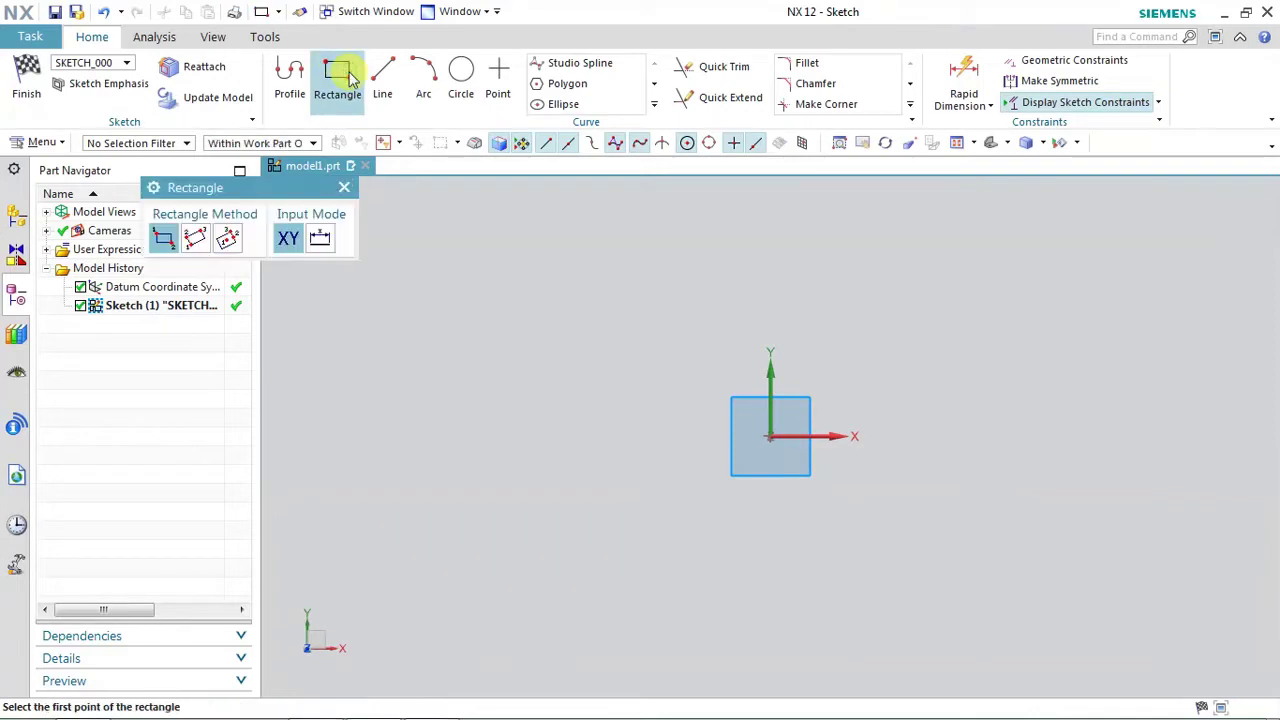
click(200, 236)
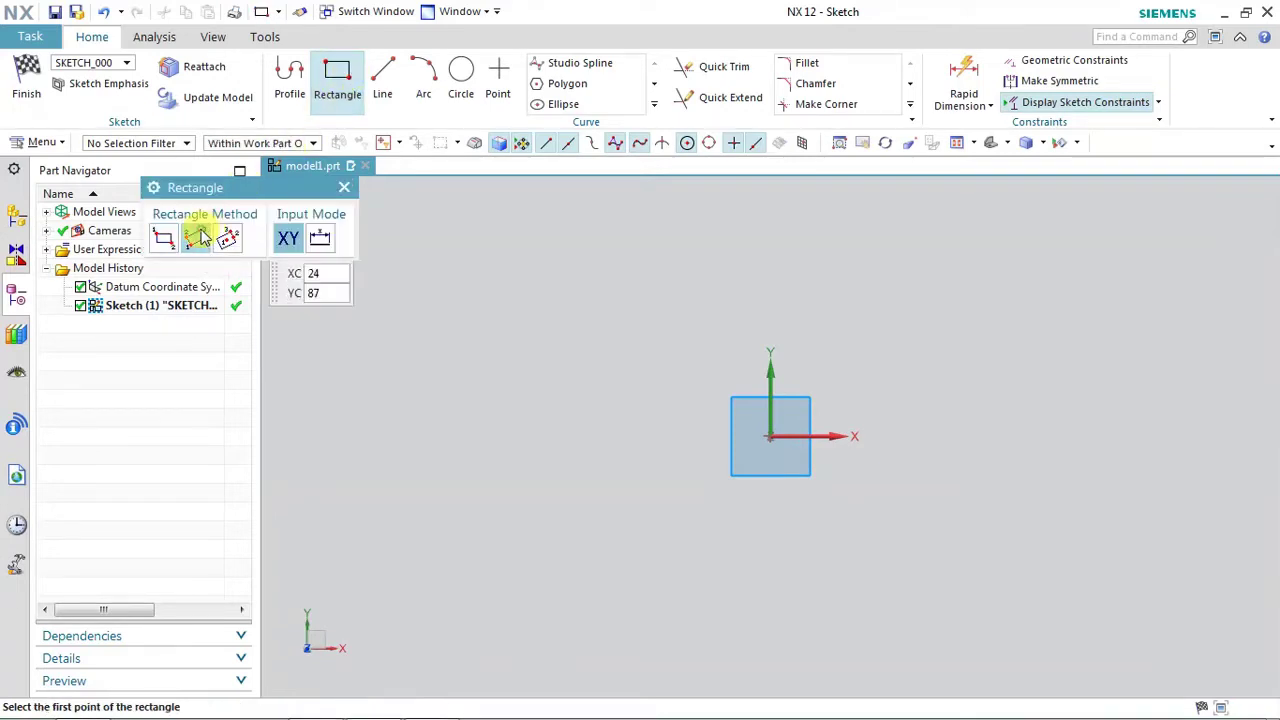
click(773, 437)
click(995, 325)
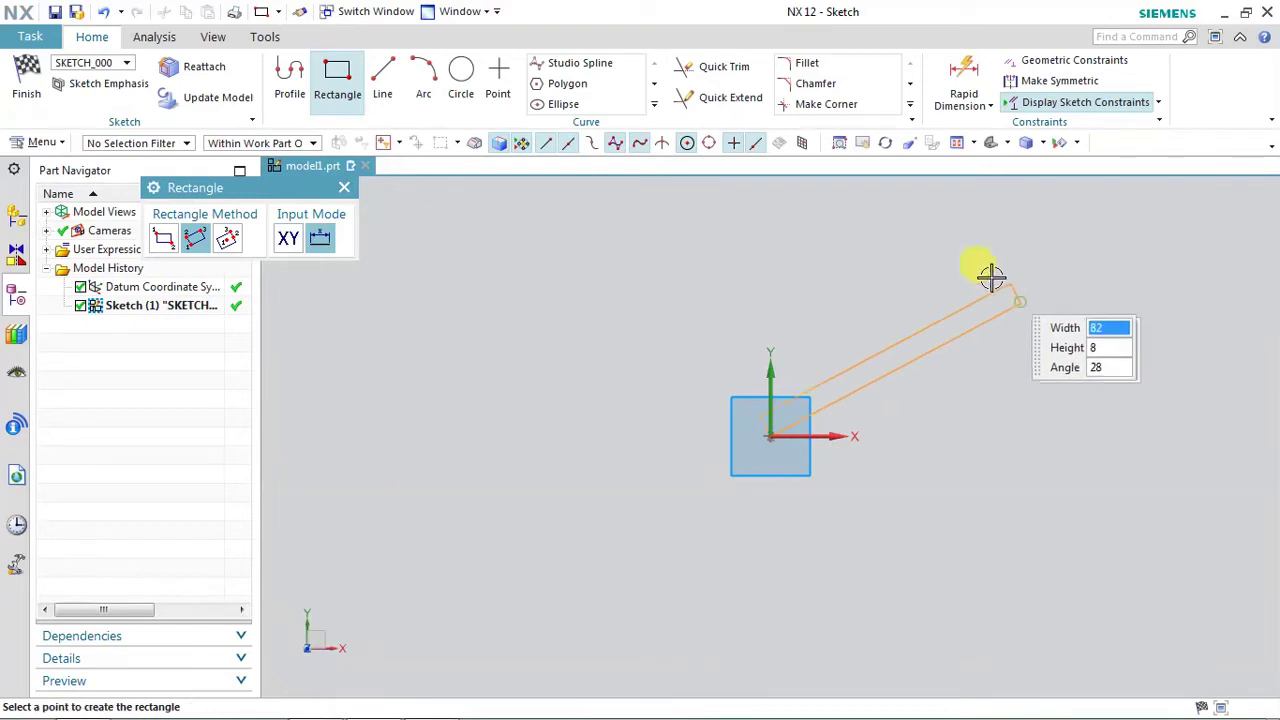
click(937, 224)
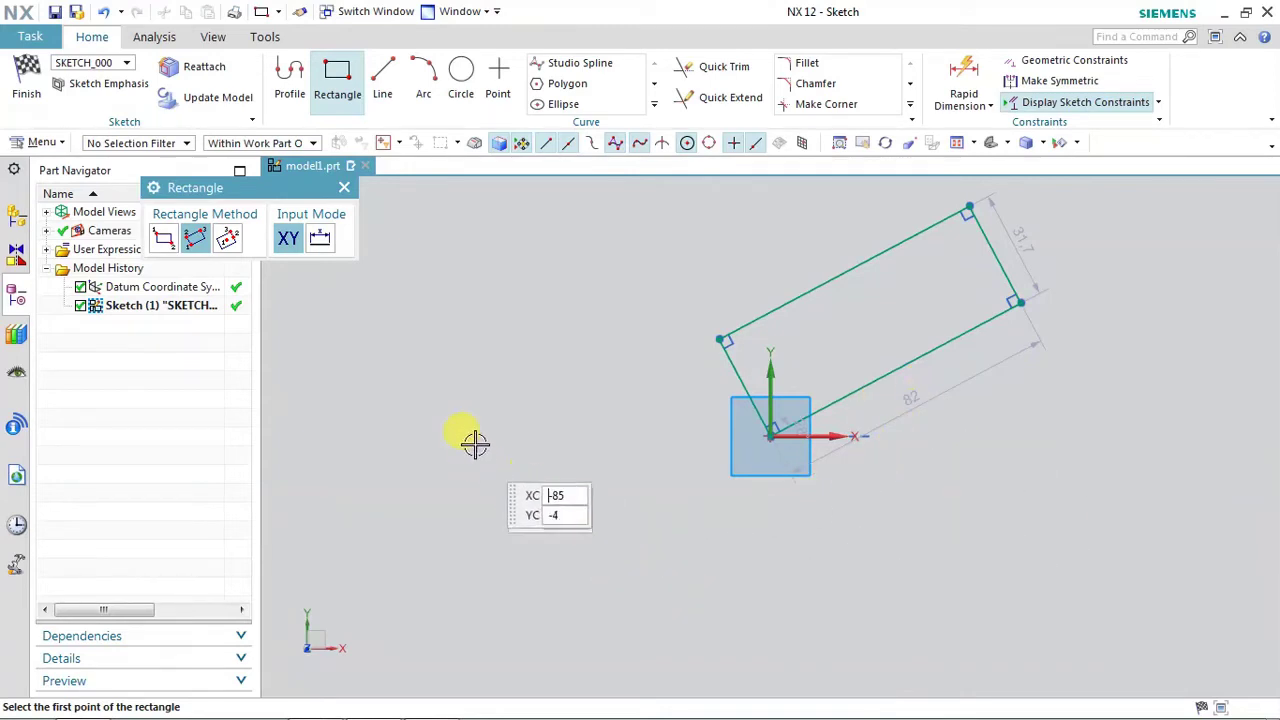
click(446, 436)
click(545, 547)
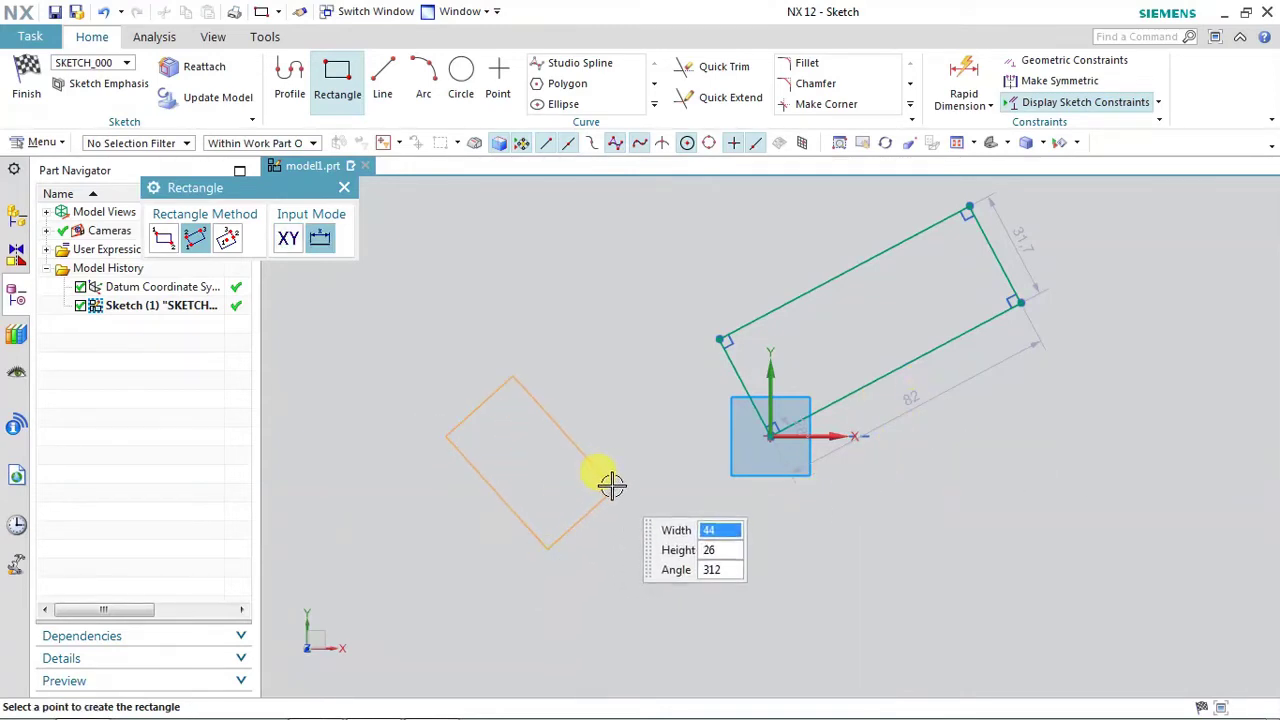
Draw an upright 110 by 63.8 rectangle from its centre above-left.
click(228, 238)
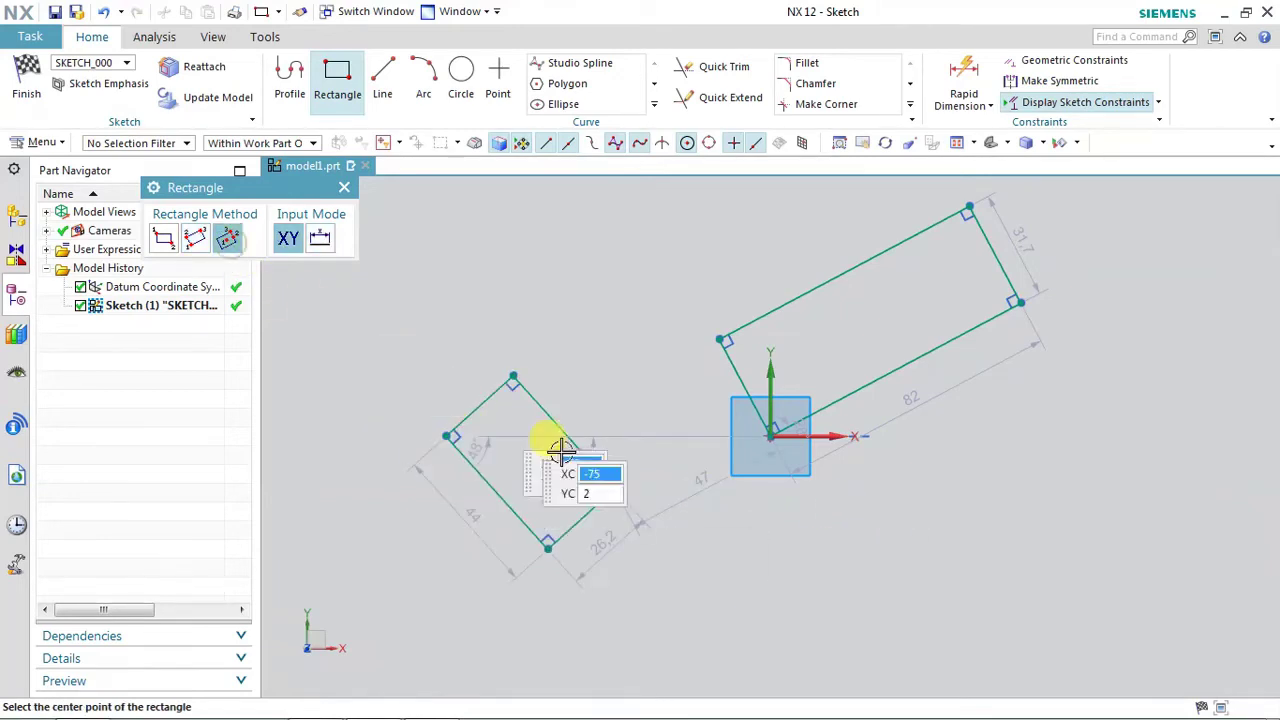
scroll(780, 514, up, 2)
scroll(780, 514, down, 2)
scroll(780, 514, down, 3)
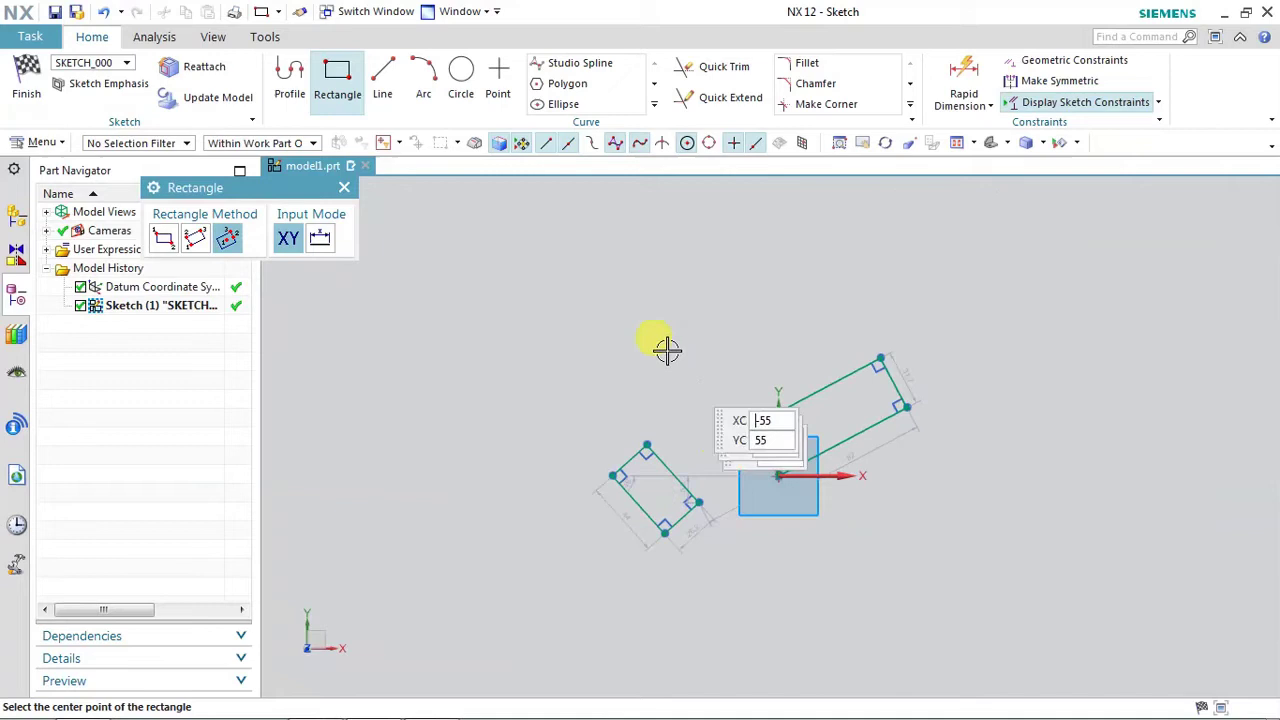
click(591, 324)
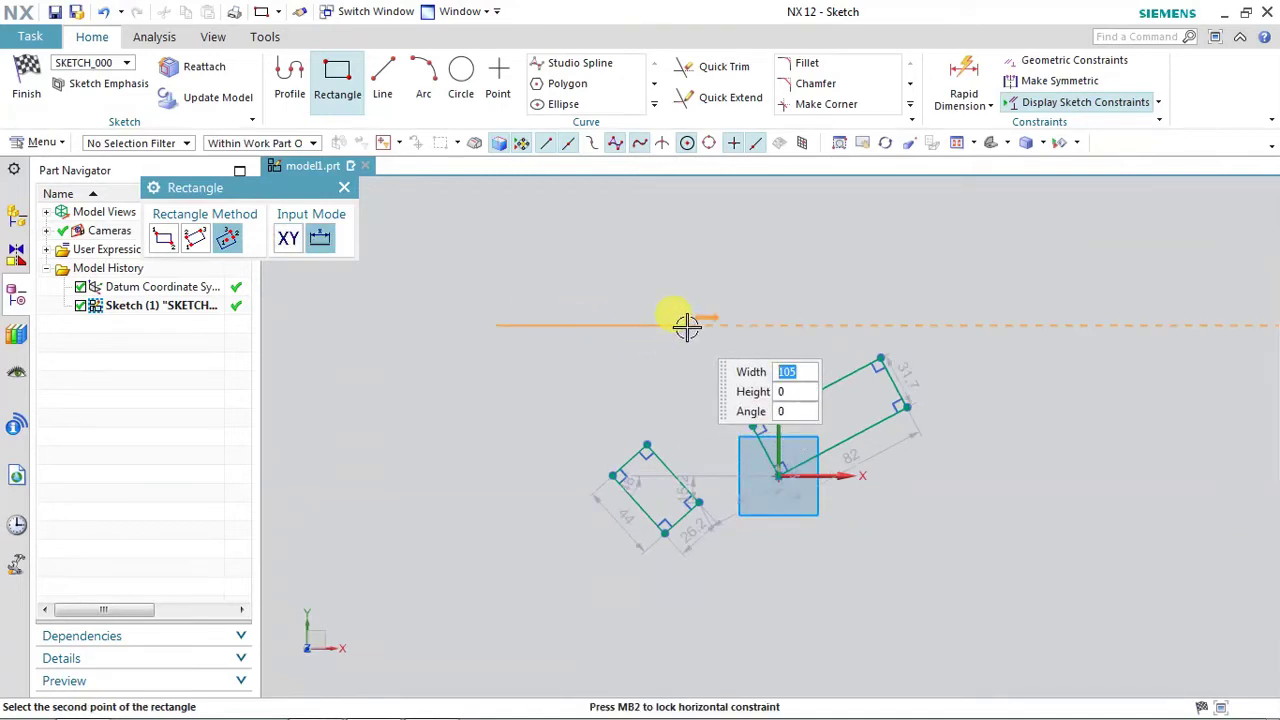
click(686, 326)
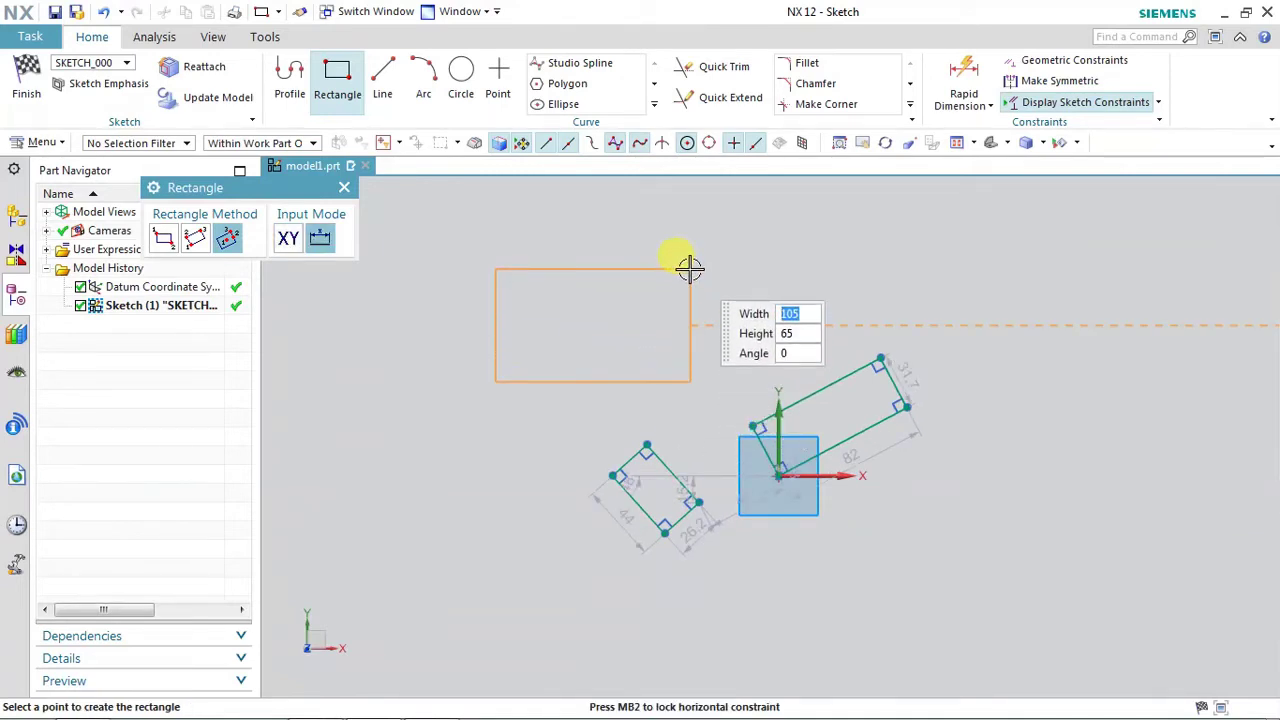
click(689, 268)
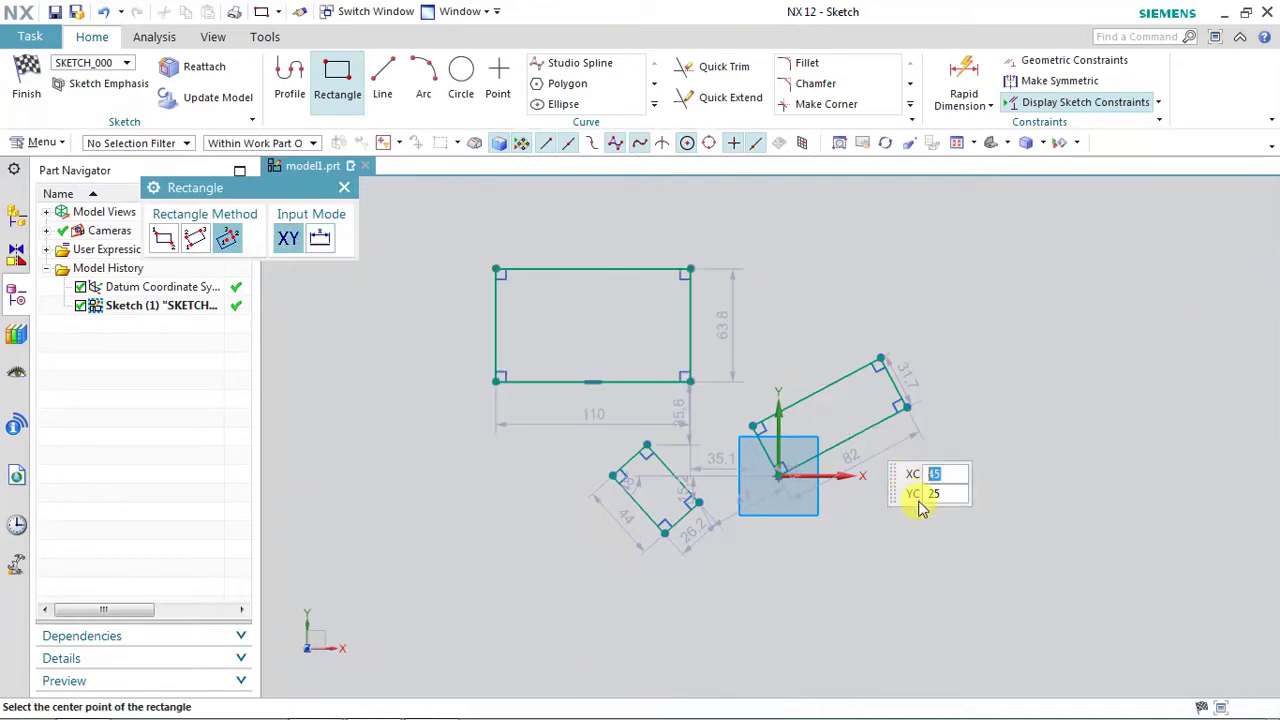
middle_click(357, 296)
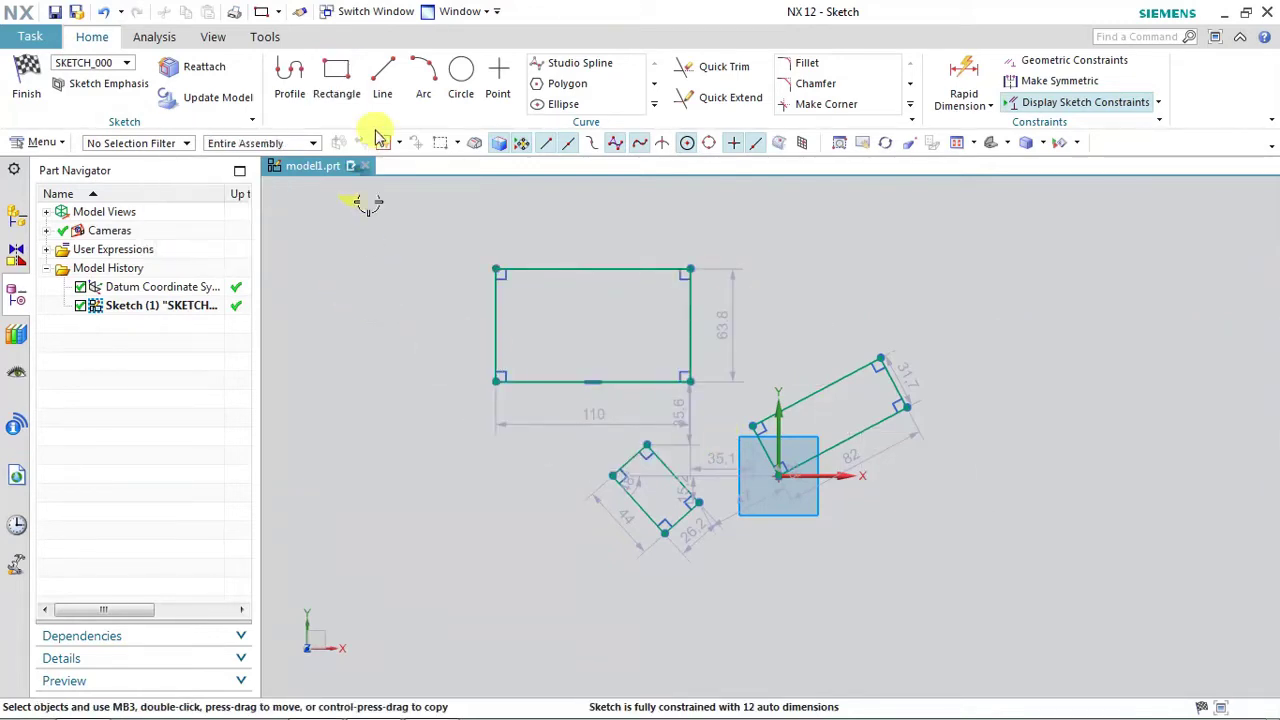
Draw three 90-long vertical lines and a 140-long horizontal line across the upright rectangle.
click(382, 72)
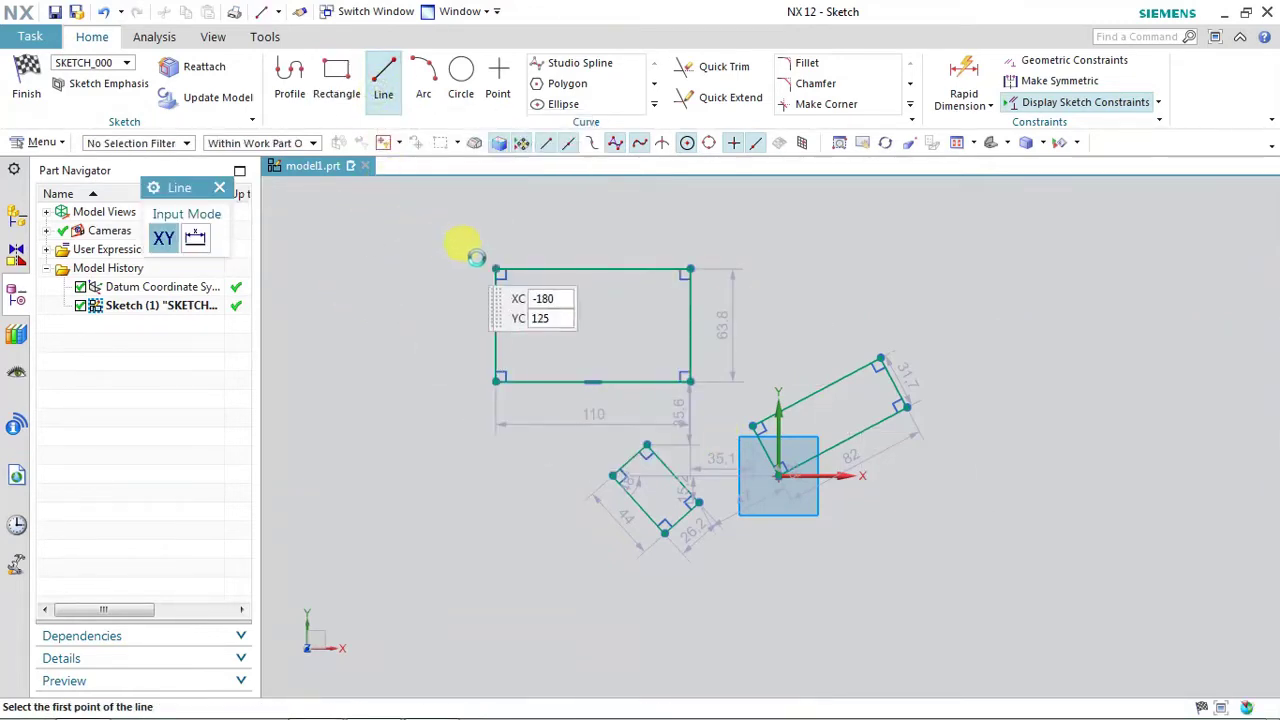
click(530, 244)
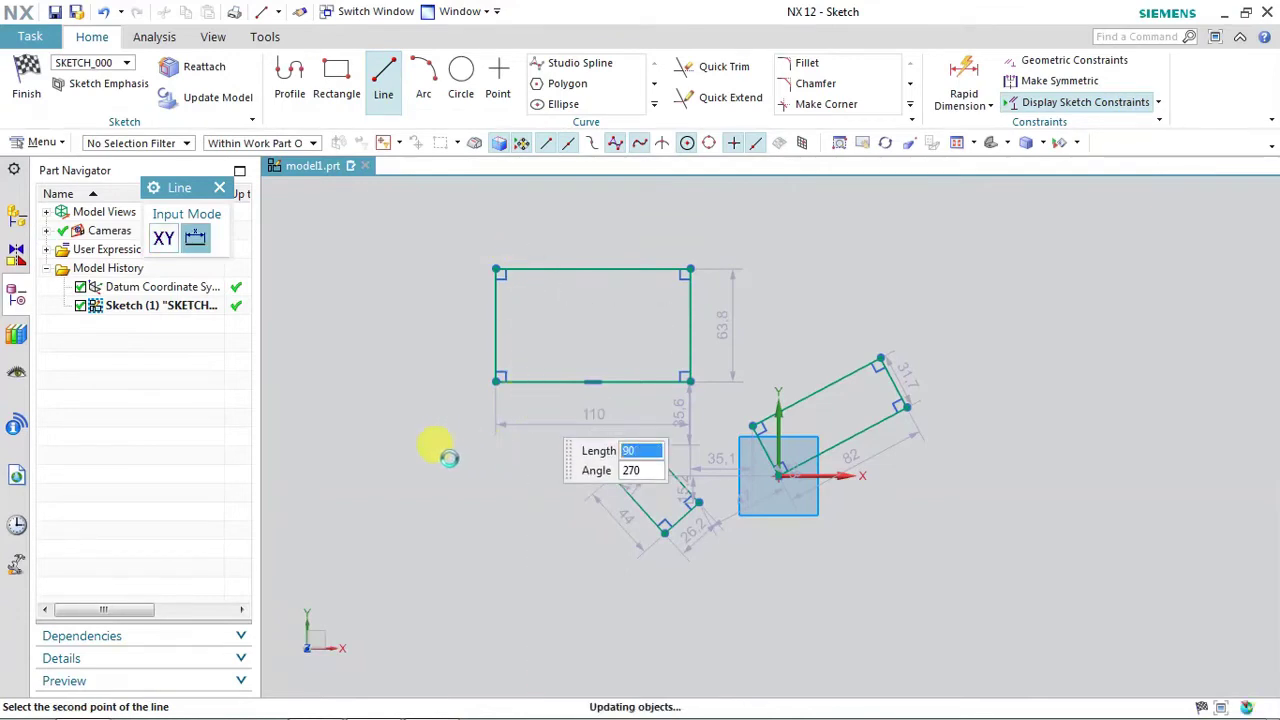
click(571, 244)
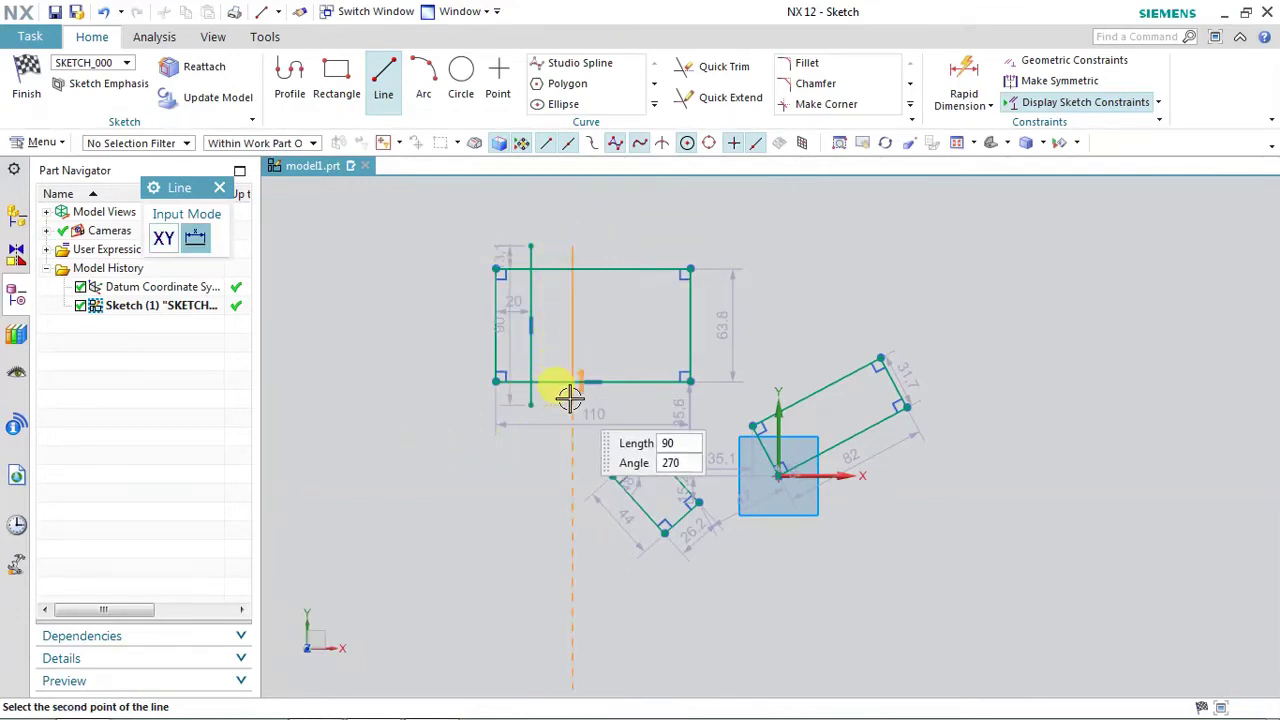
click(569, 398)
click(610, 245)
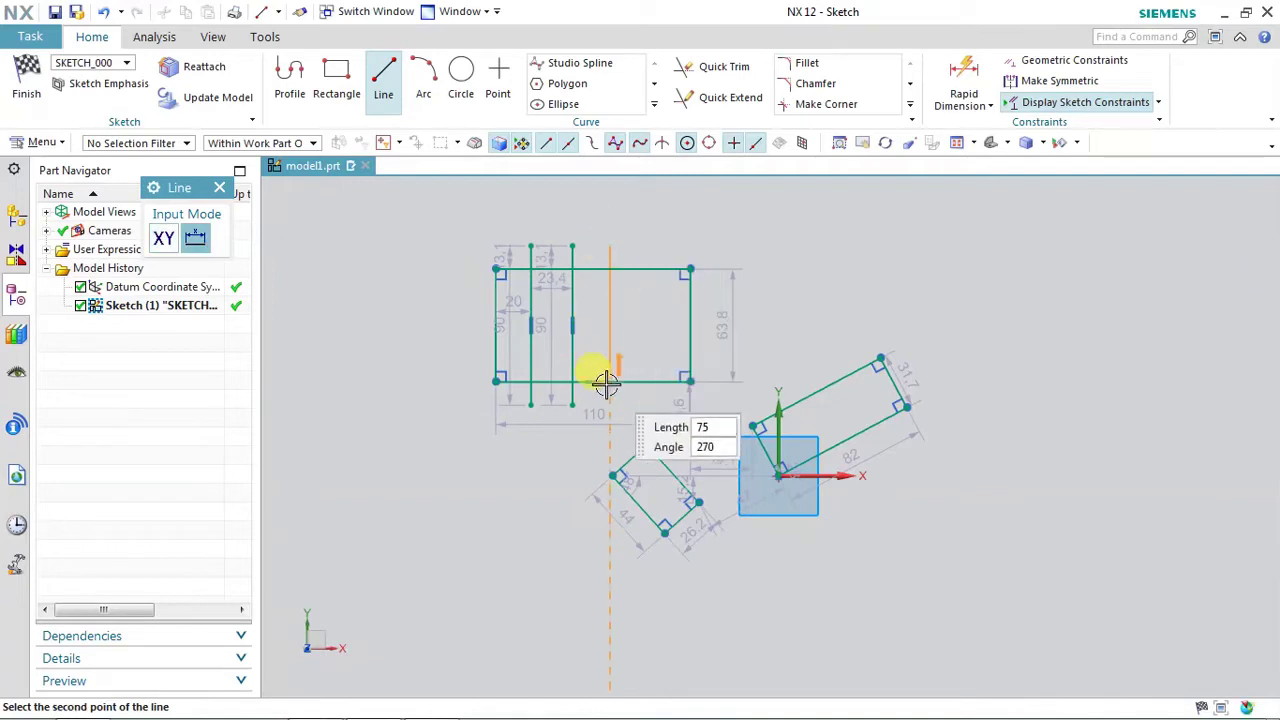
click(607, 400)
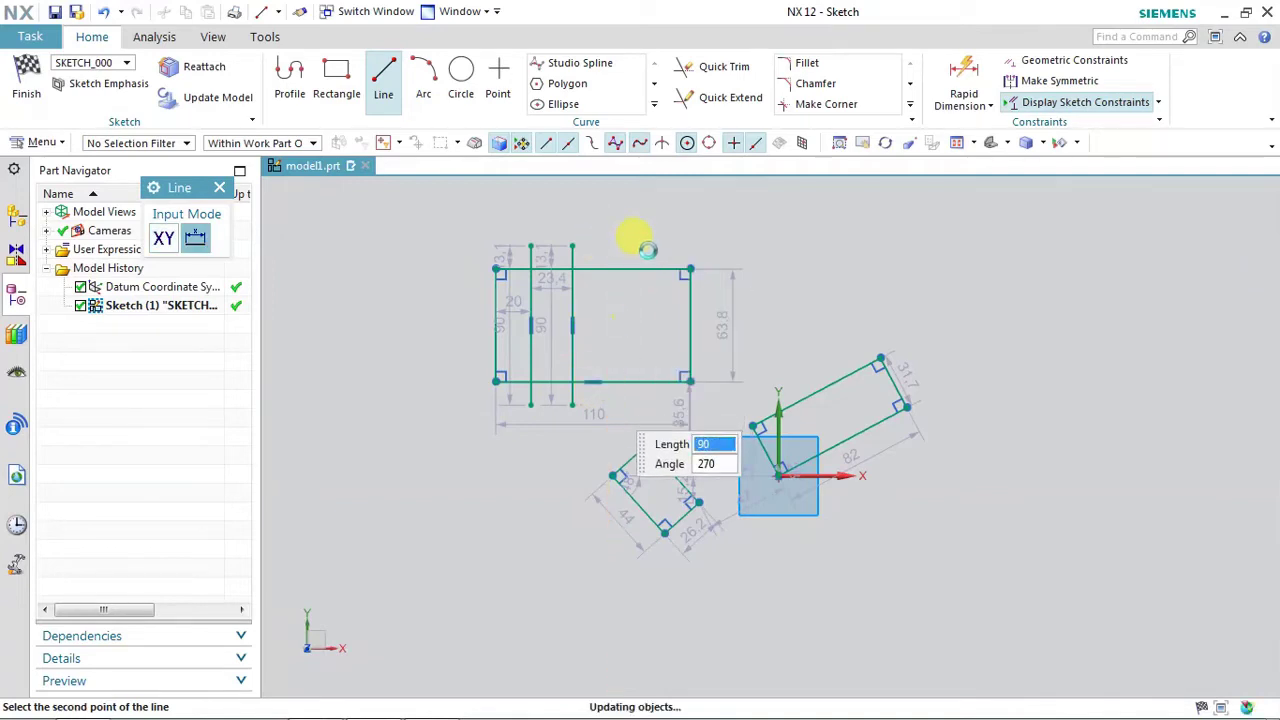
click(480, 306)
click(728, 285)
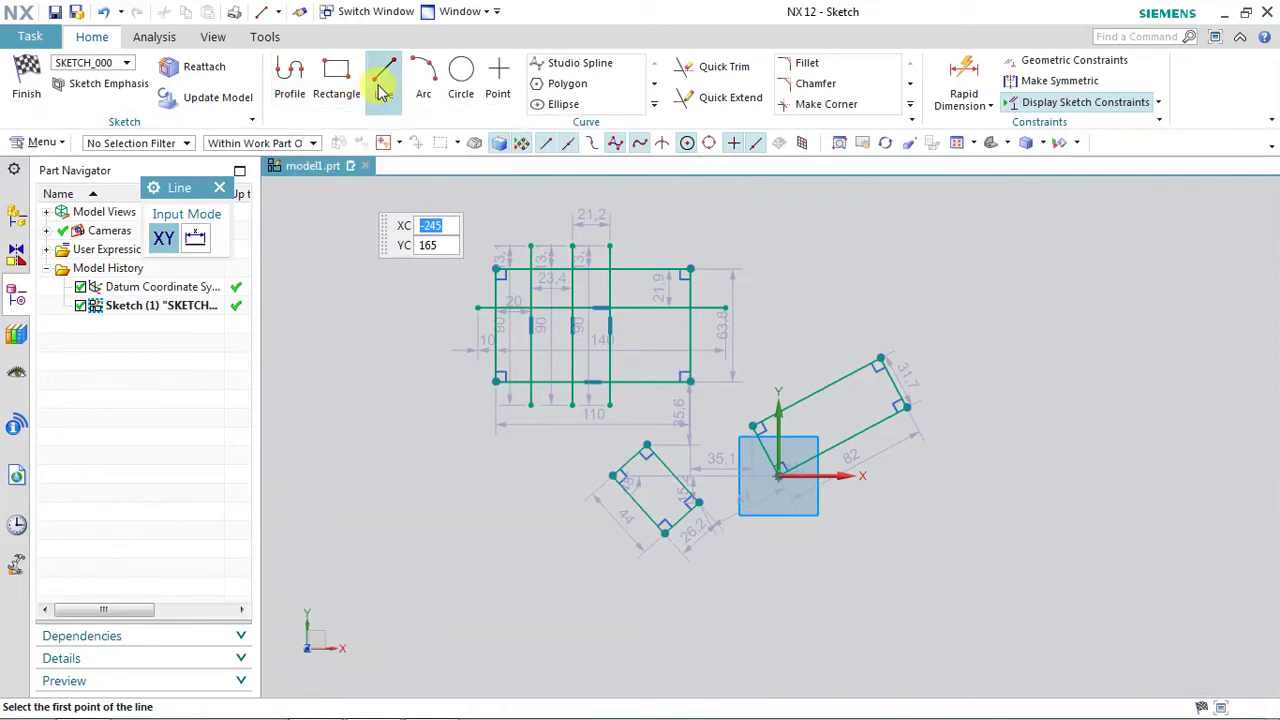
Draw an R38.9 arc at lower left and an R41 semicircle centred on the tilted edge.
click(423, 75)
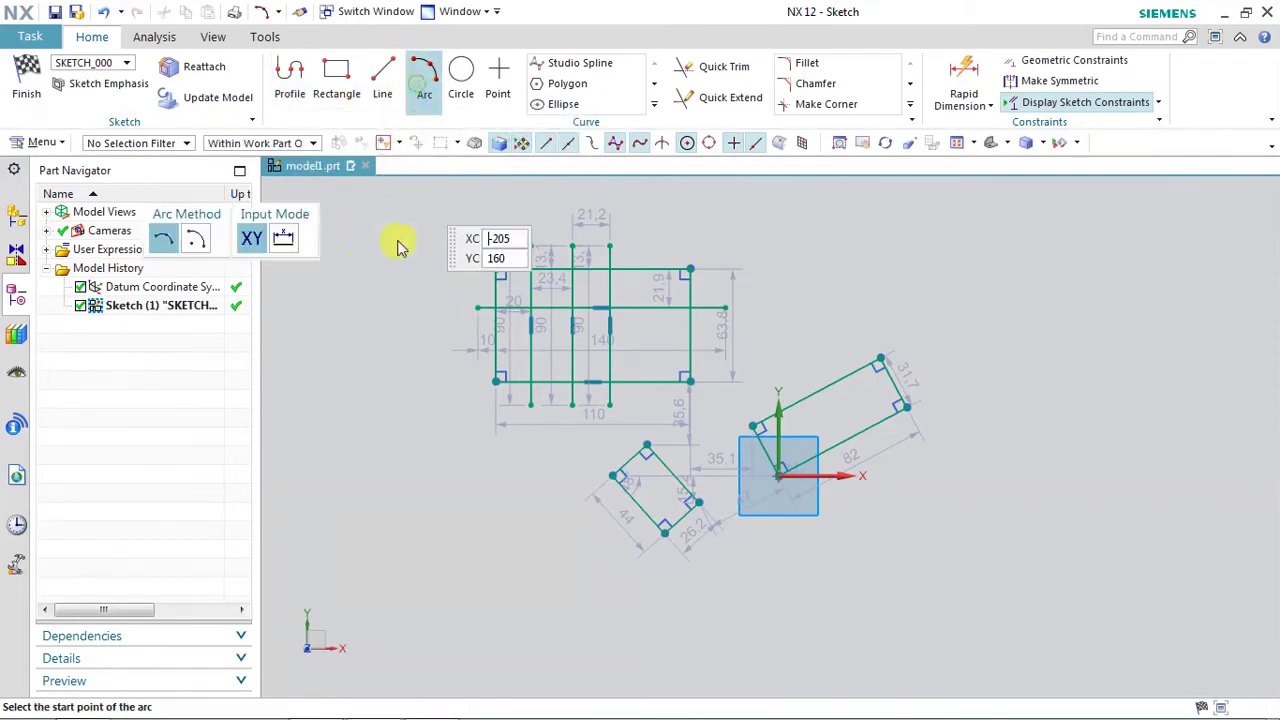
click(371, 467)
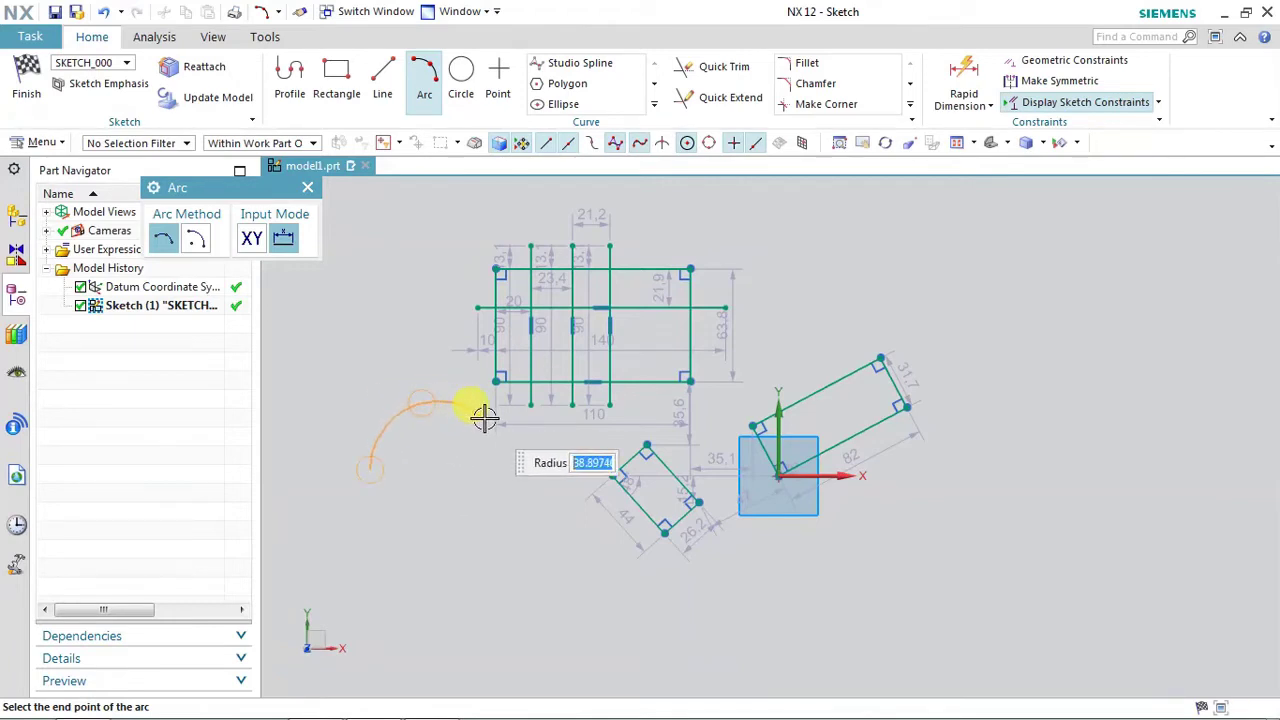
click(522, 486)
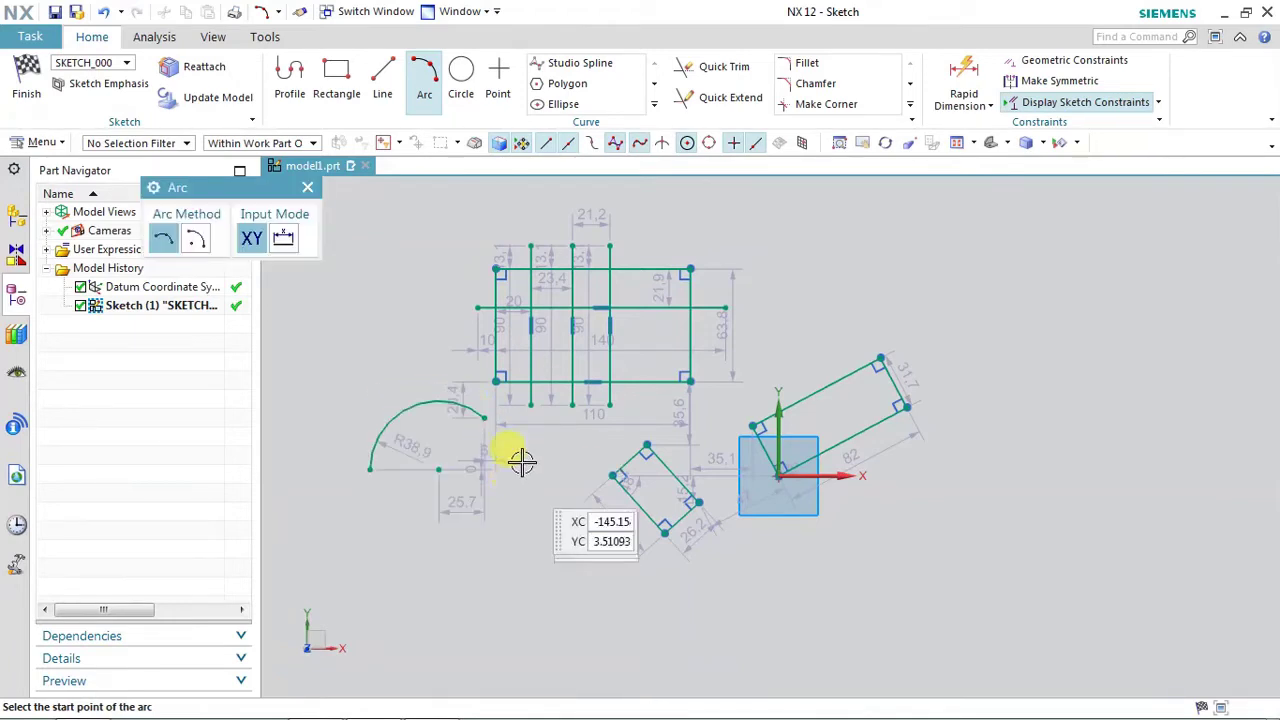
click(197, 242)
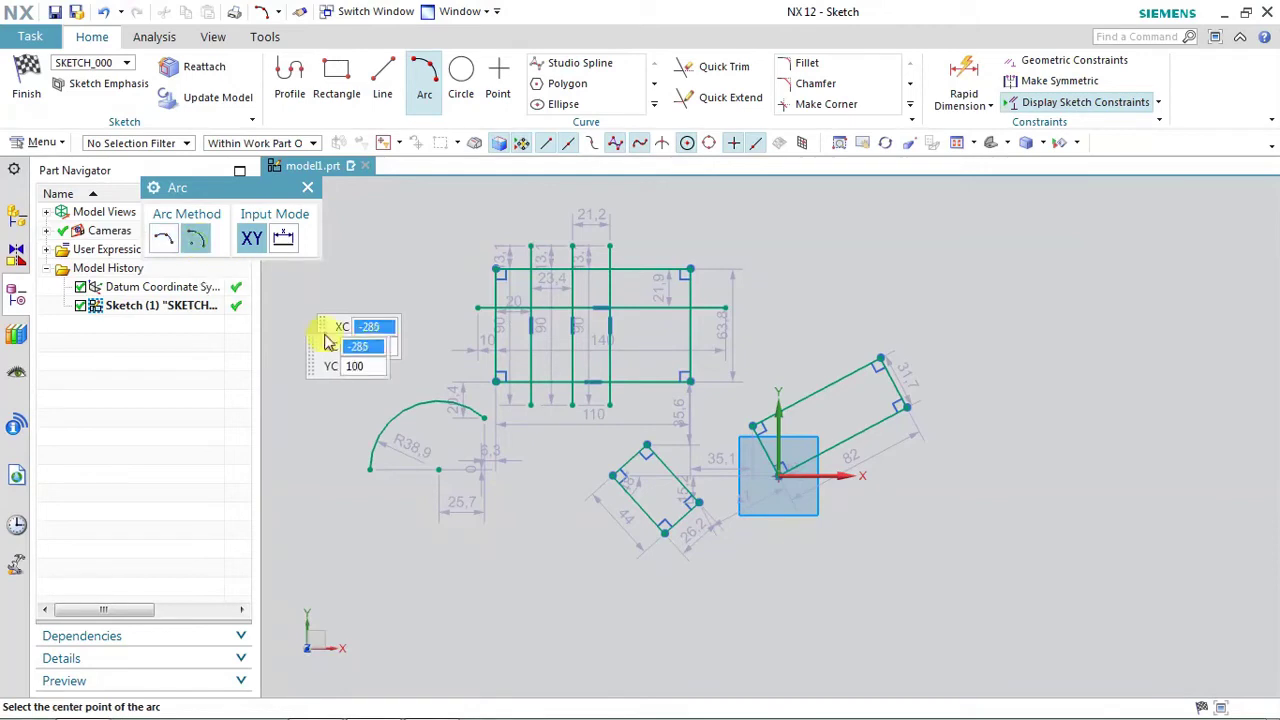
click(815, 390)
click(880, 357)
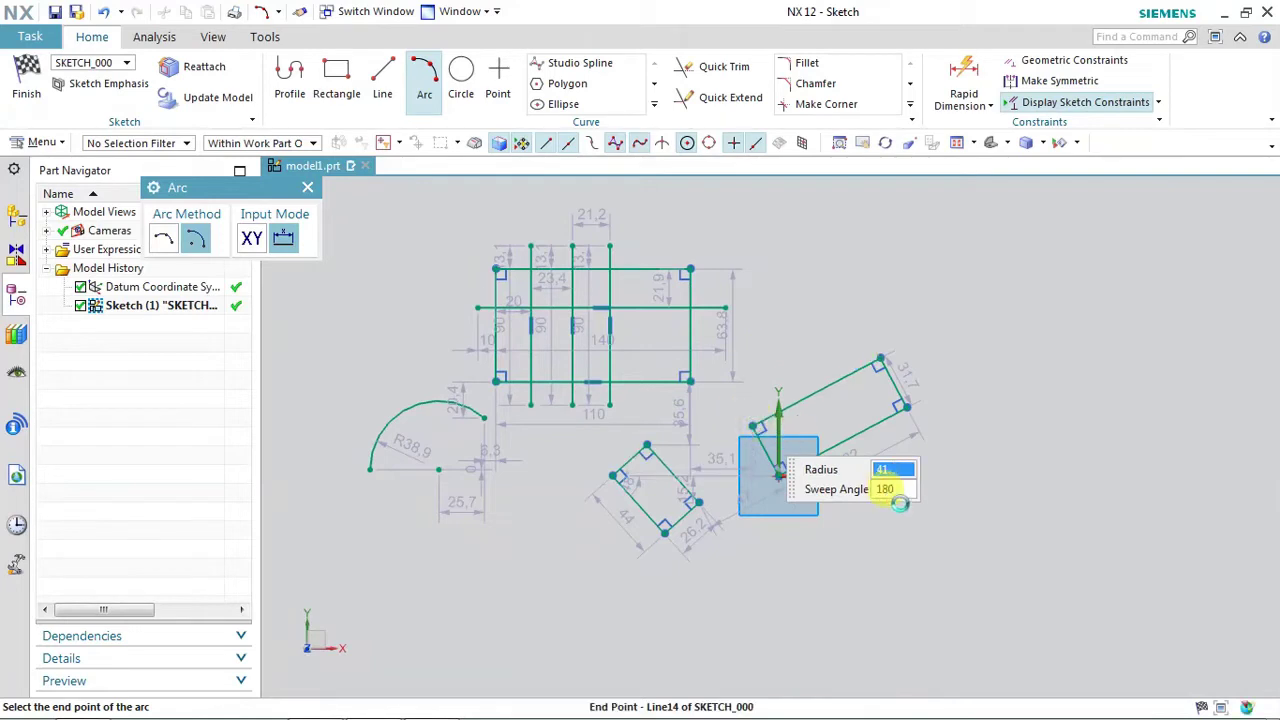
click(866, 543)
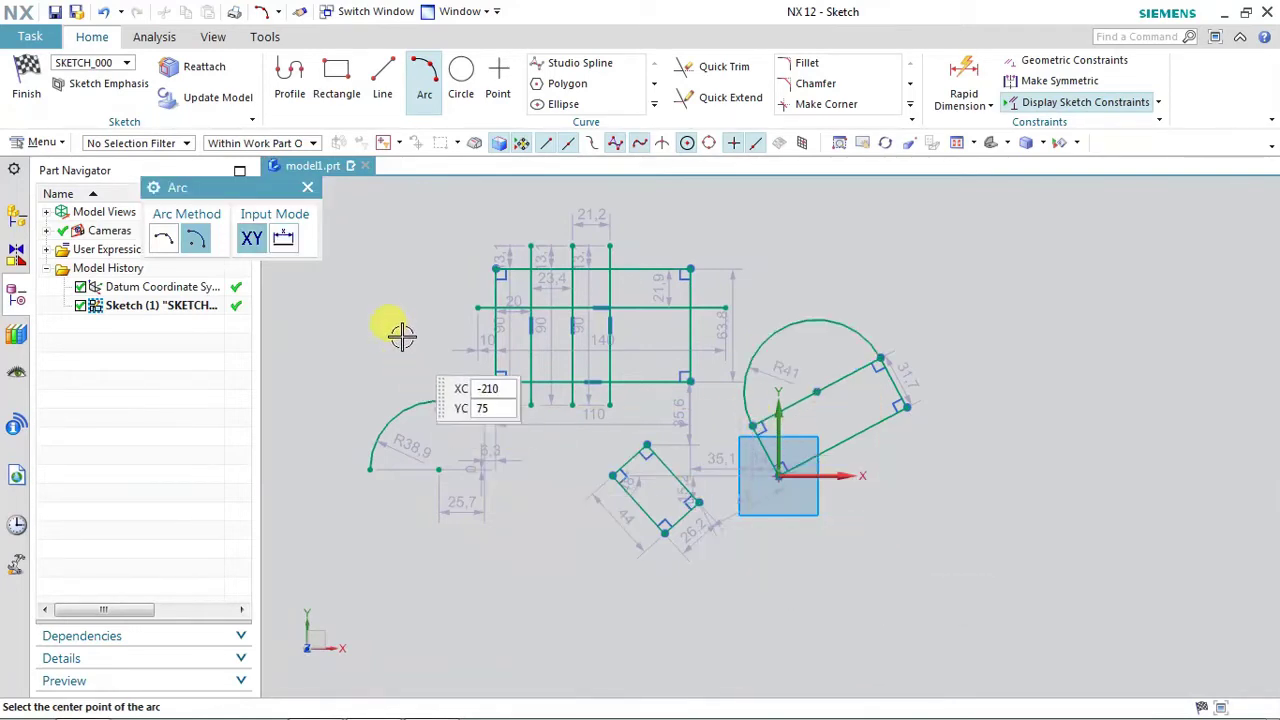
key(Escape)
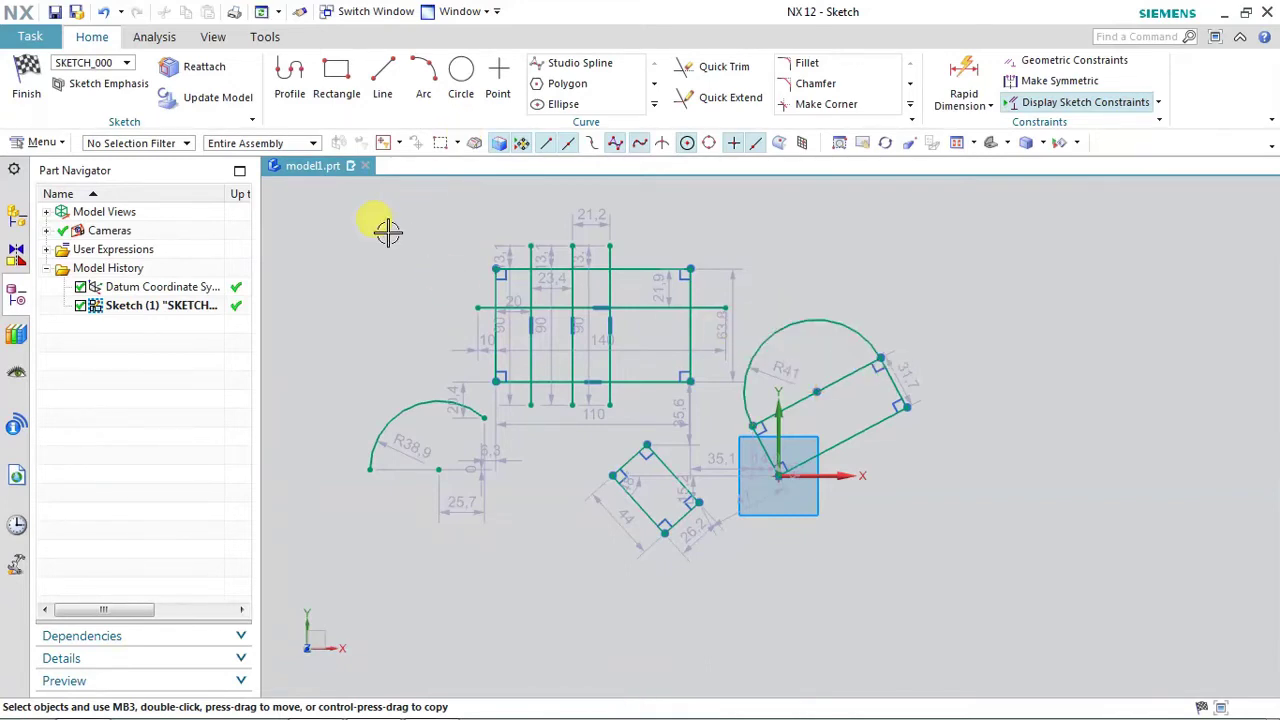
Place diameter-80 circles at the right and below the drawing.
click(458, 95)
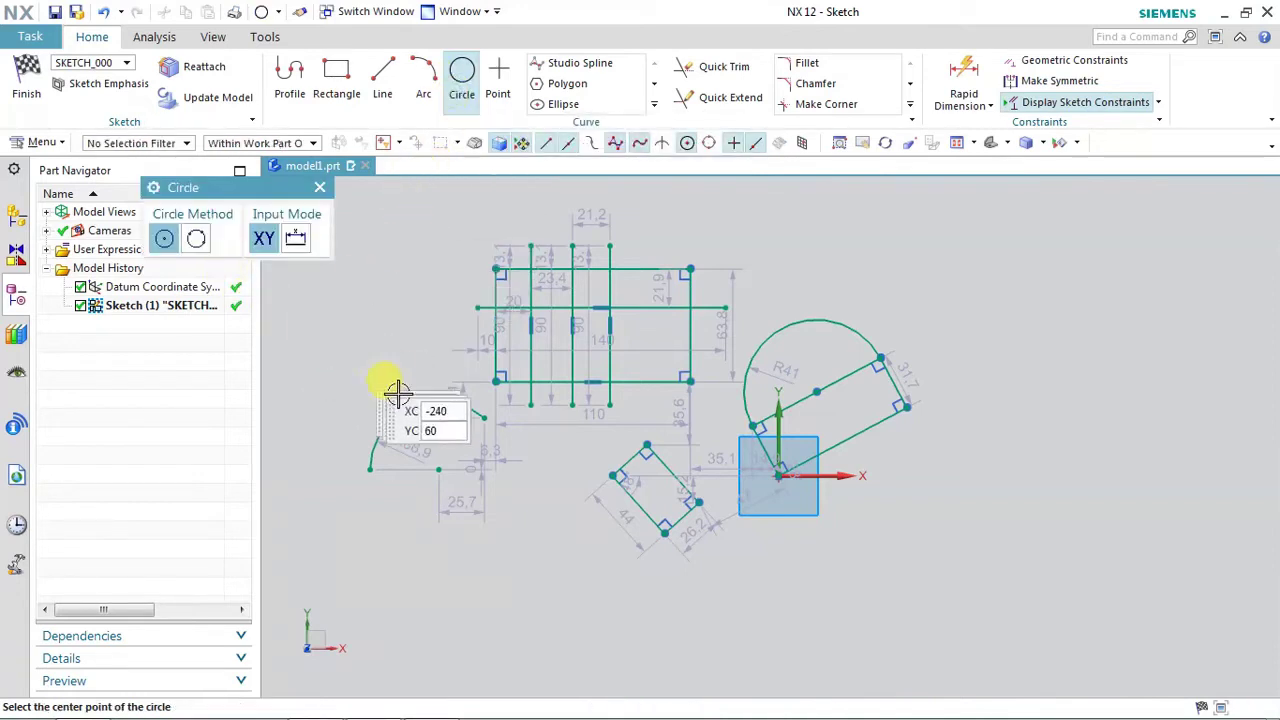
click(1056, 380)
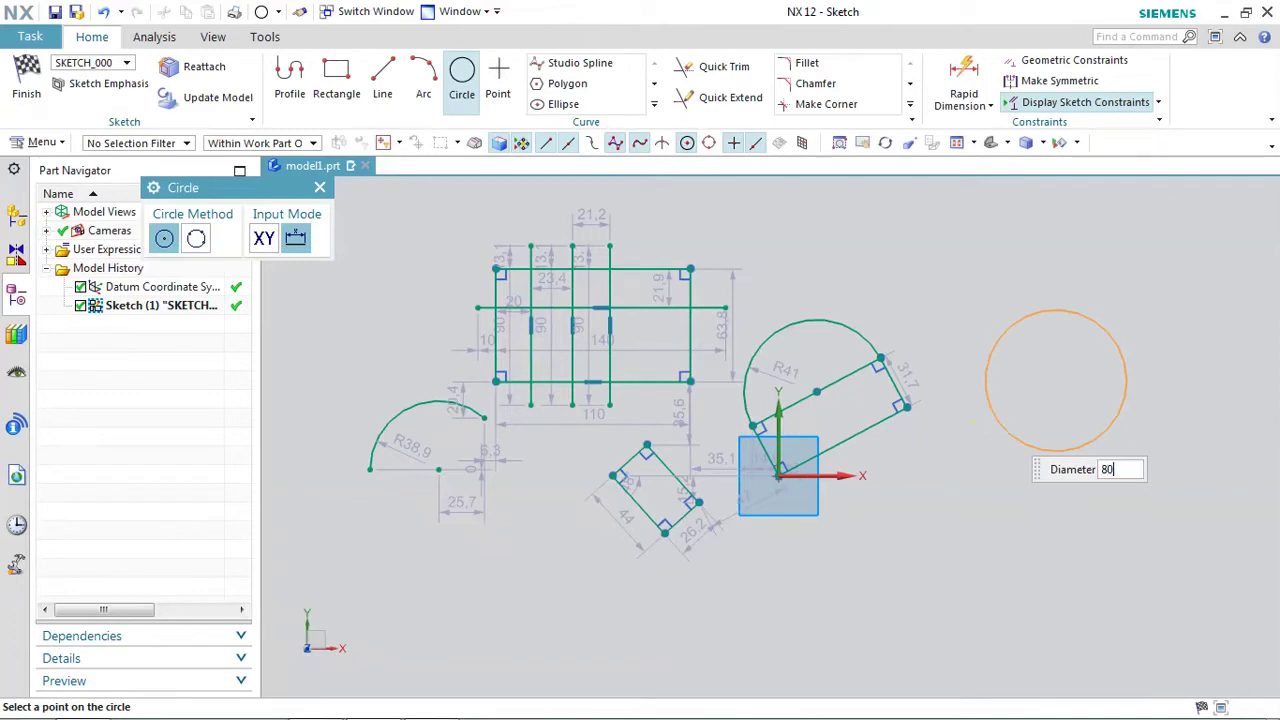
click(1000, 424)
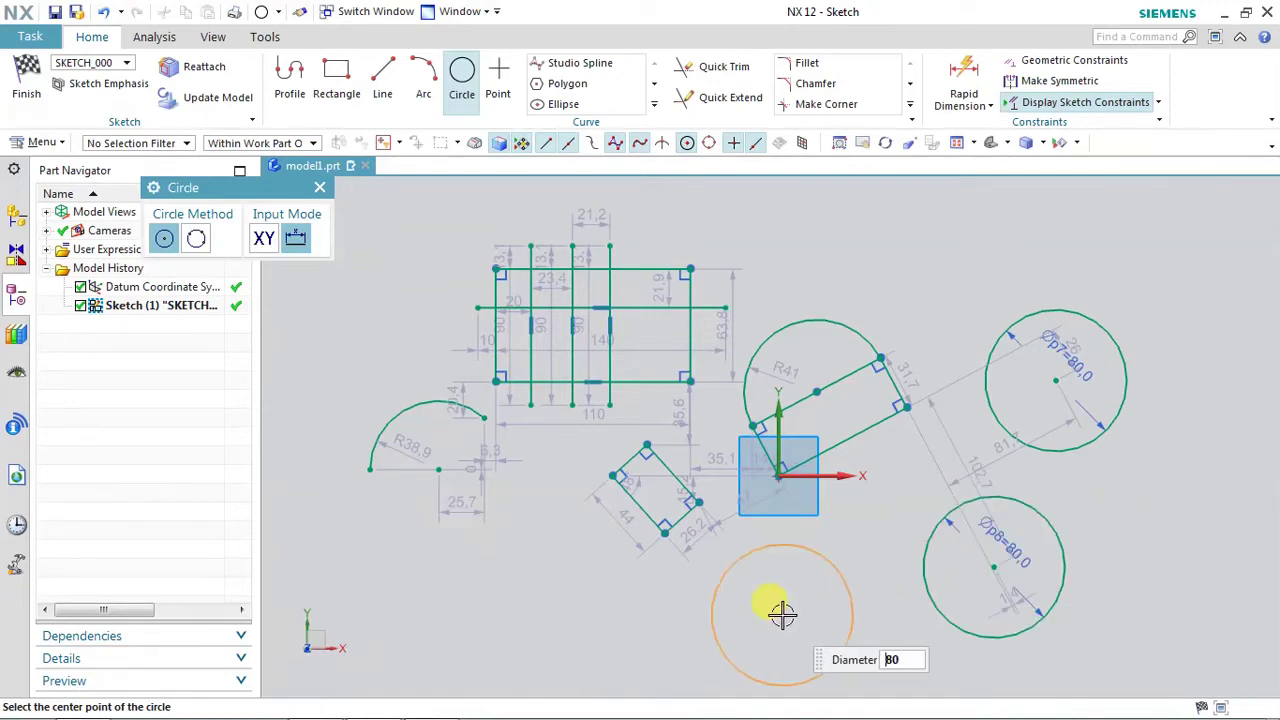
click(580, 603)
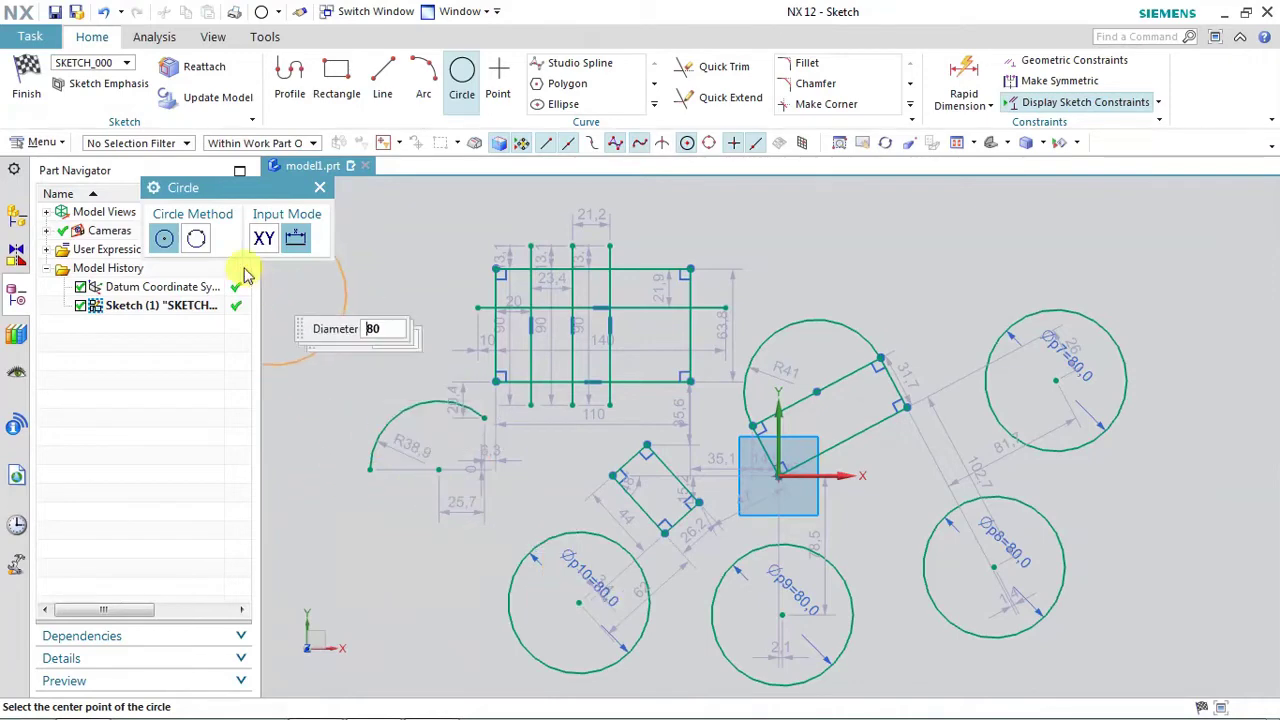
Add a diameter-50 circle through a line's top end and the rectangle's top-right corner.
click(197, 241)
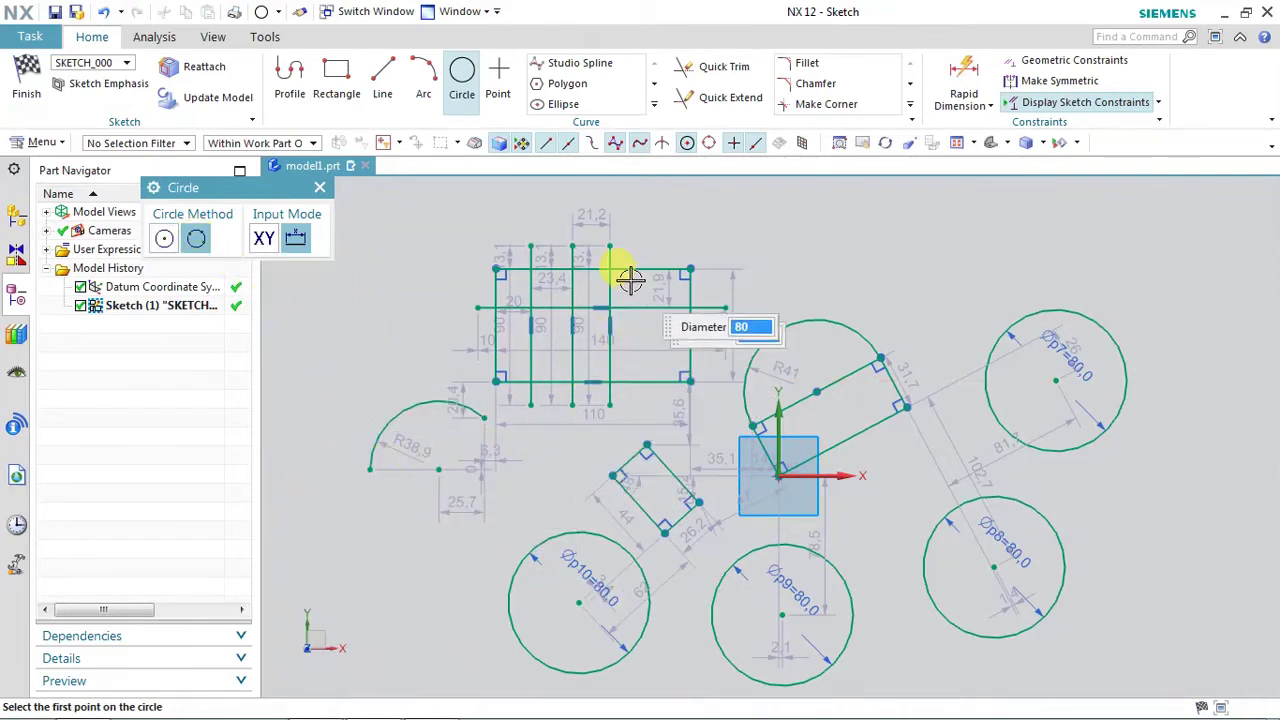
scroll(623, 277, up, 2)
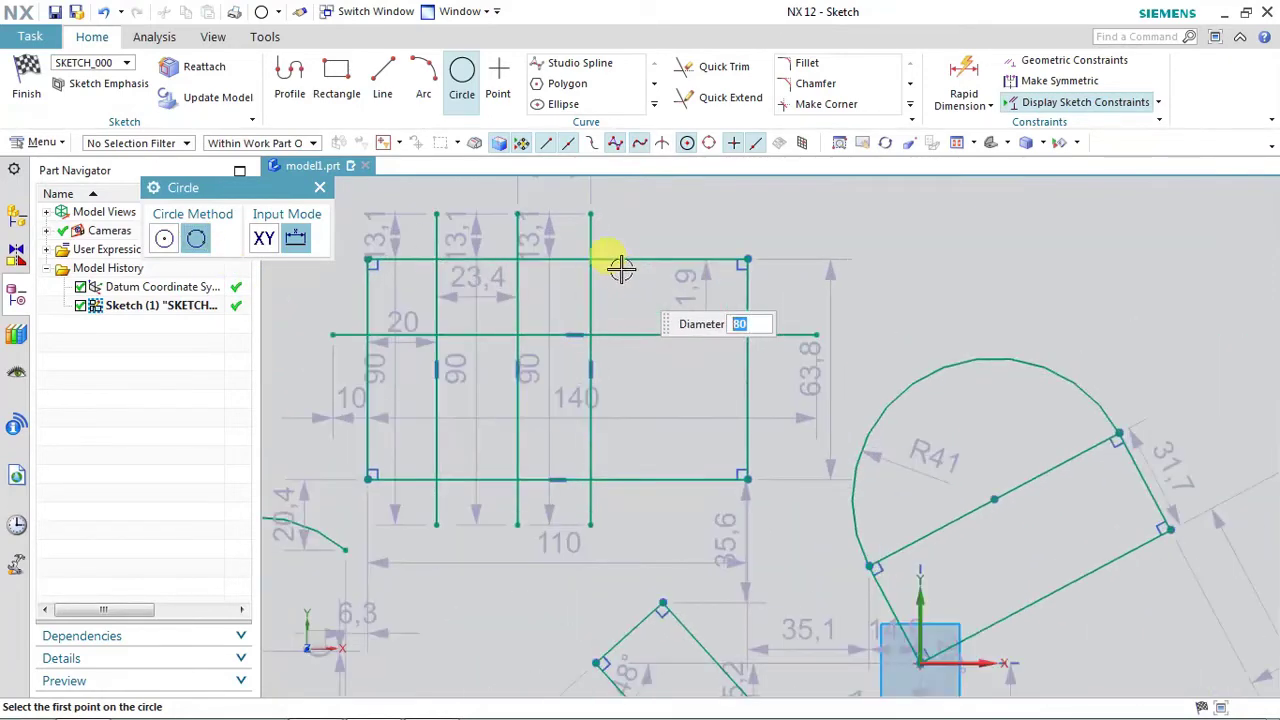
click(590, 214)
click(747, 257)
text(50)
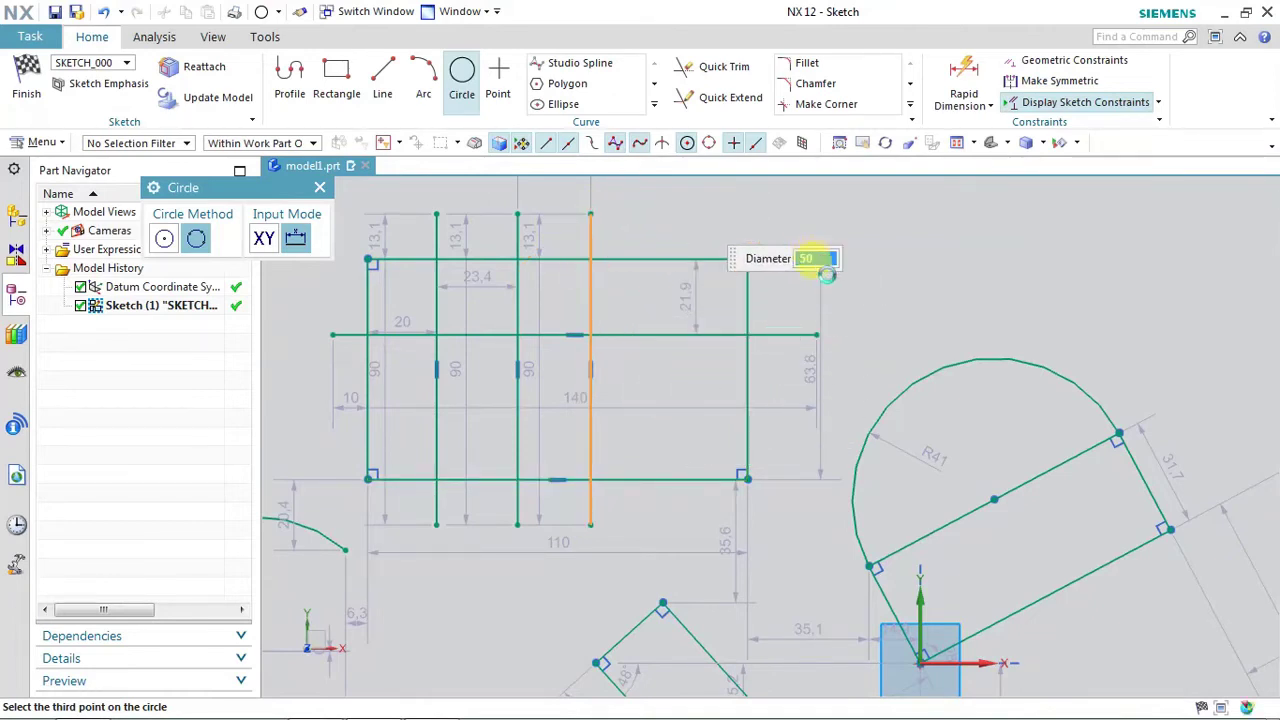
key(Return)
scroll(836, 374, up, 2)
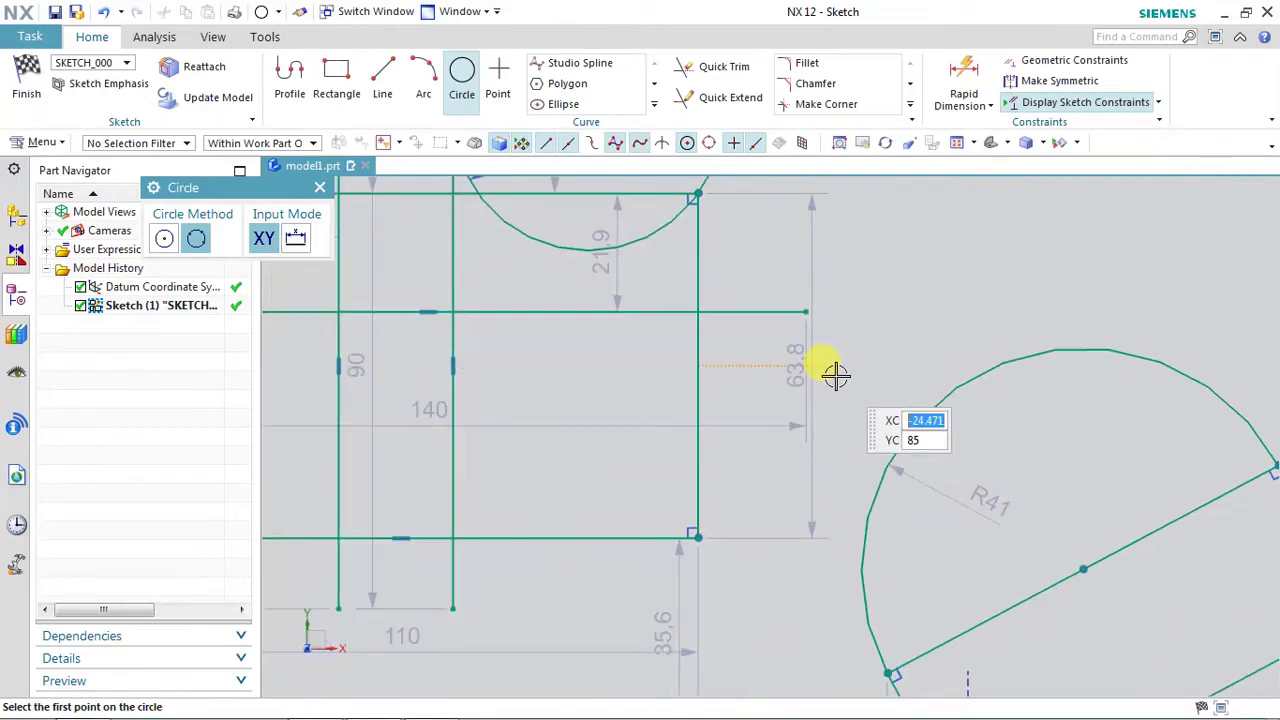
scroll(832, 376, down, 2)
scroll(843, 354, down, 1)
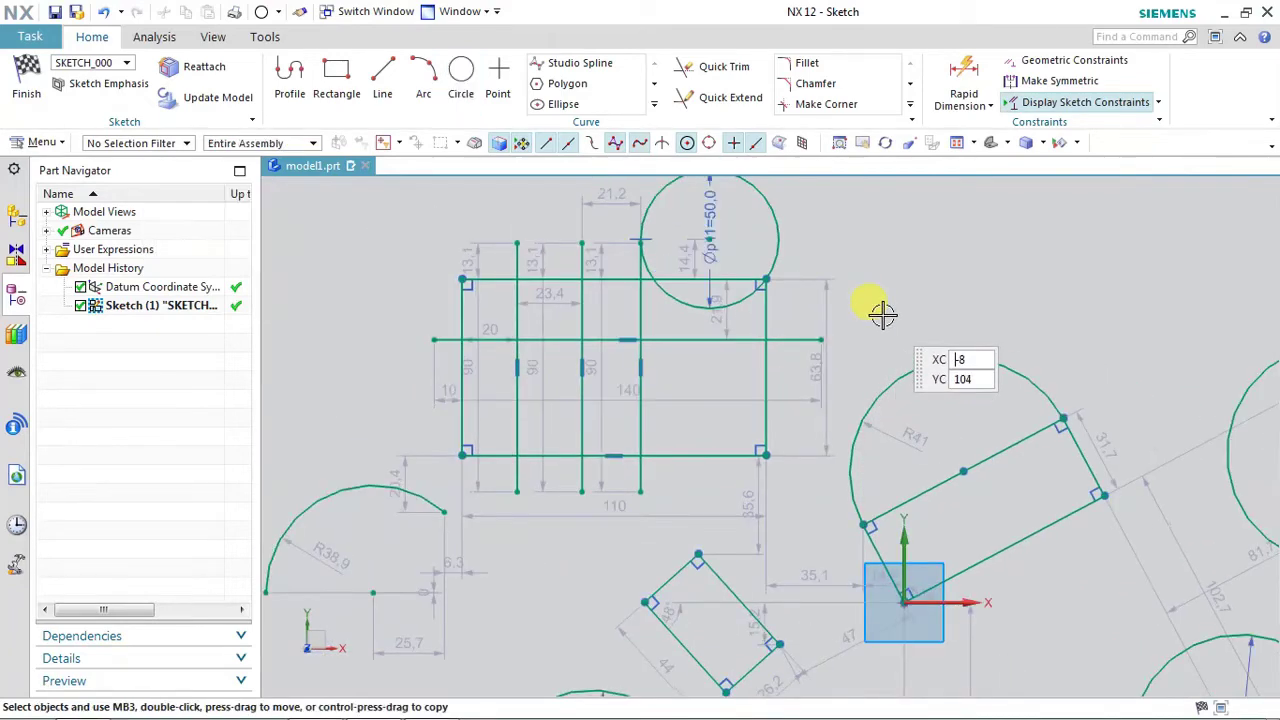
Place a sketch point at the left of the drawing.
key(Escape)
scroll(882, 313, down, 1)
scroll(860, 318, down, 1)
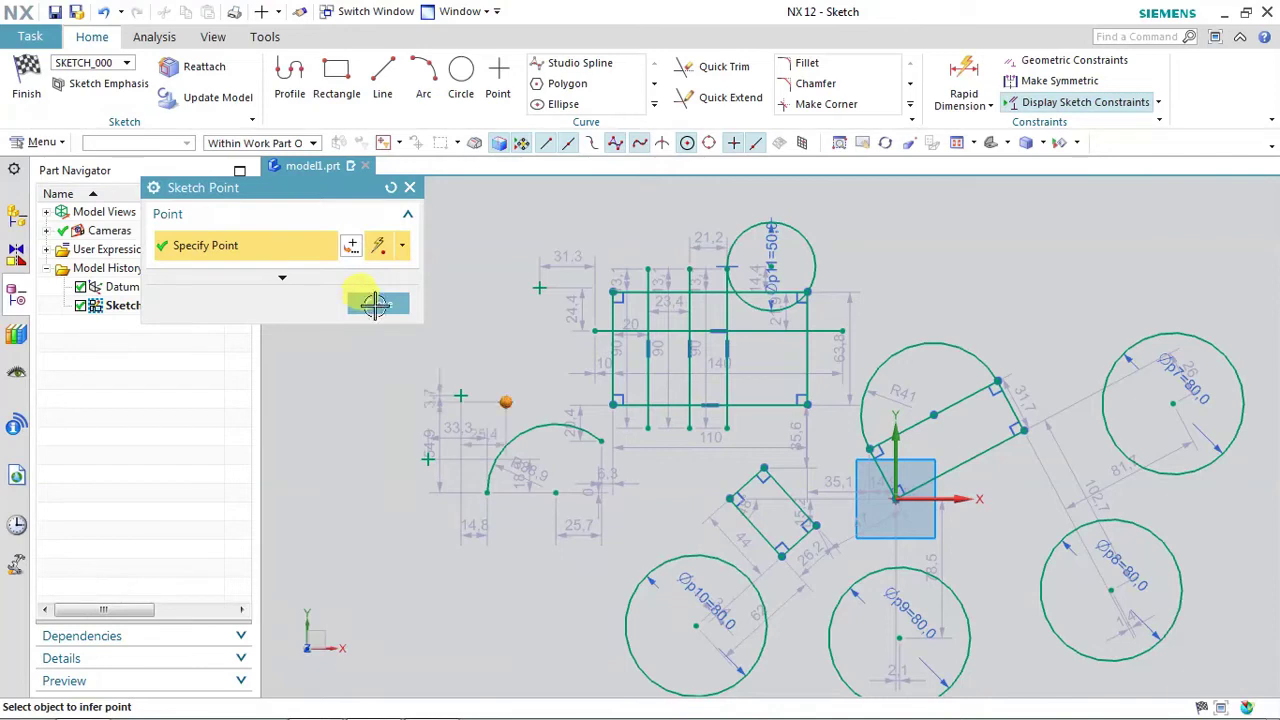
click(377, 304)
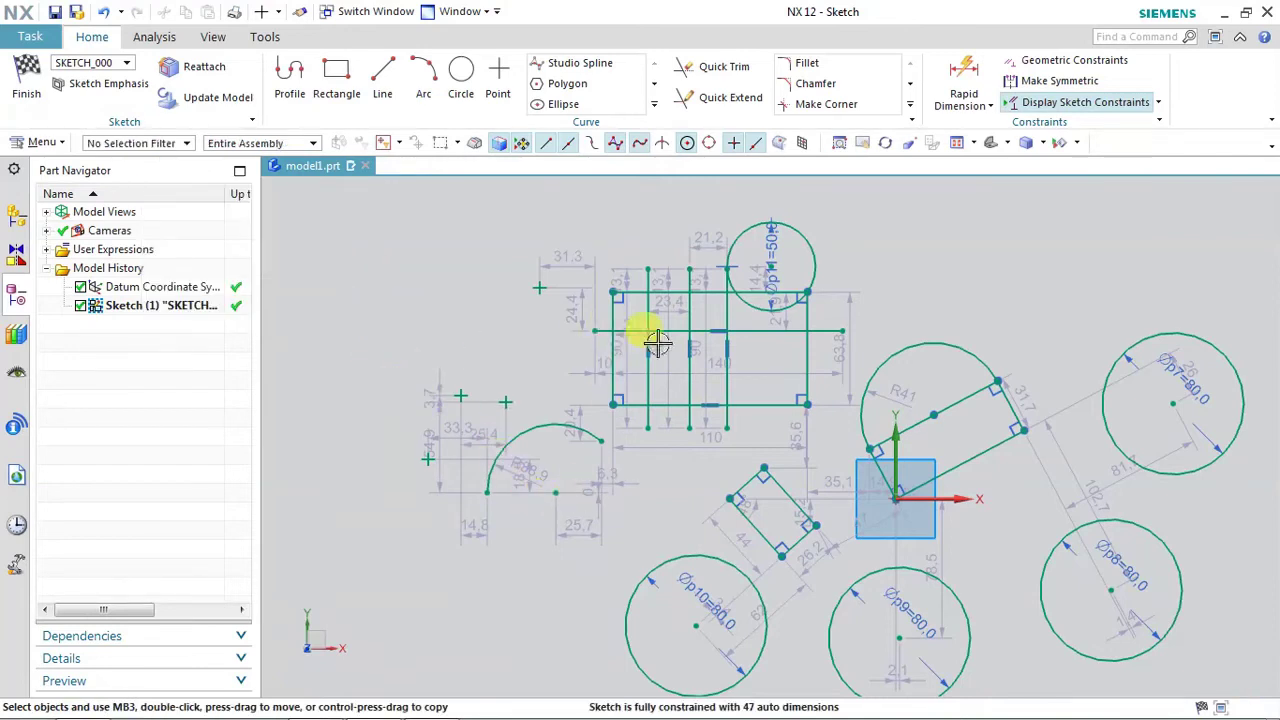
shift+middle_drag(968, 263, 926, 247)
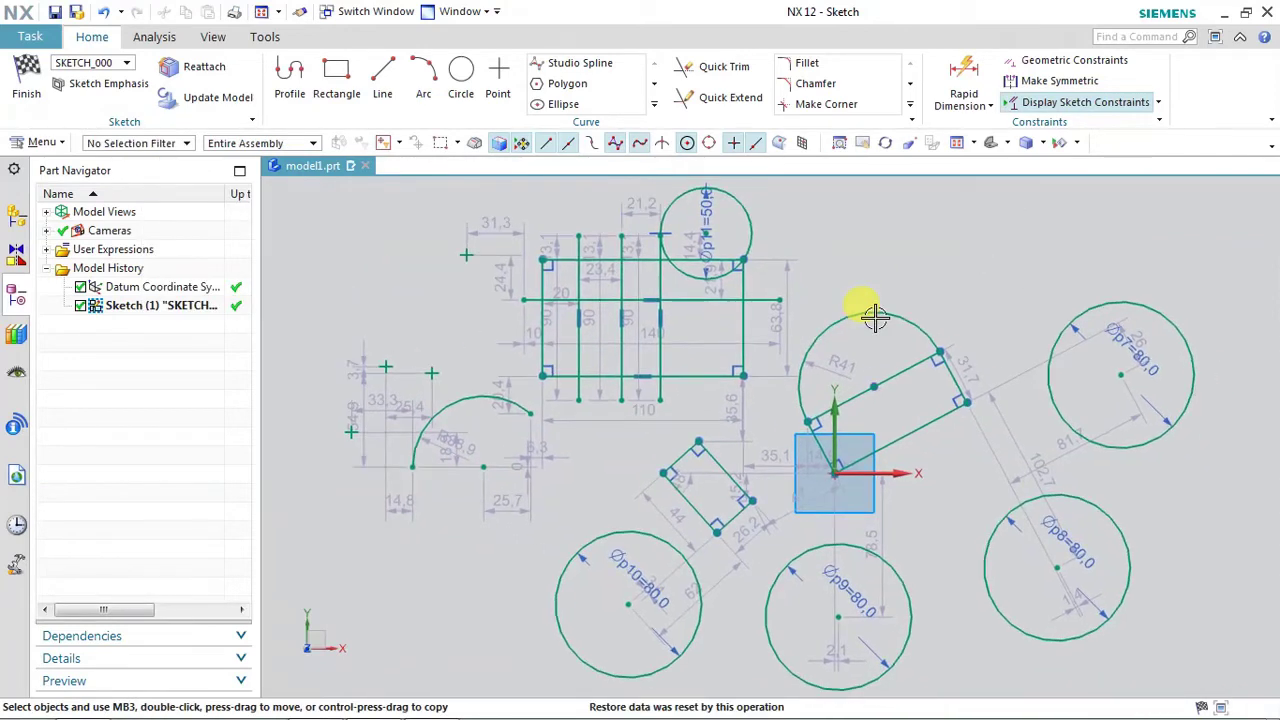
Hide and reshow the sketch auto dimensions, then box-select nearly all geometry.
click(1160, 103)
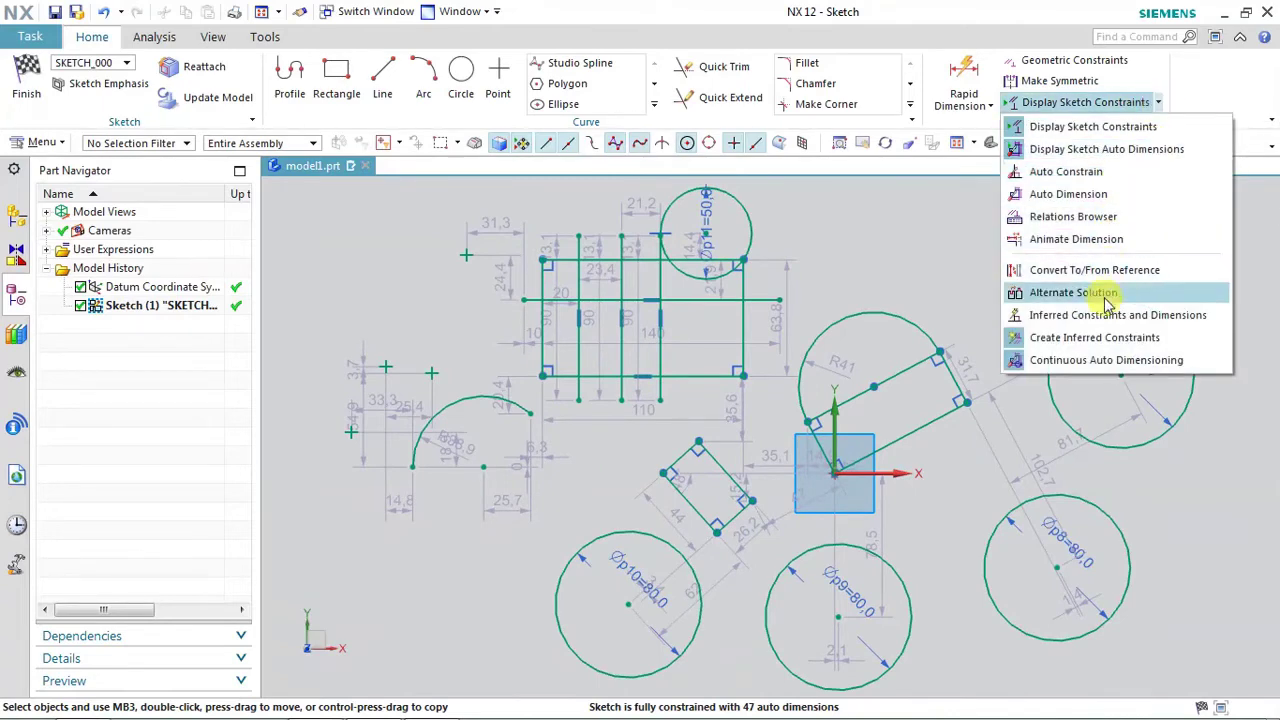
click(1066, 150)
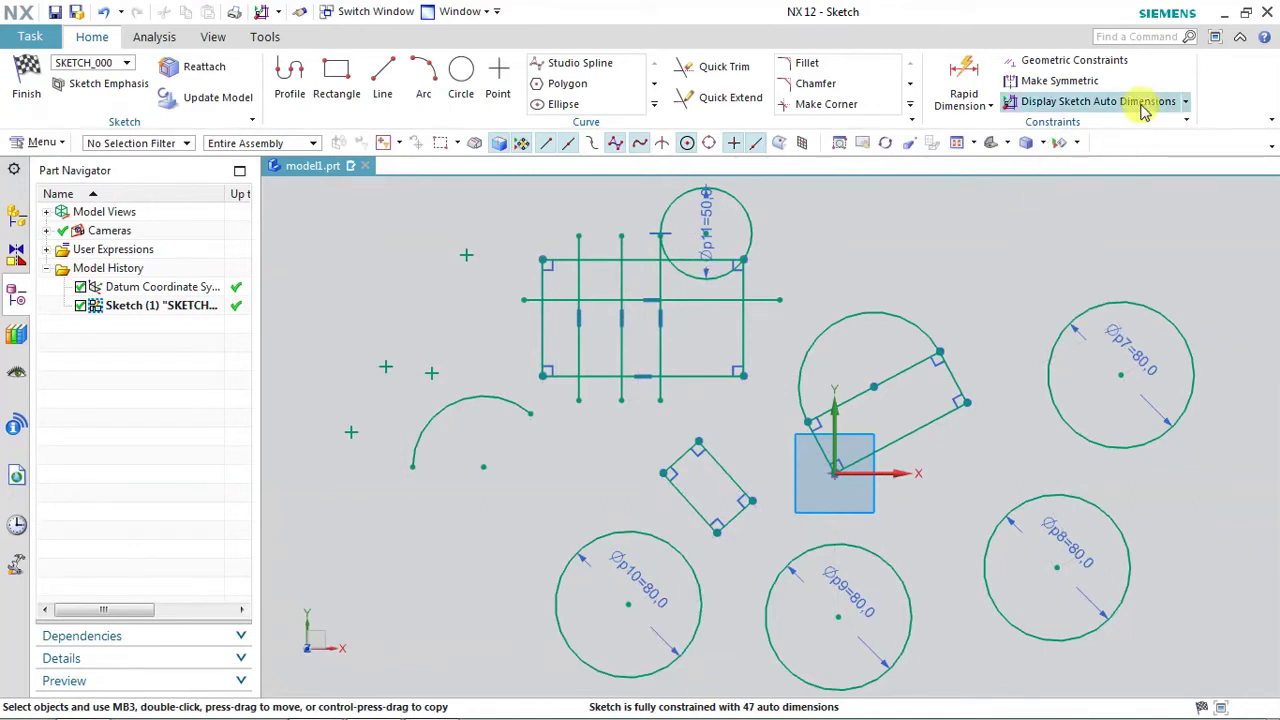
click(1185, 102)
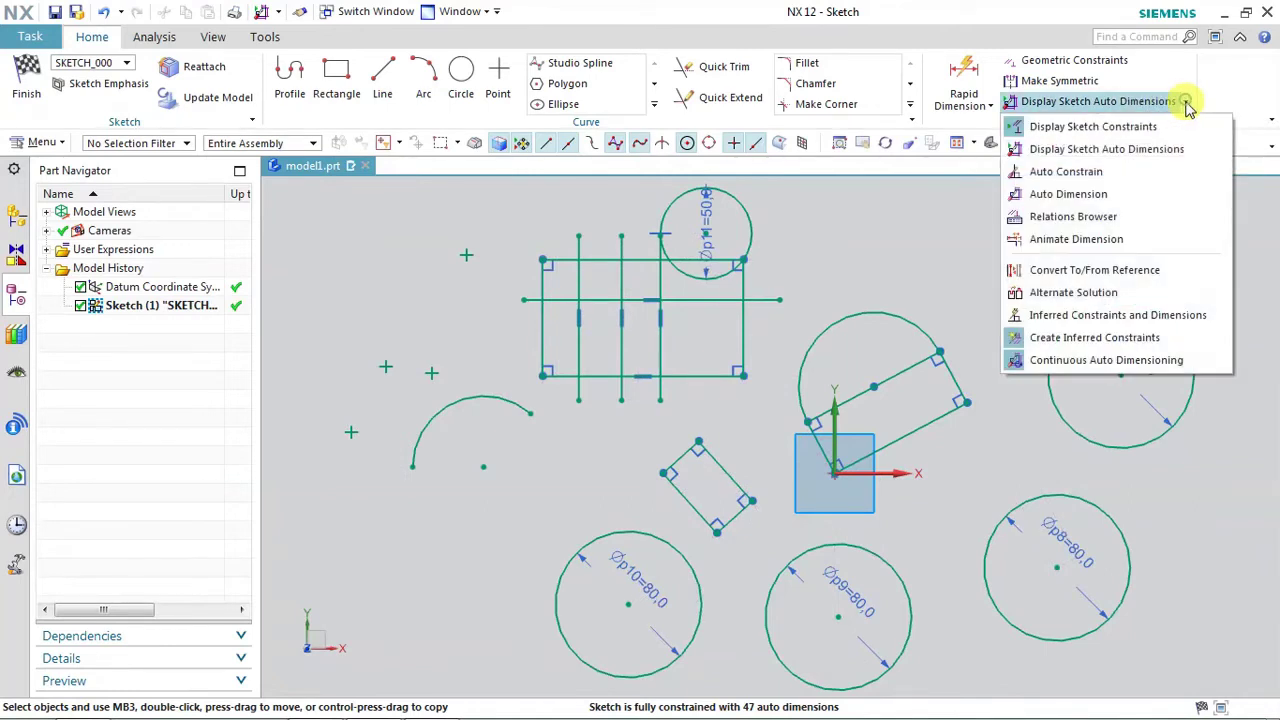
click(1141, 152)
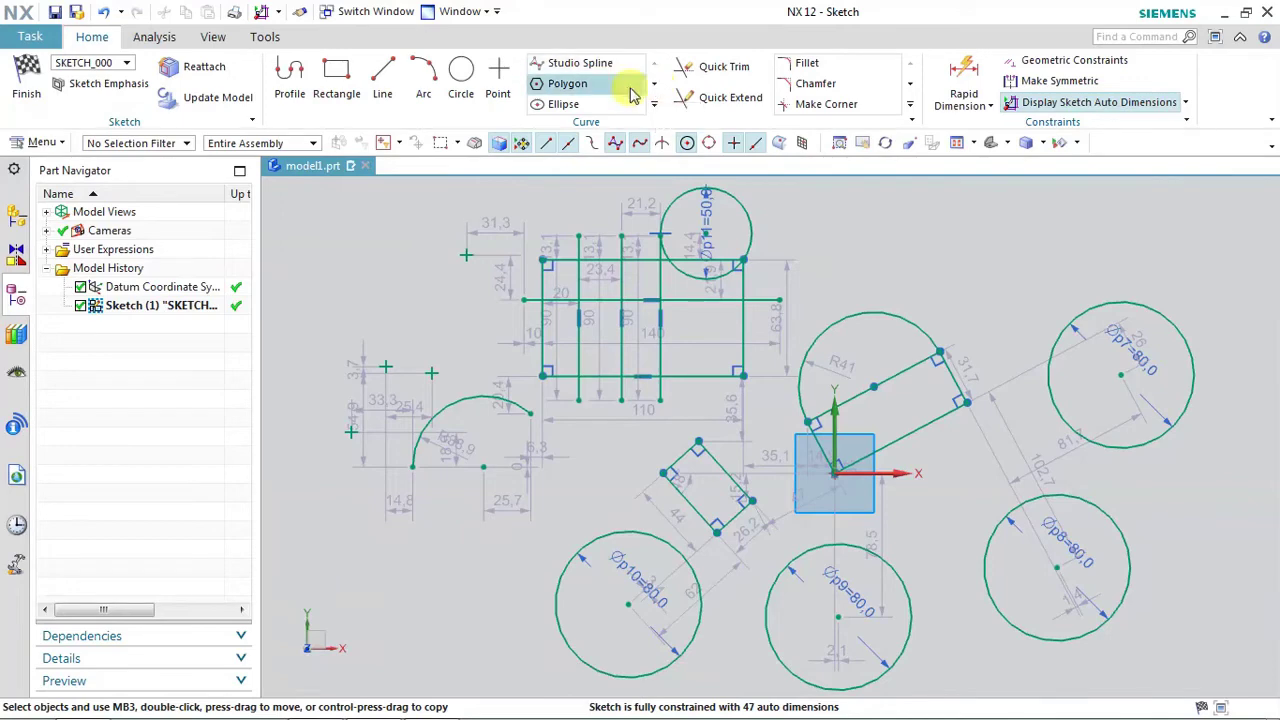
scroll(851, 260, down, 1)
scroll(851, 260, down, 1)
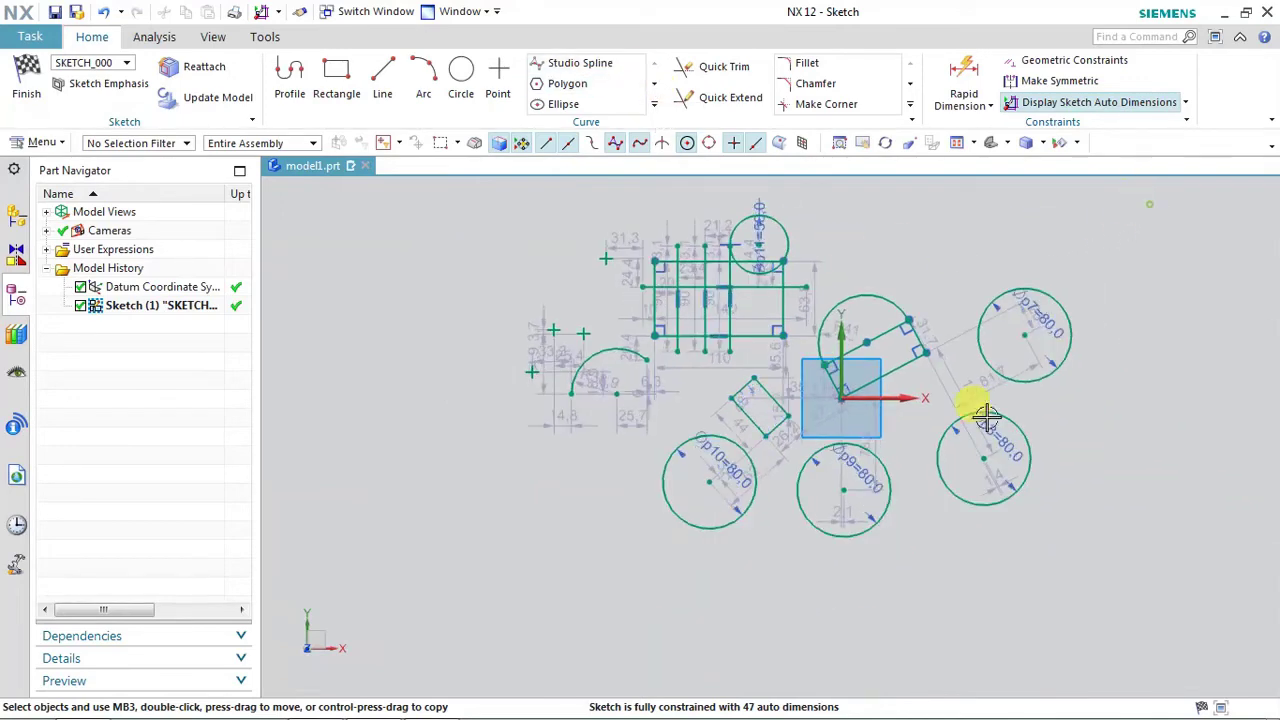
drag(1152, 202, 544, 564)
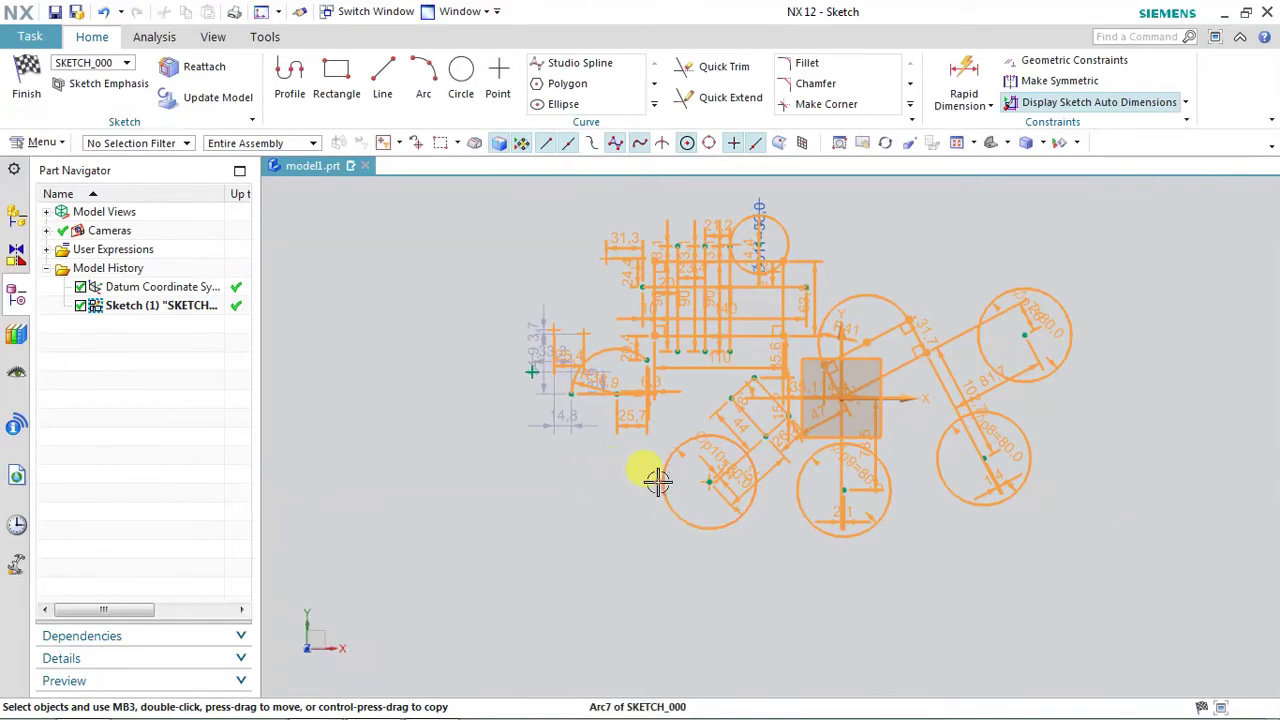
Delete the right-hand circles, the lower Ø80 circle and the top horizontal line.
right_click(657, 480)
right_click(624, 476)
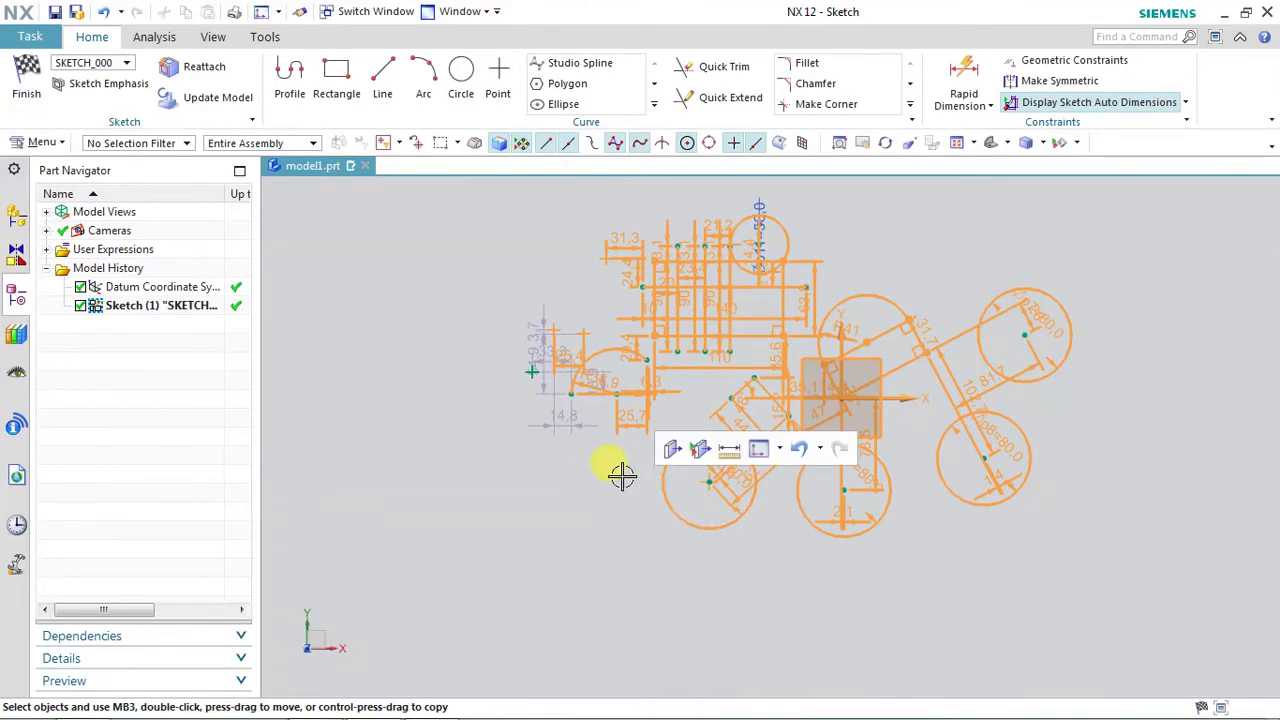
click(624, 474)
drag(803, 200, 471, 577)
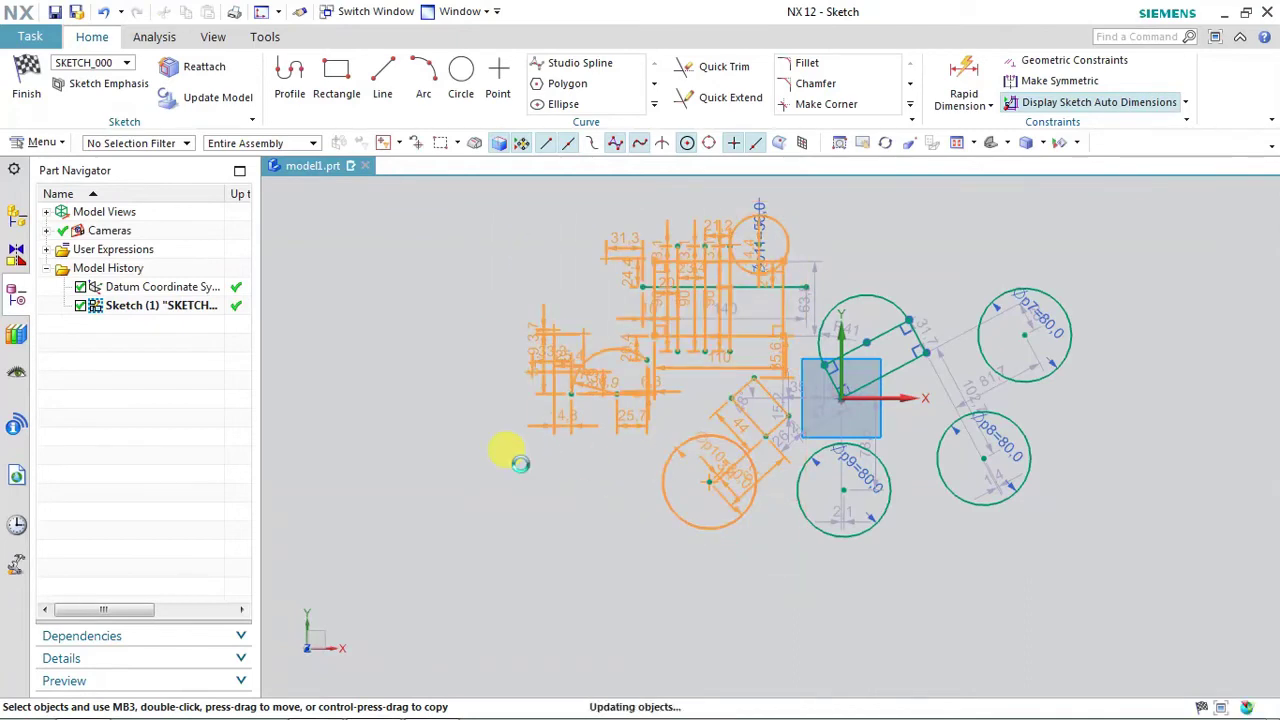
drag(1102, 235, 937, 480)
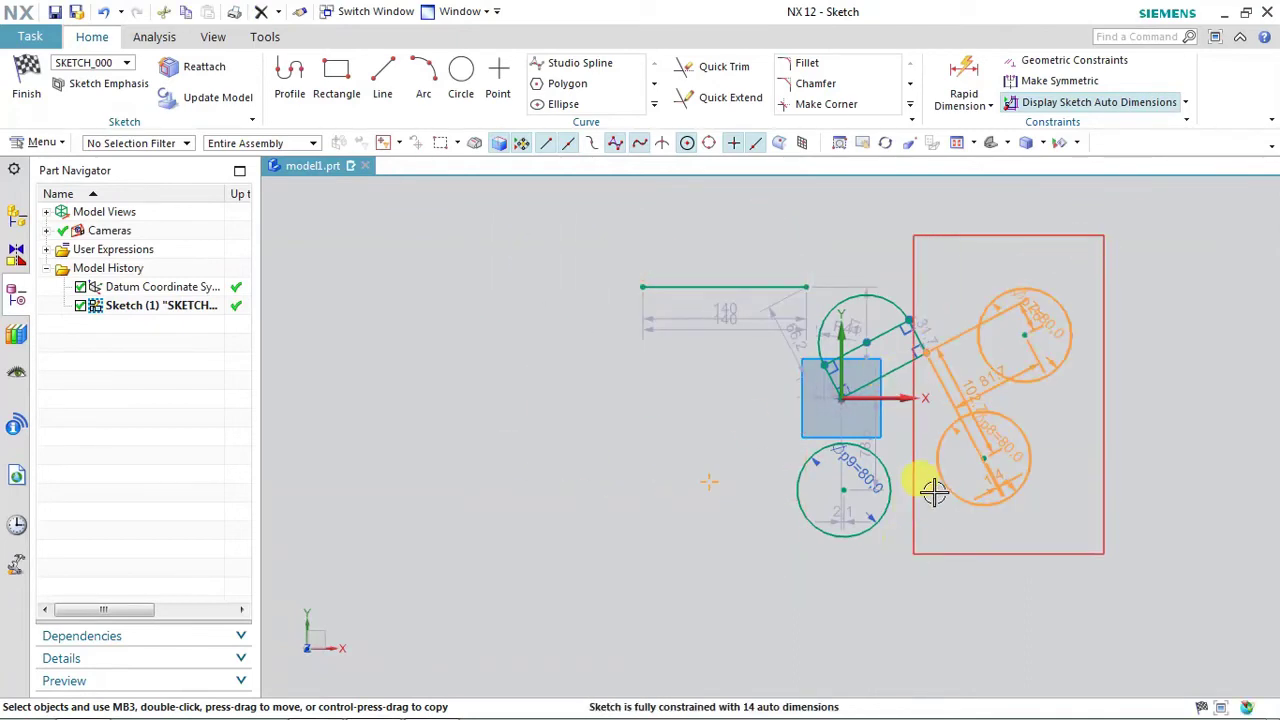
click(905, 480)
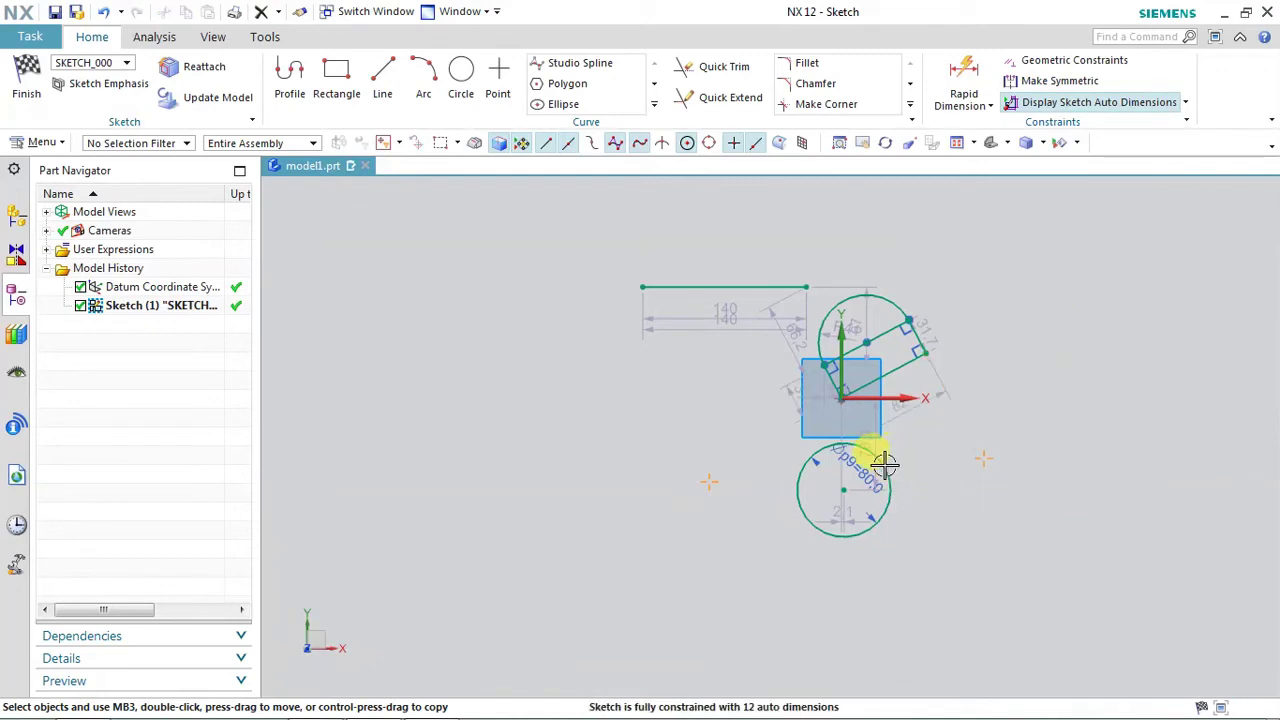
click(771, 463)
key(Delete)
click(762, 287)
key(Delete)
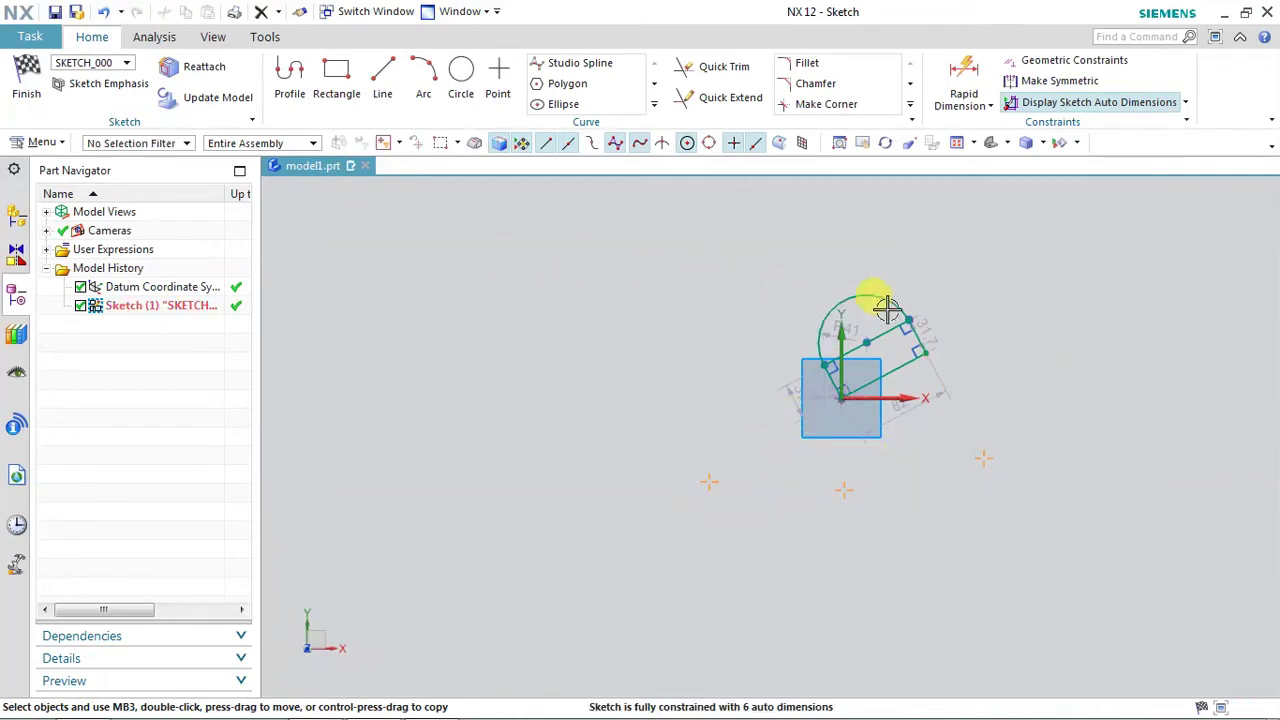
Delete the R41 arc and all remaining lines and dimensions, then recentre the empty view.
scroll(890, 302, up, 3)
click(888, 302)
key(Delete)
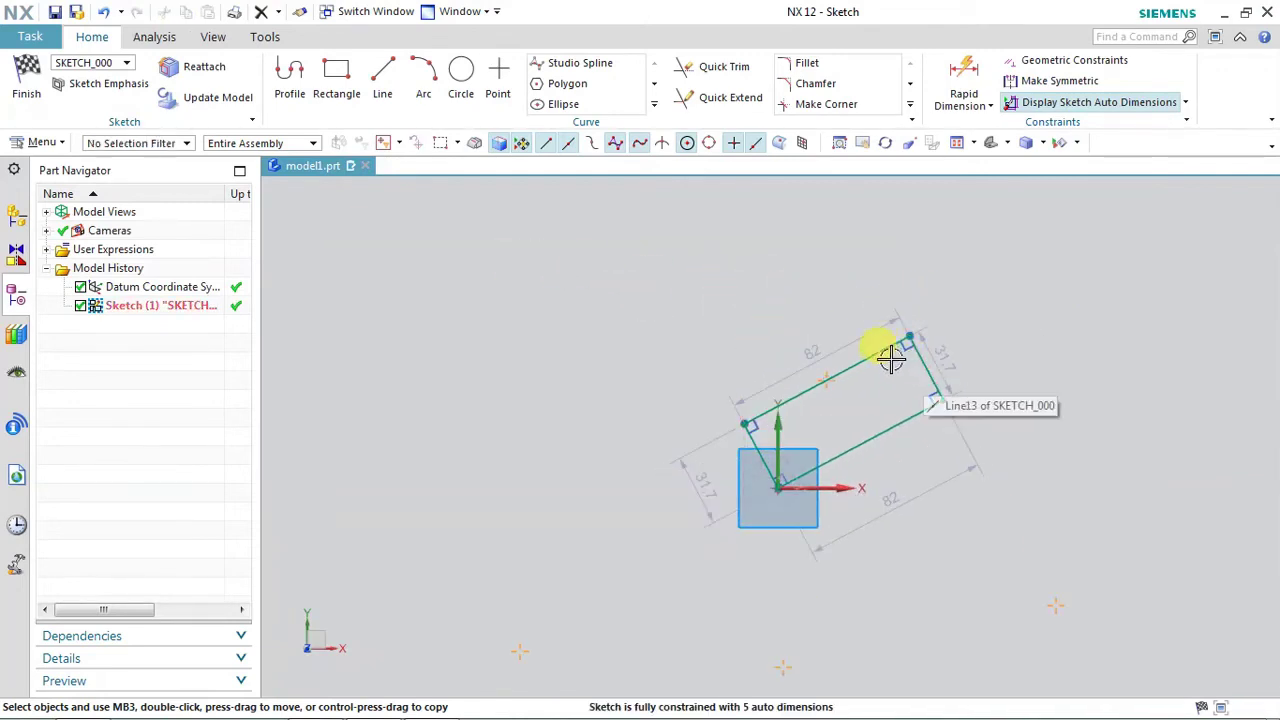
click(820, 378)
key(Delete)
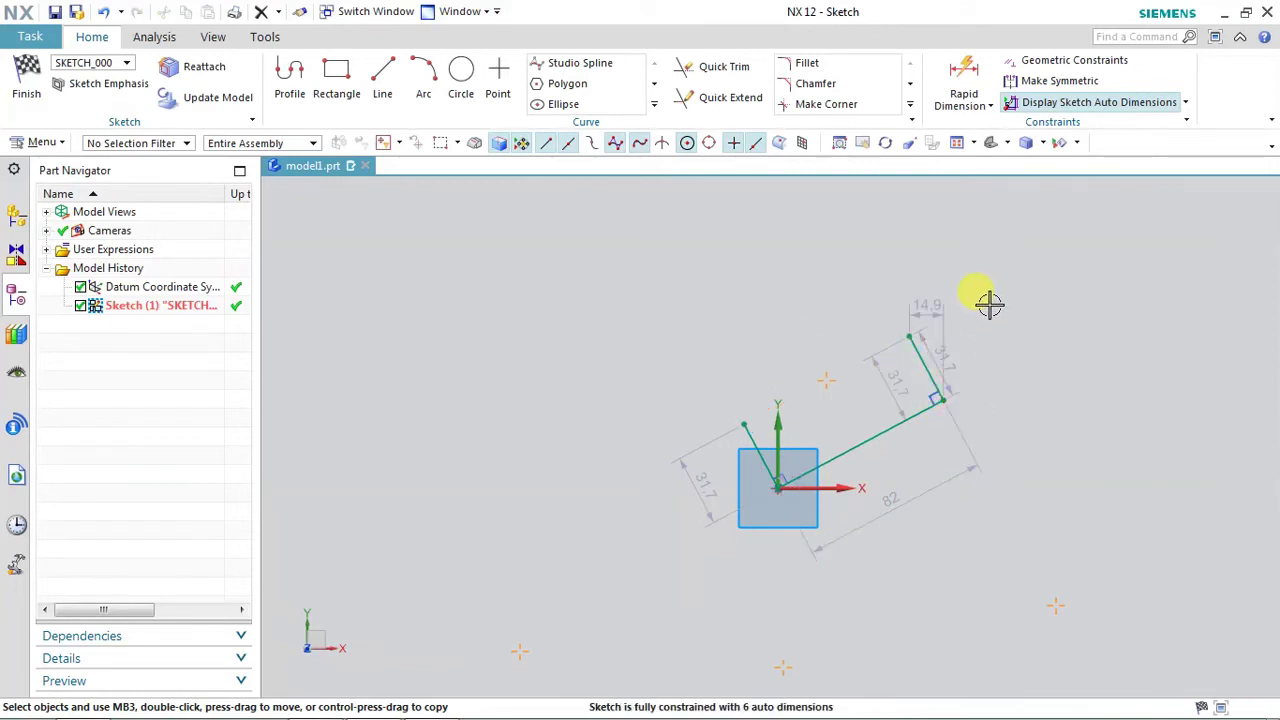
drag(944, 375, 878, 445)
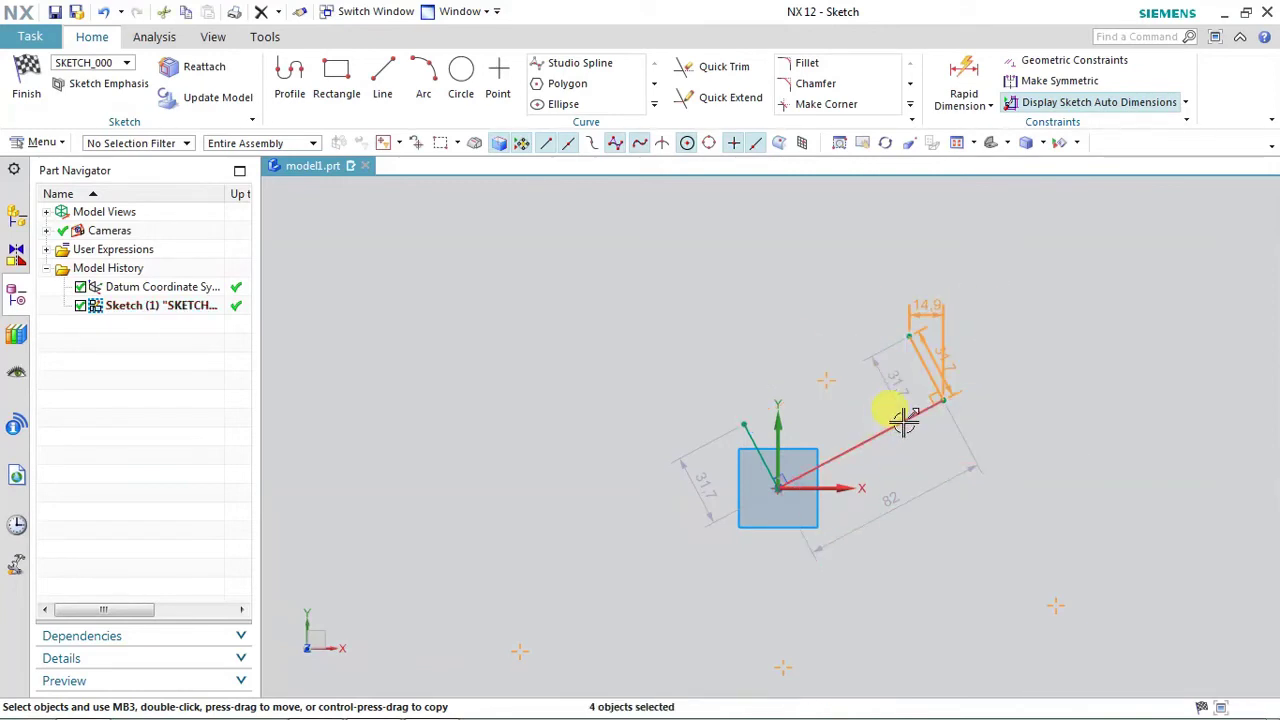
key(Delete)
click(913, 368)
key(Delete)
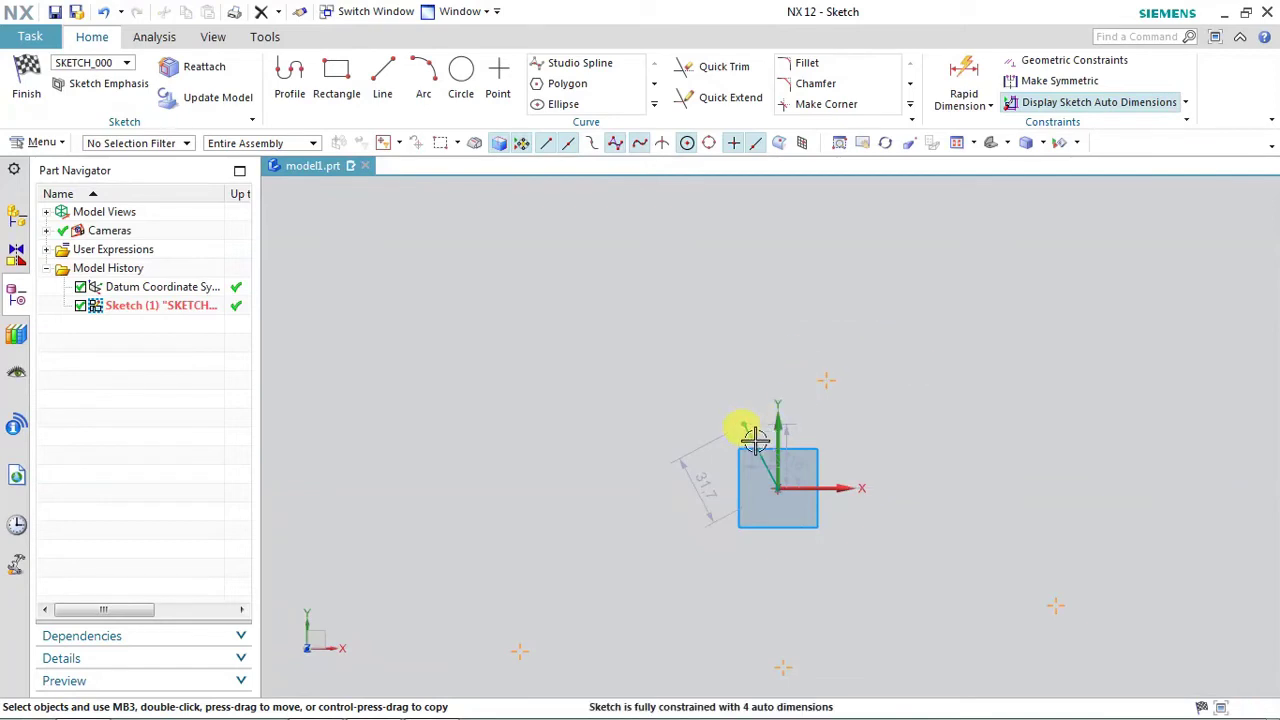
click(743, 432)
key(Delete)
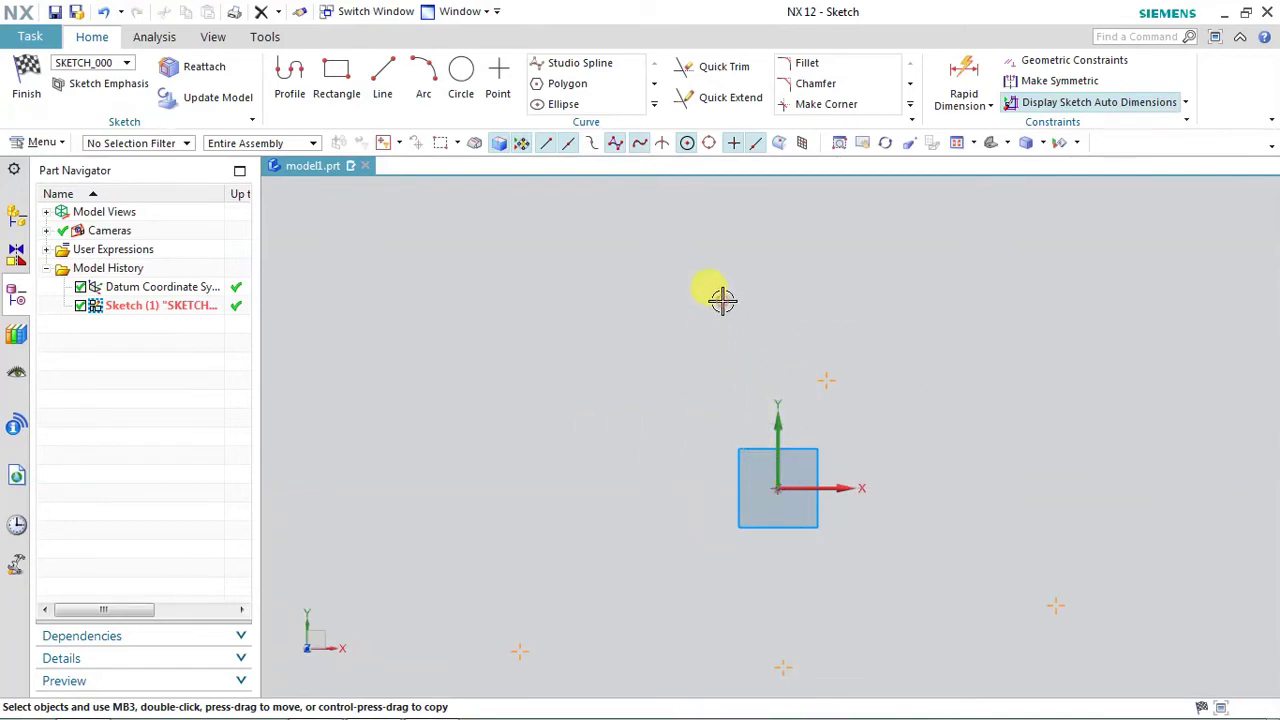
right_click(722, 300)
click(694, 334)
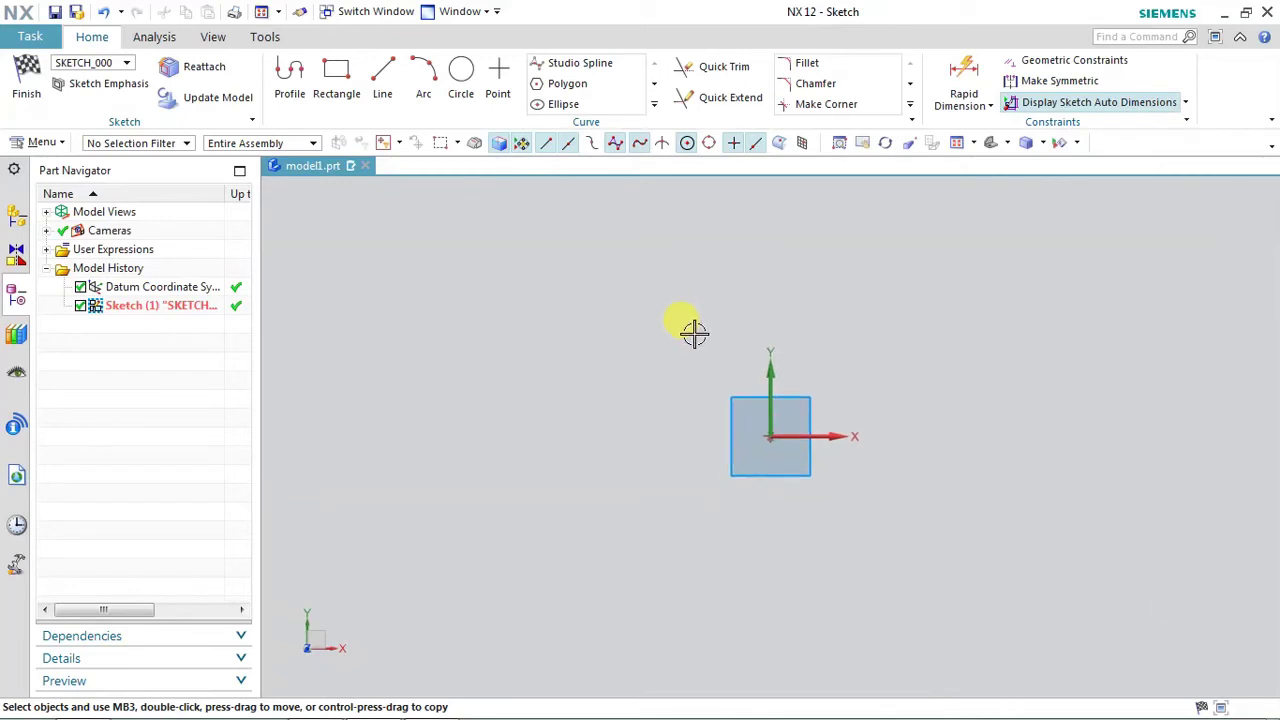
Draw a hexagon above-left of the origin and a seven-sided polygon on the right.
click(560, 85)
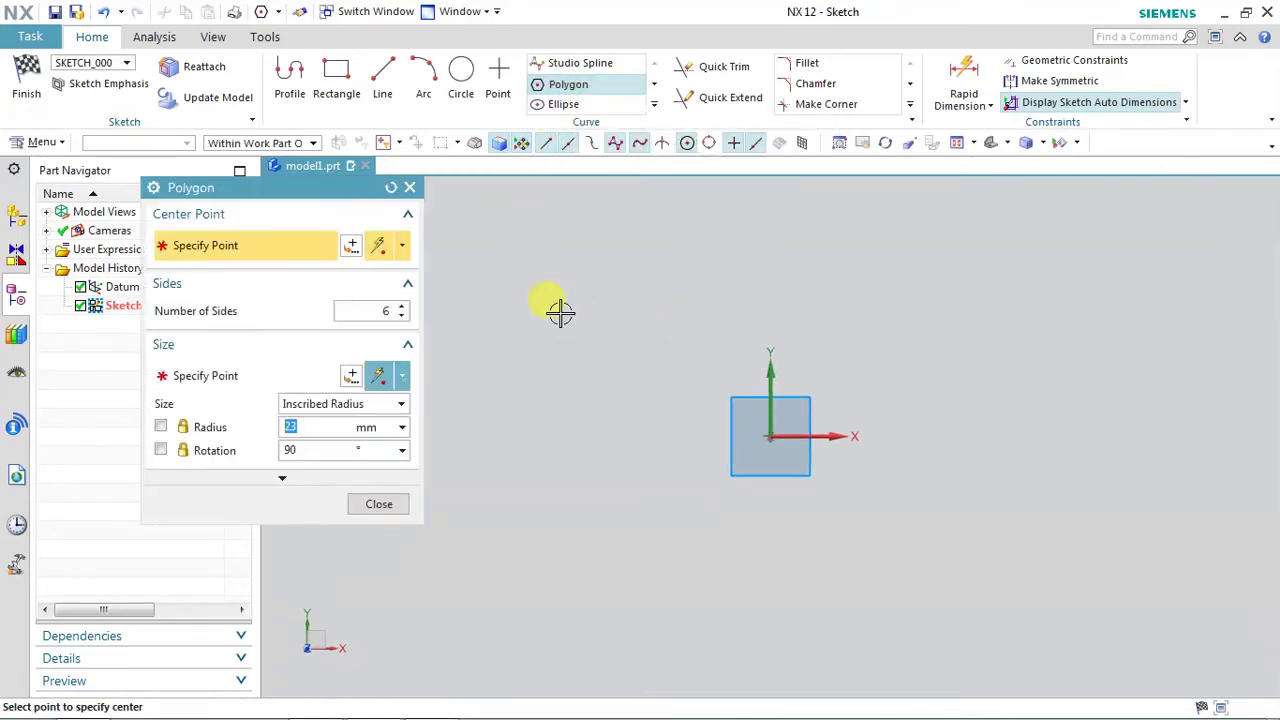
click(566, 303)
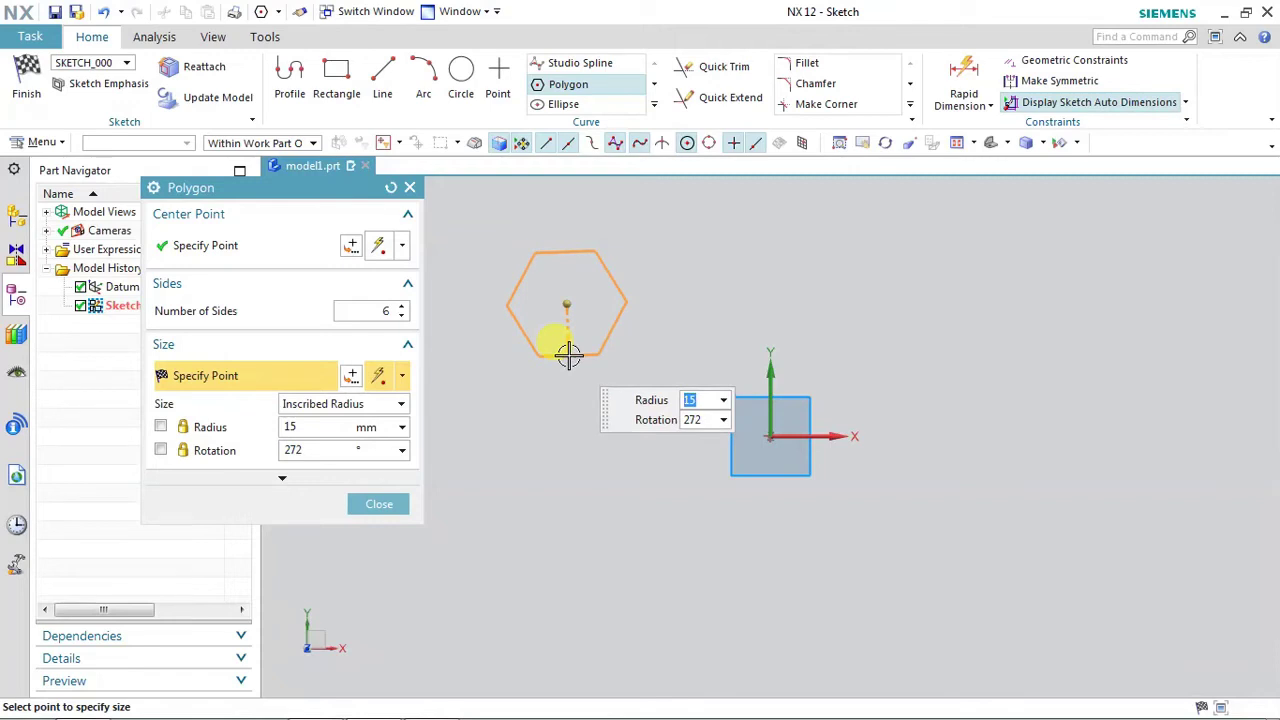
click(567, 355)
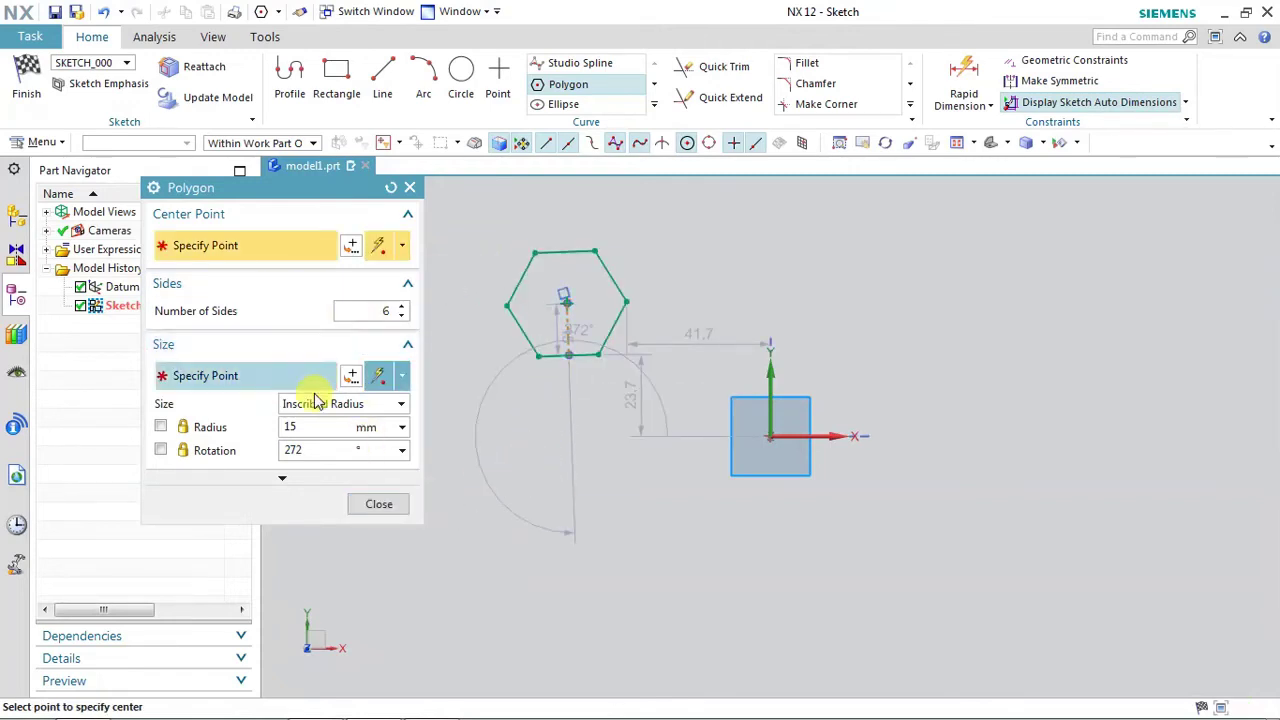
click(929, 299)
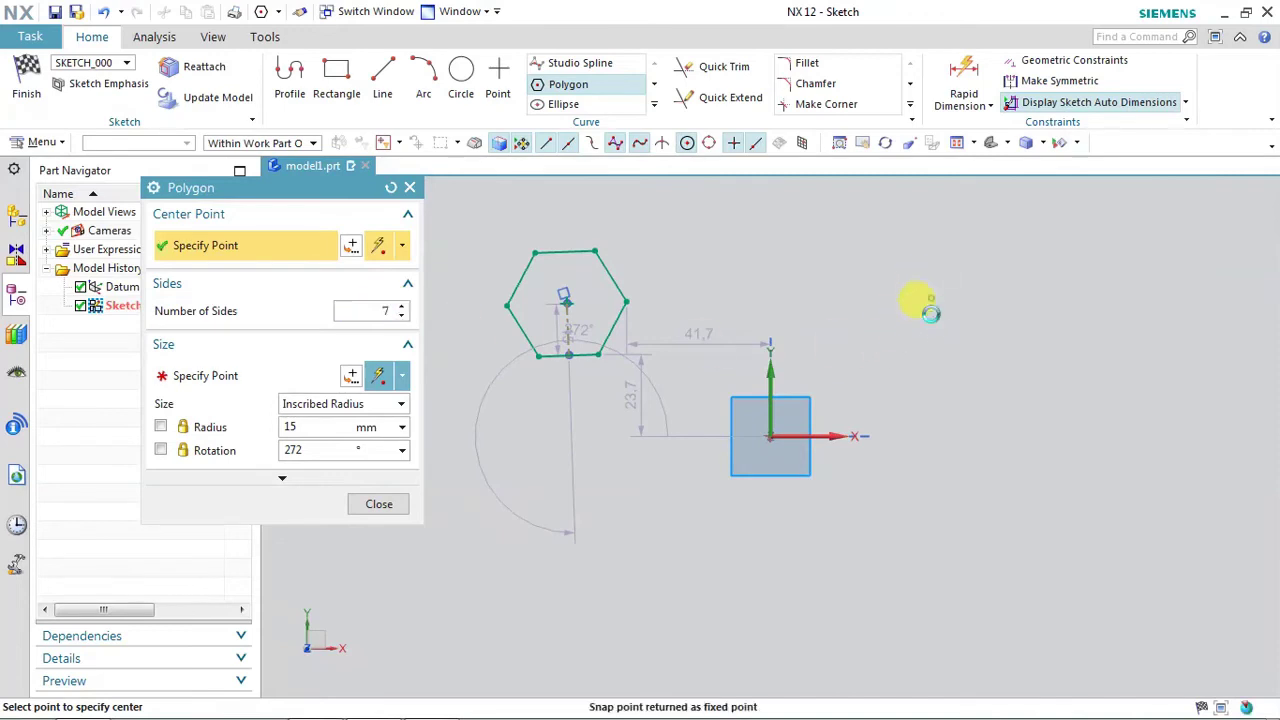
middle_click(689, 508)
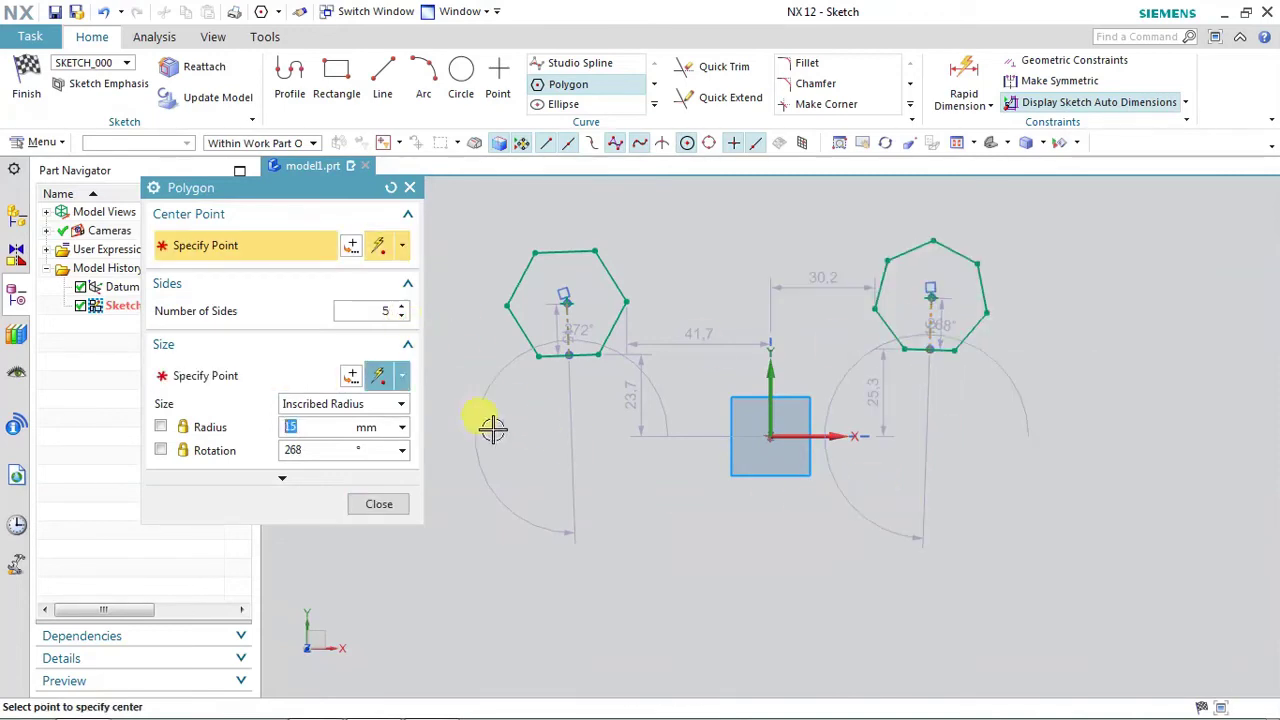
Place a pentagon below the left hexagon, keeping Inscribed Radius sizing, then close the Polygon tool.
click(560, 497)
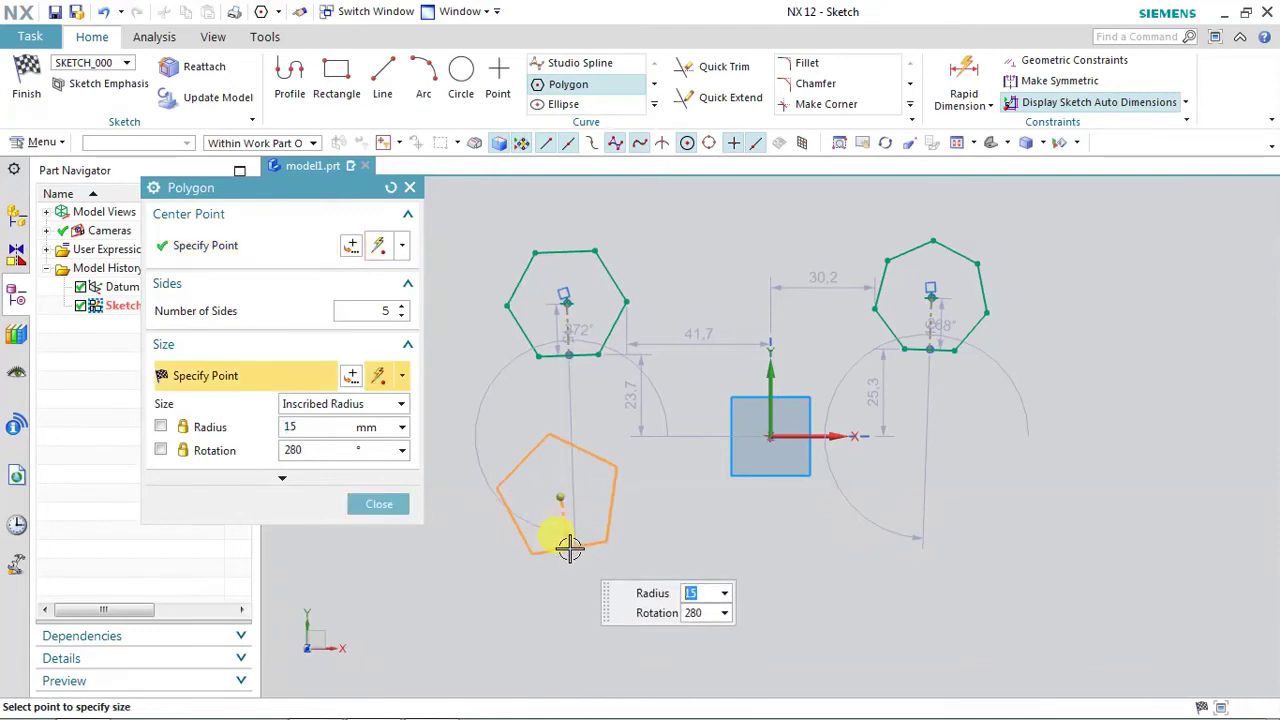
click(568, 547)
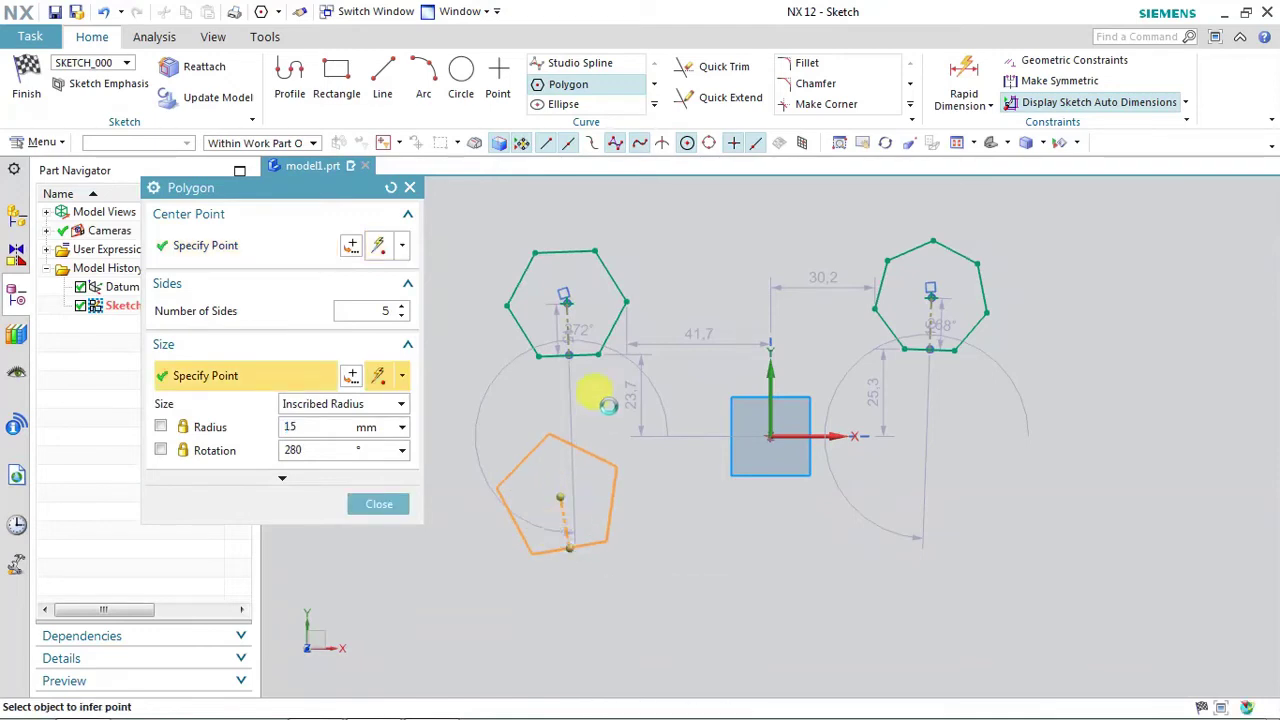
click(365, 405)
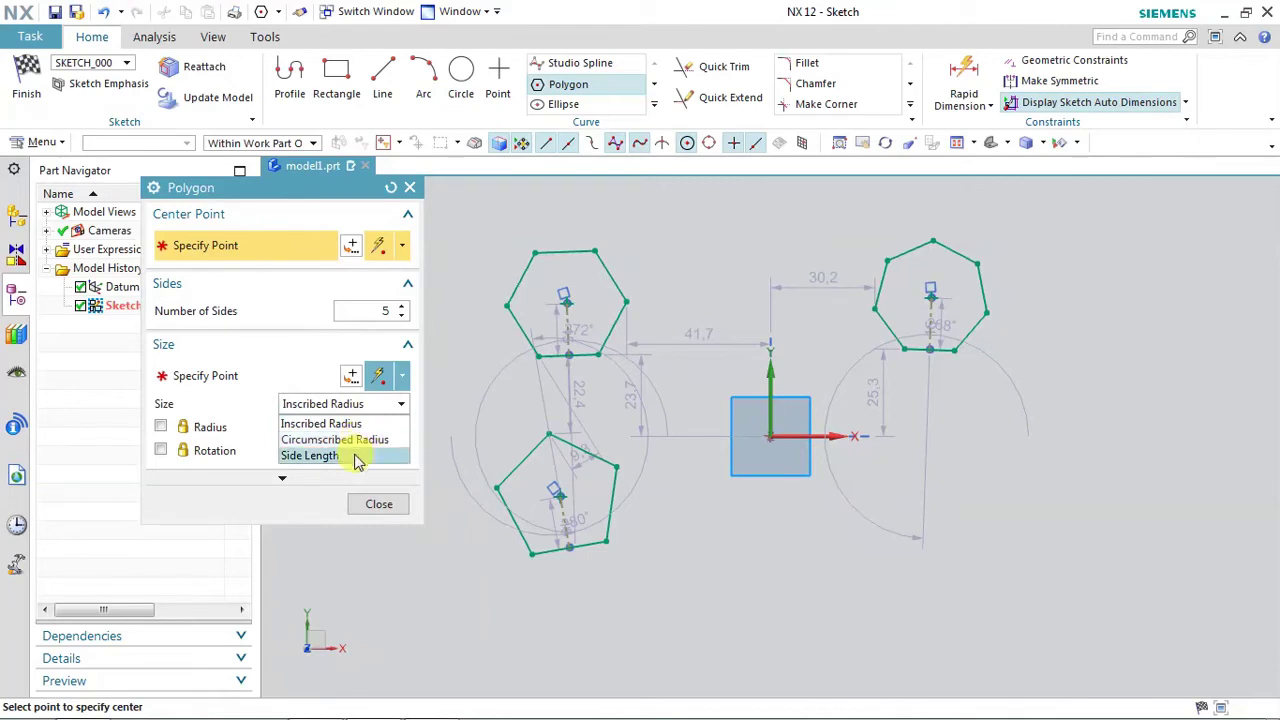
click(306, 371)
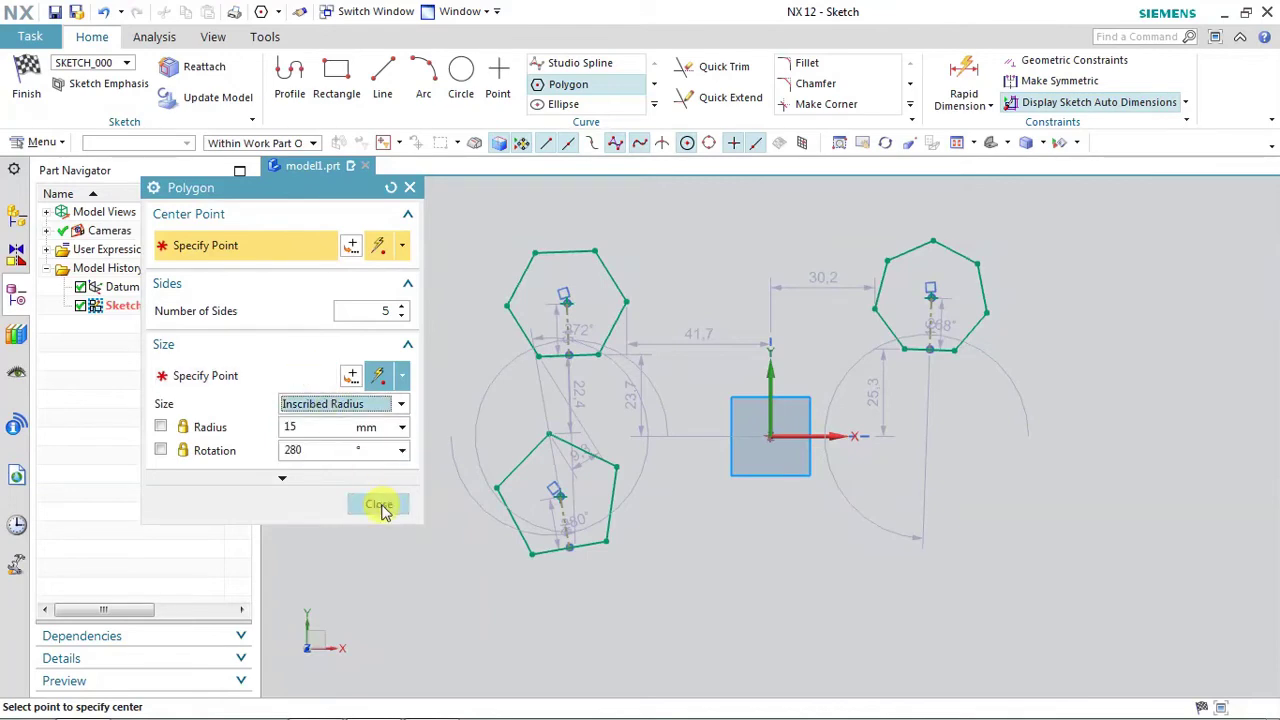
click(381, 506)
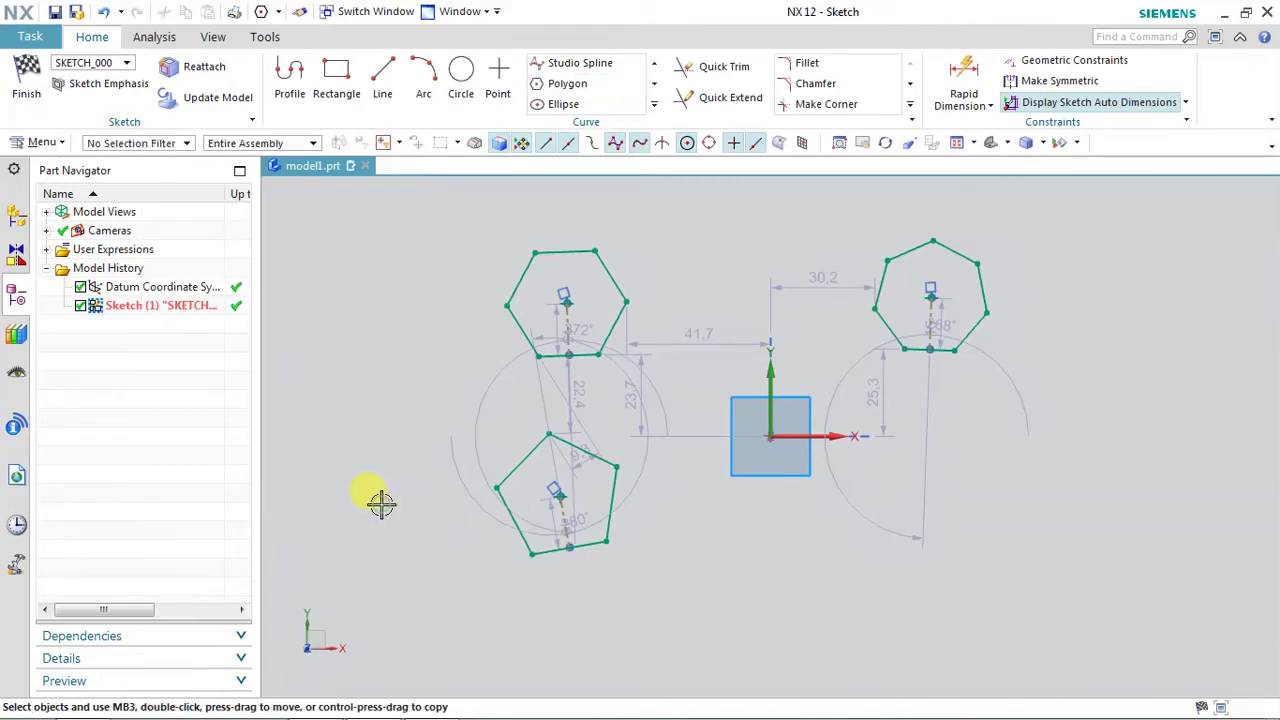
Create a 40 mm diameter circle below the origin using the centre-and-diameter method.
click(461, 75)
click(744, 558)
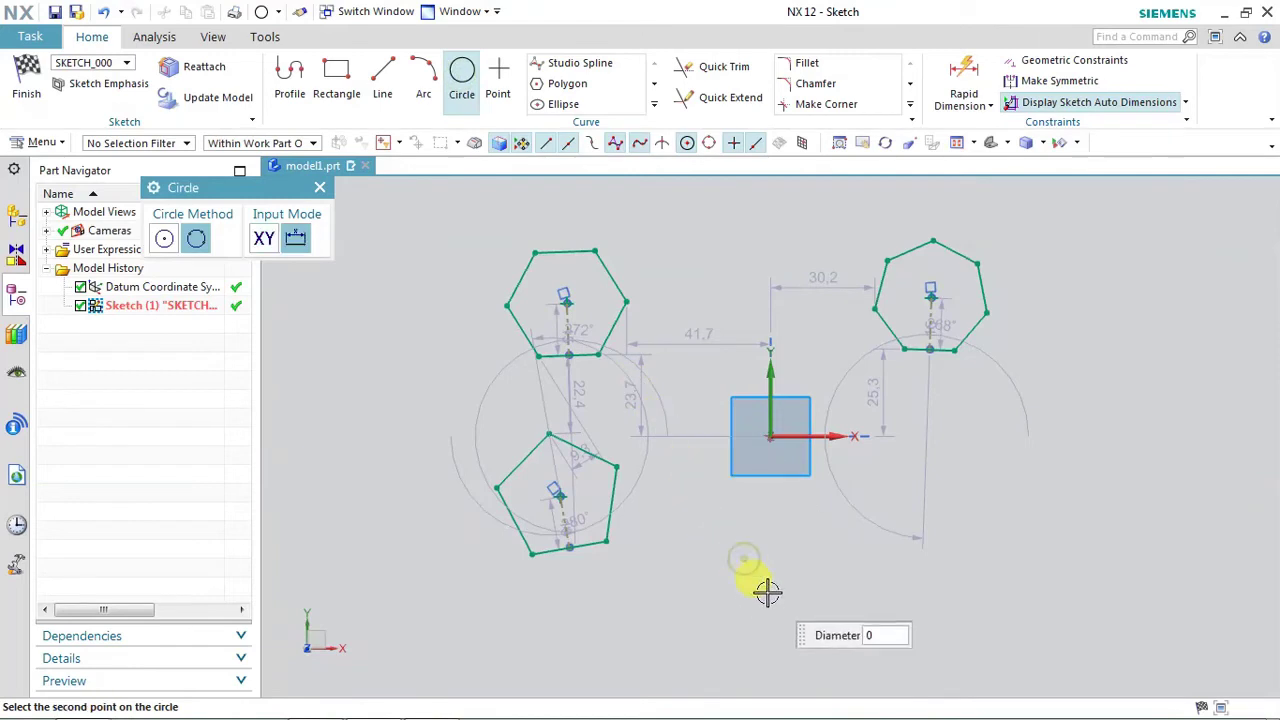
click(164, 238)
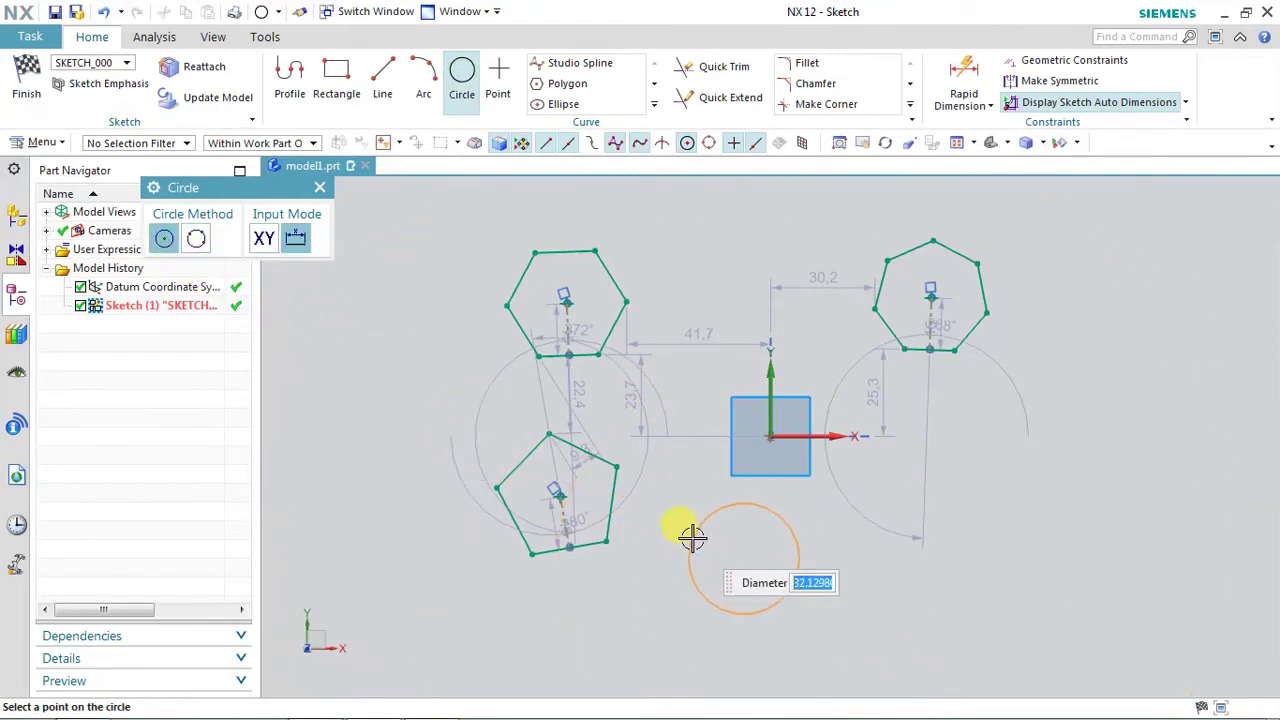
text(40)
key(Return)
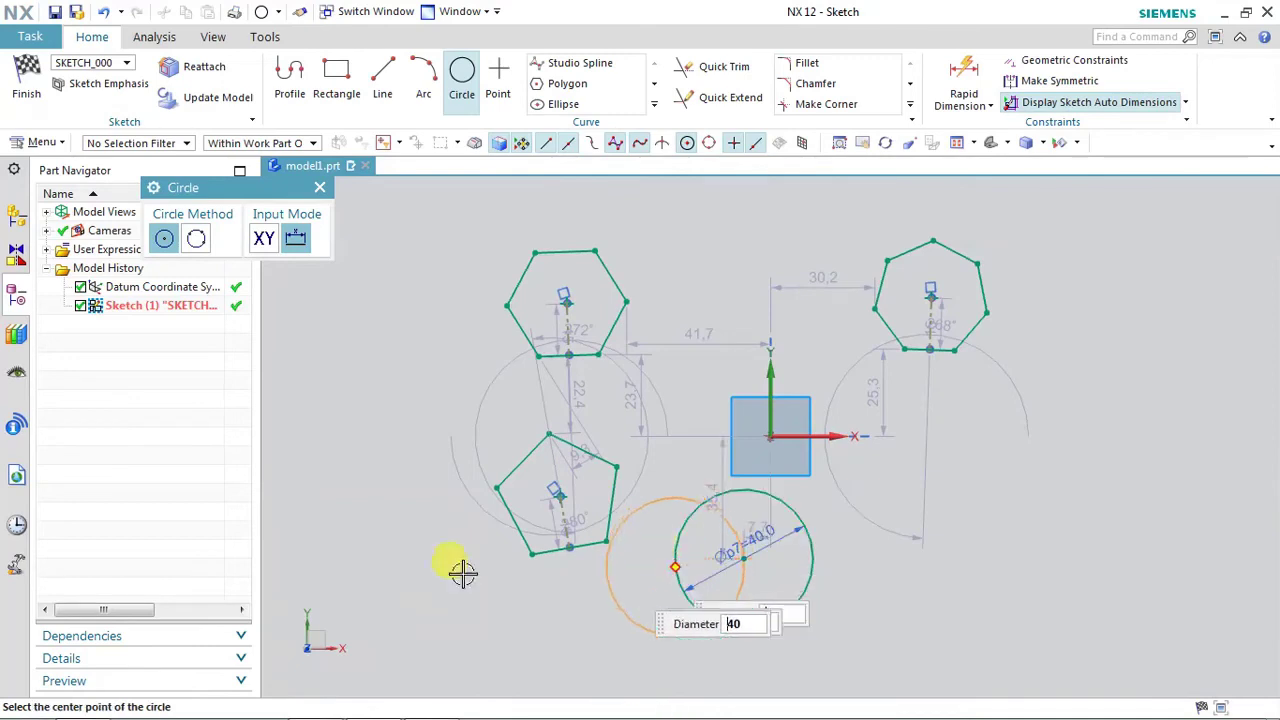
Try a 20 mm inscribed-radius pentagon around the circle, then undo it and exit.
click(567, 84)
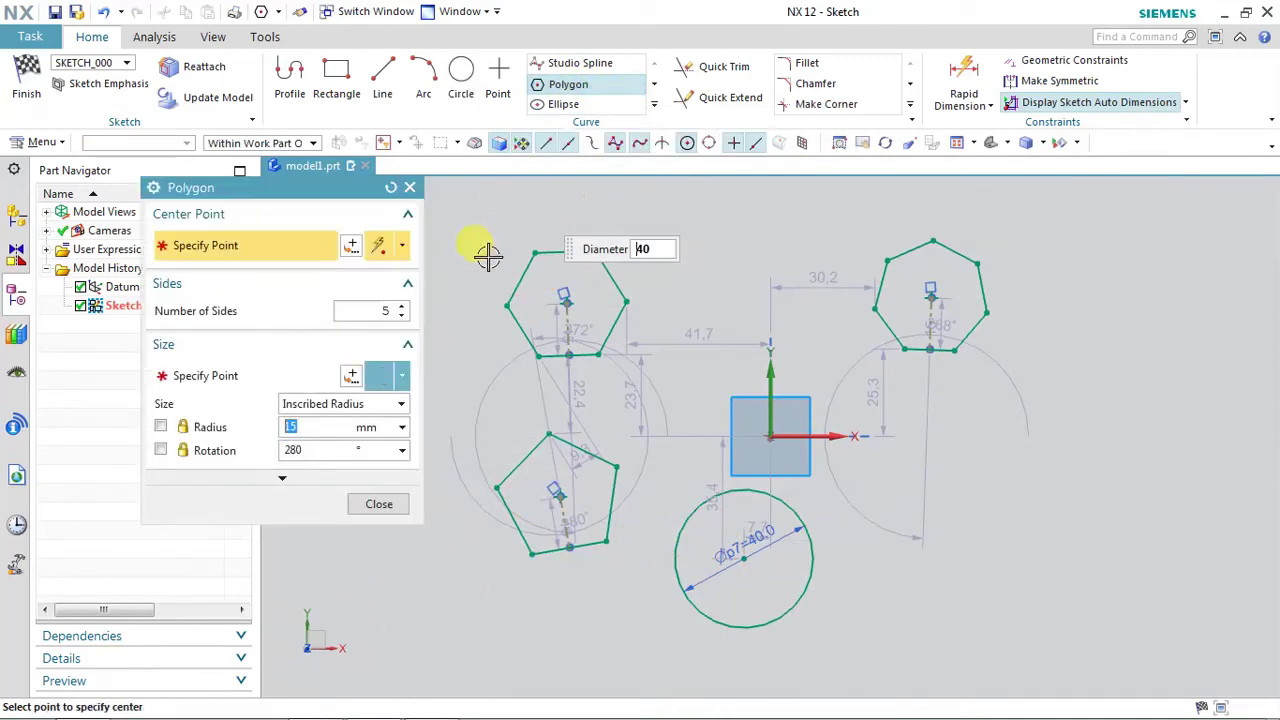
click(744, 557)
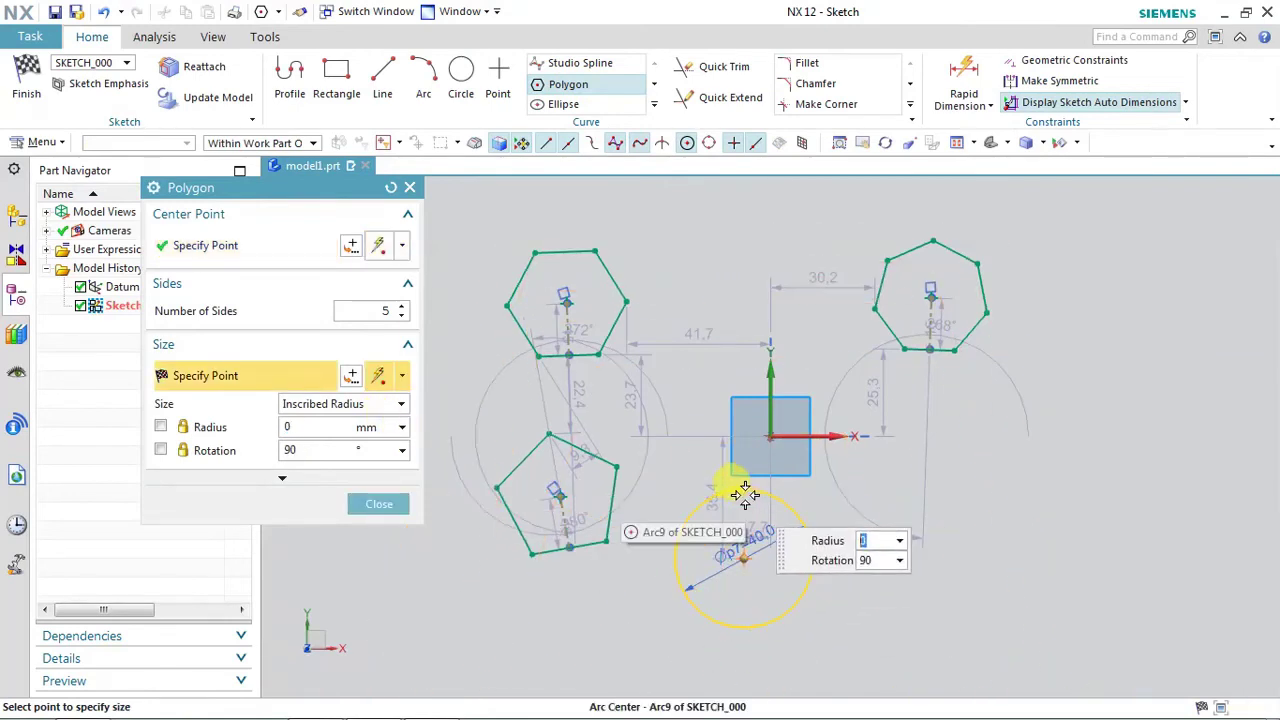
scroll(745, 490, down, 2)
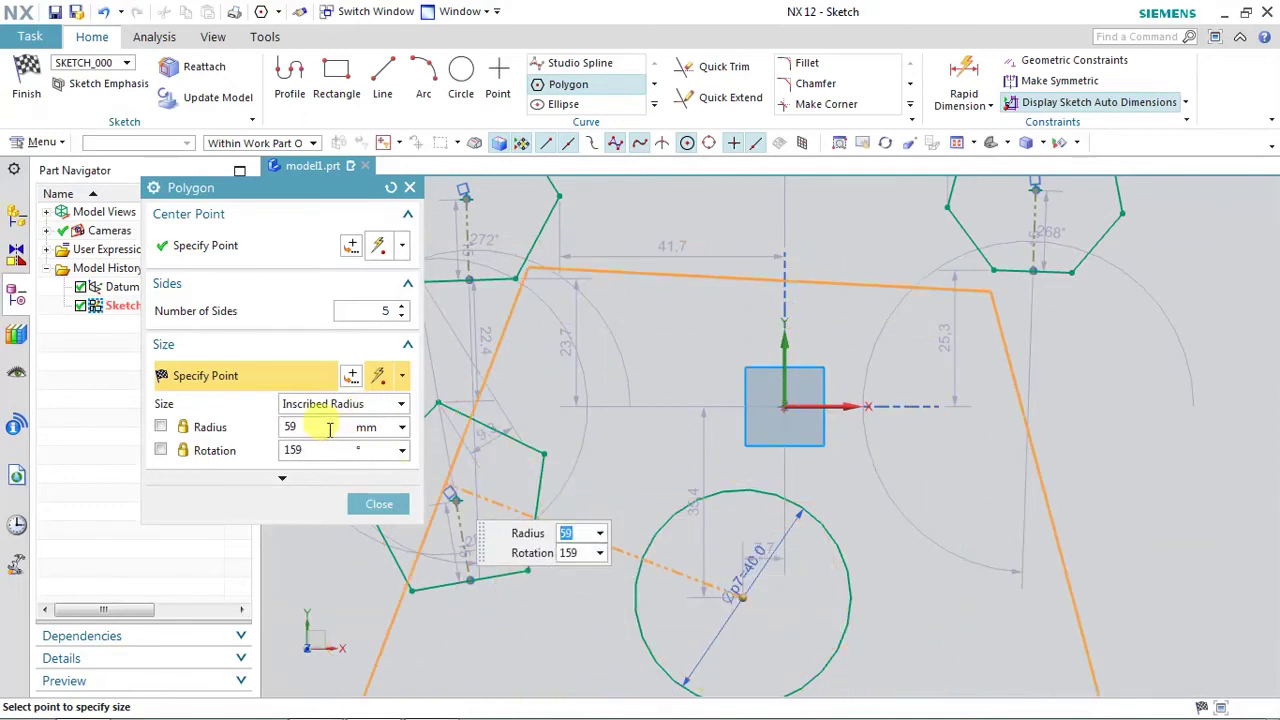
text(0)
key(Tab)
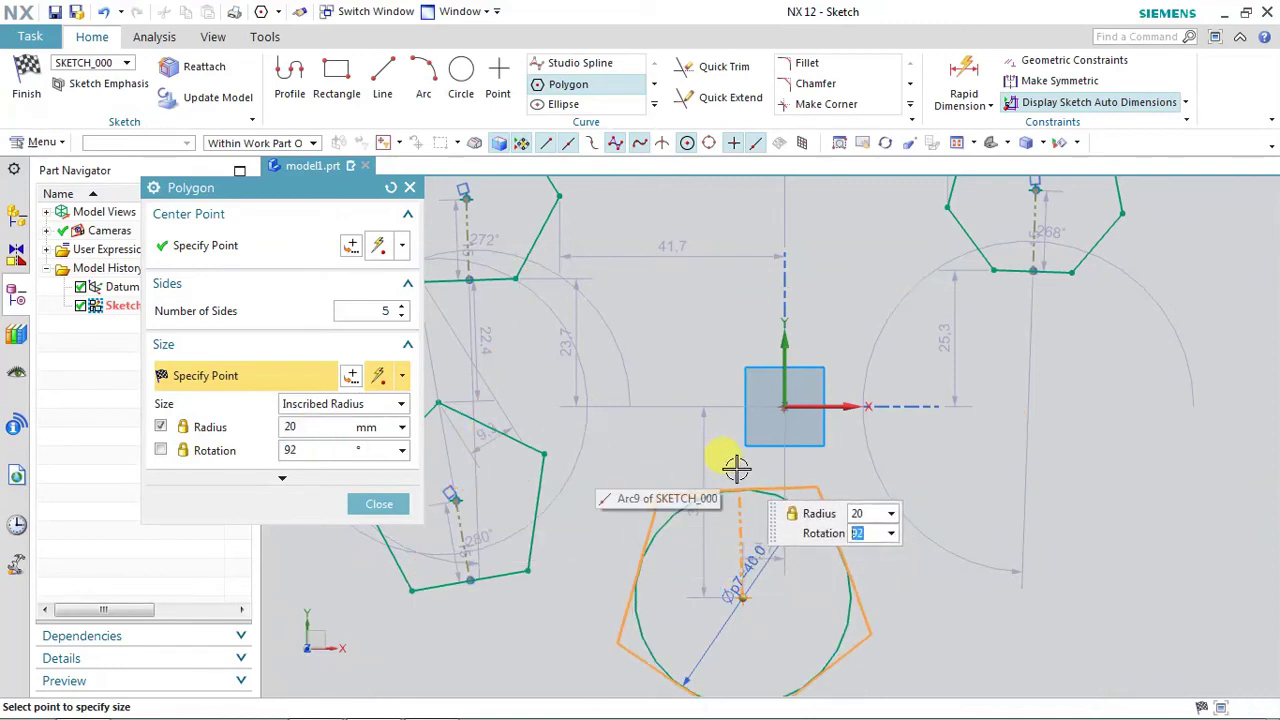
click(738, 469)
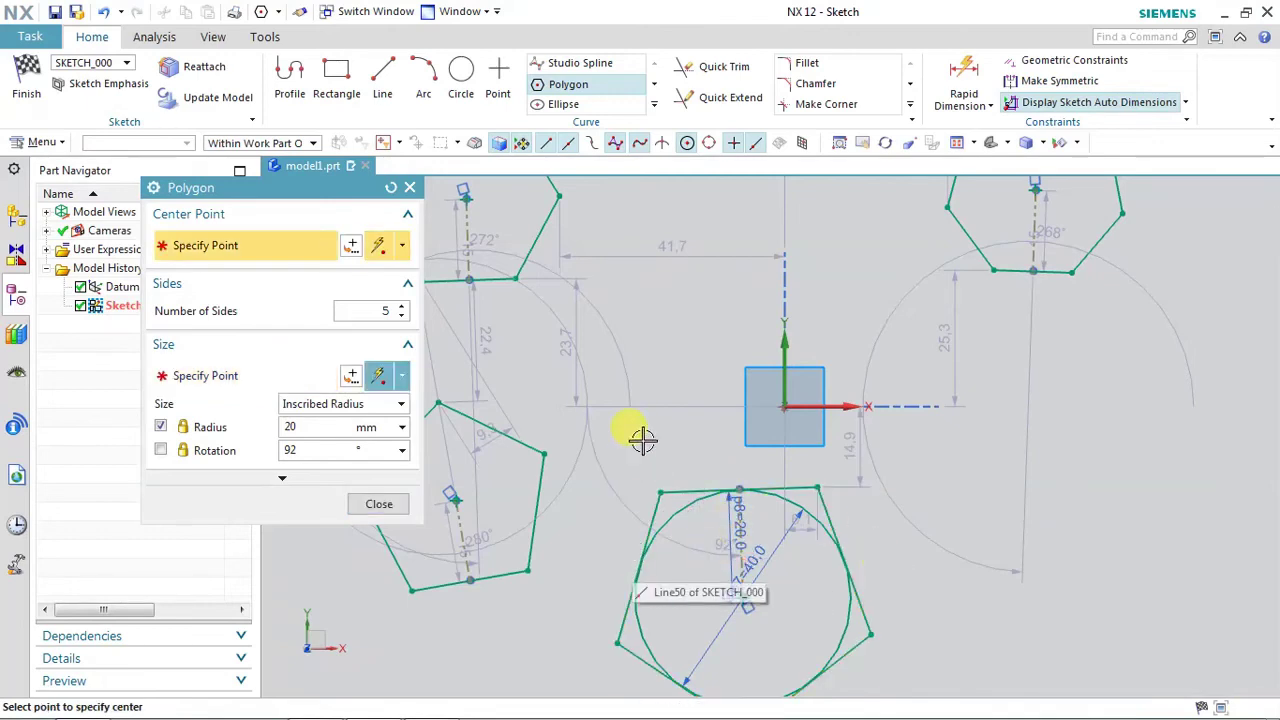
key(ctrl+z)
key(Escape)
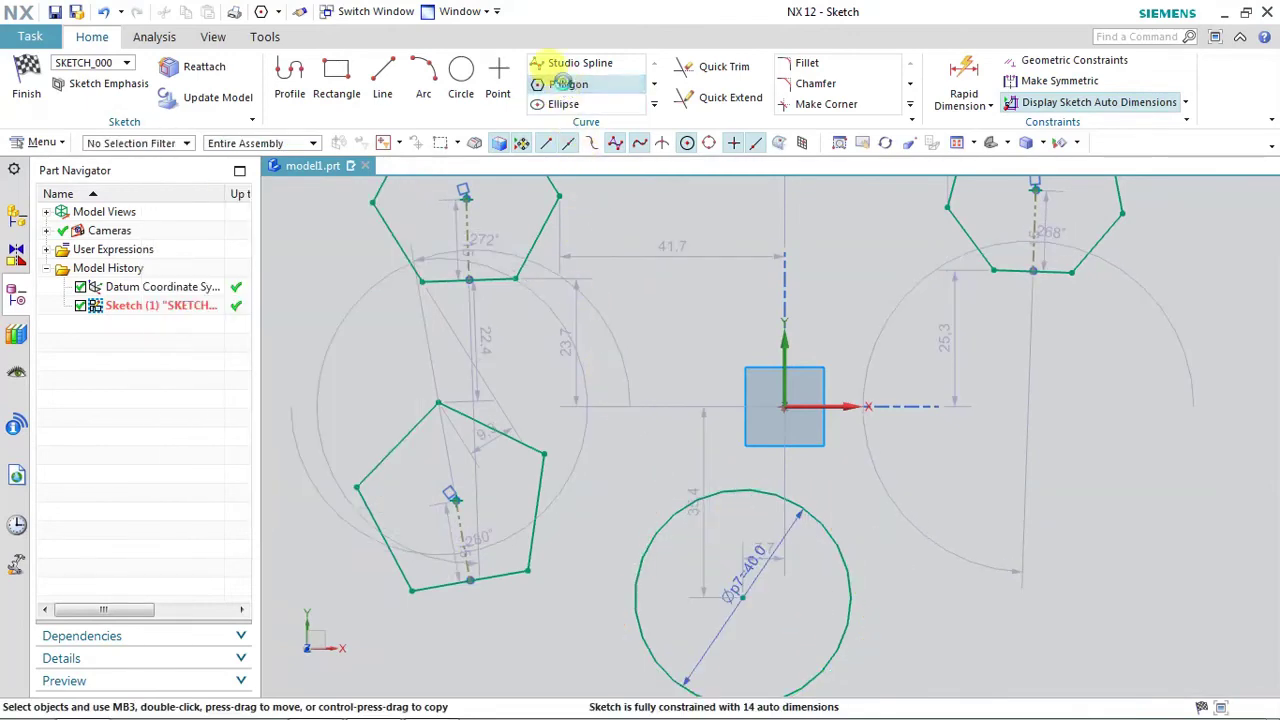
Draw a pentagon on the circle's centre with a 20 mm circumscribed radius, inside the Ø40 circle.
click(565, 85)
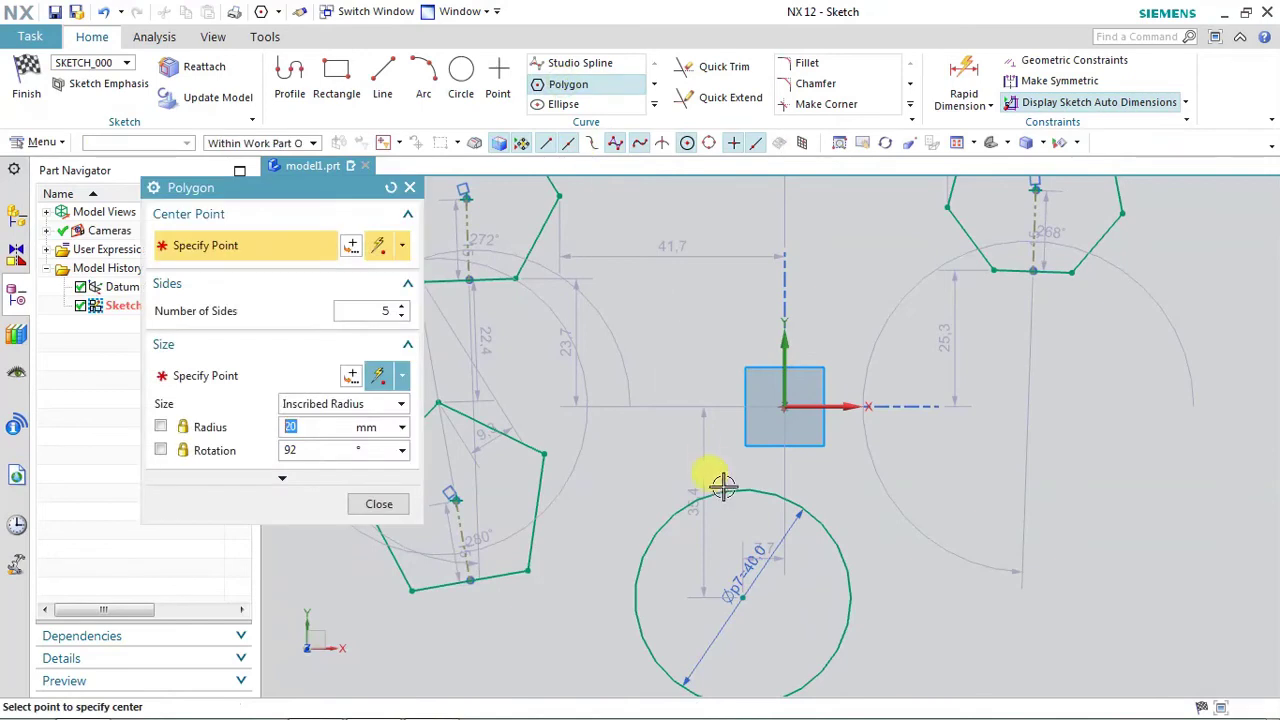
click(745, 597)
click(389, 406)
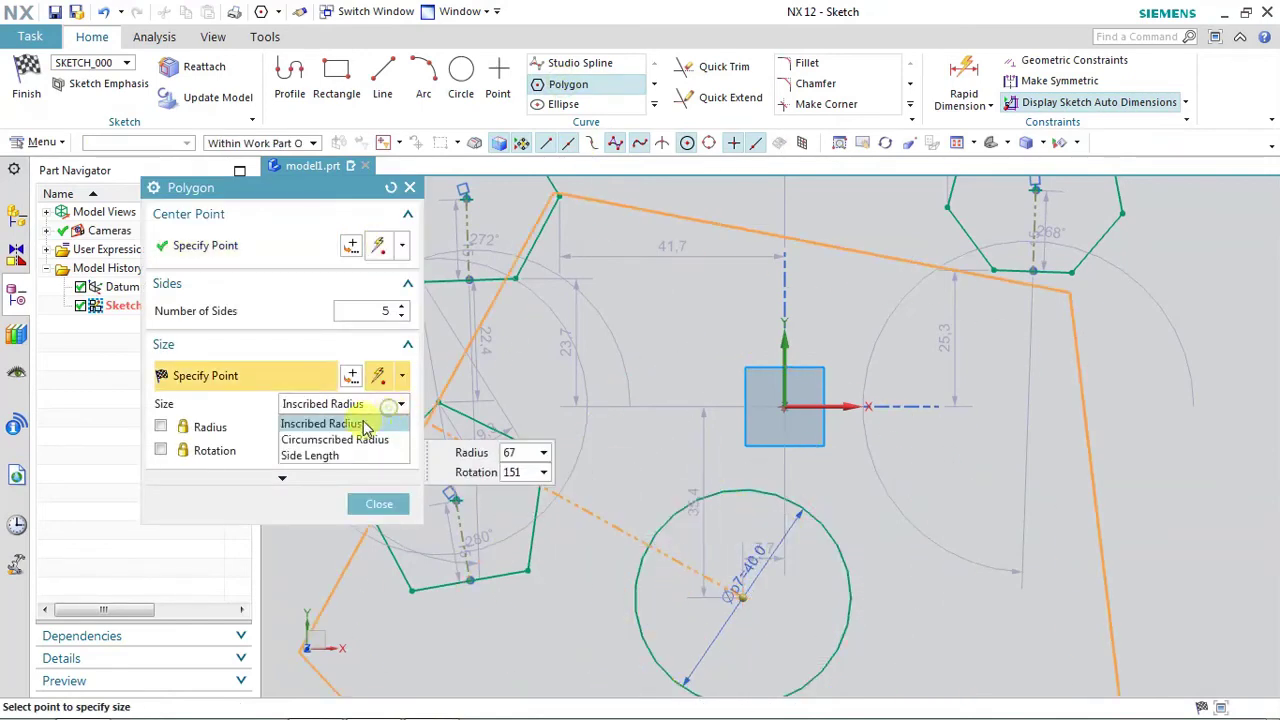
click(340, 440)
text(20)
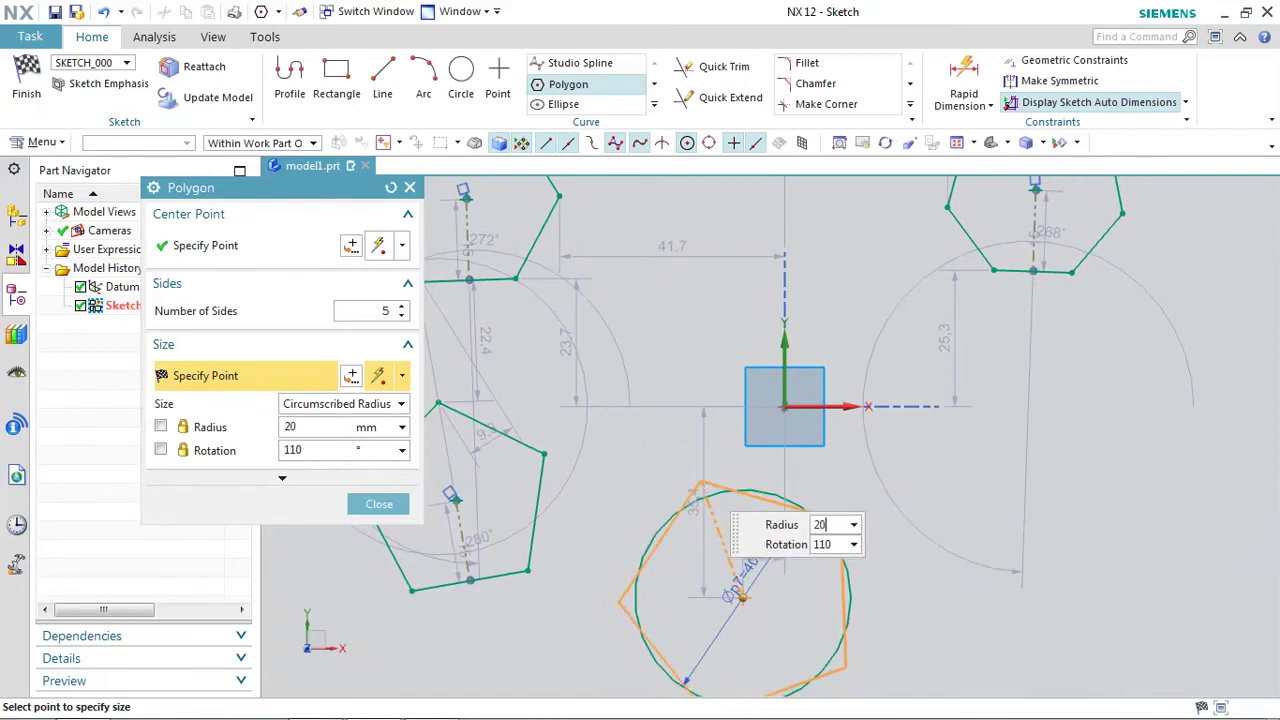
key(Return)
click(728, 478)
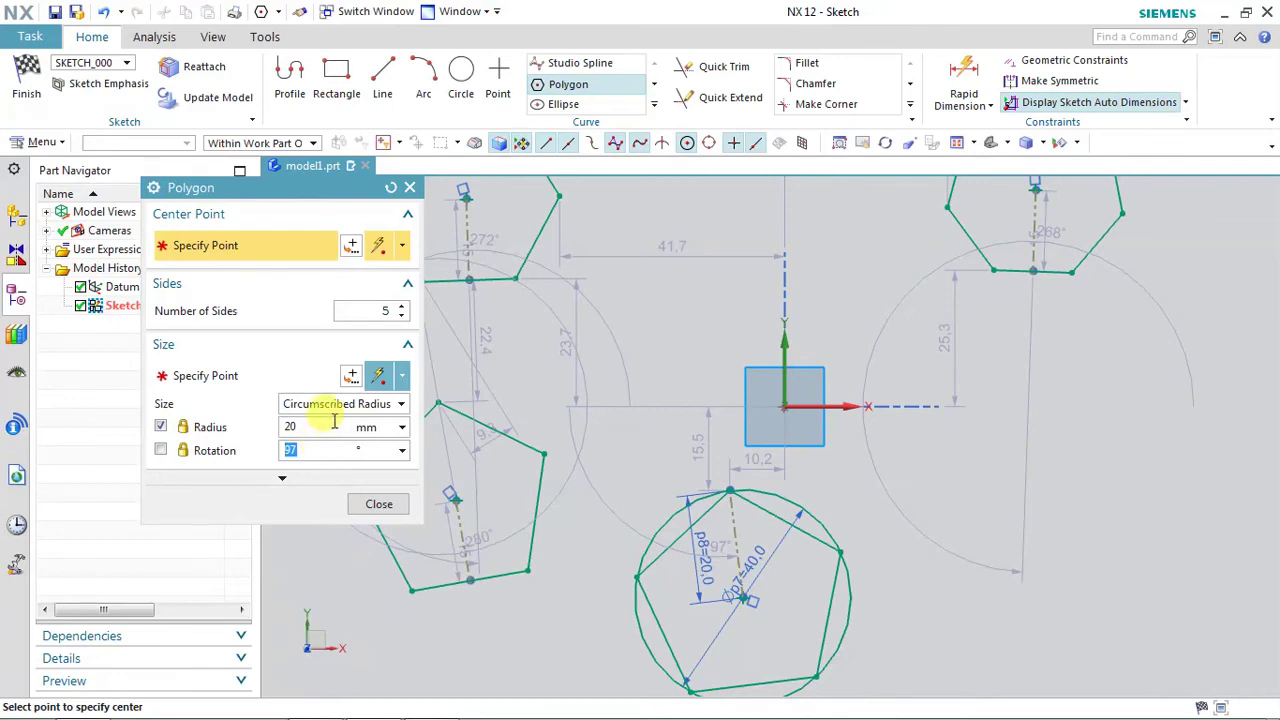
click(336, 404)
Add a pentagon with a 16 mm side length at the lower right.
click(318, 456)
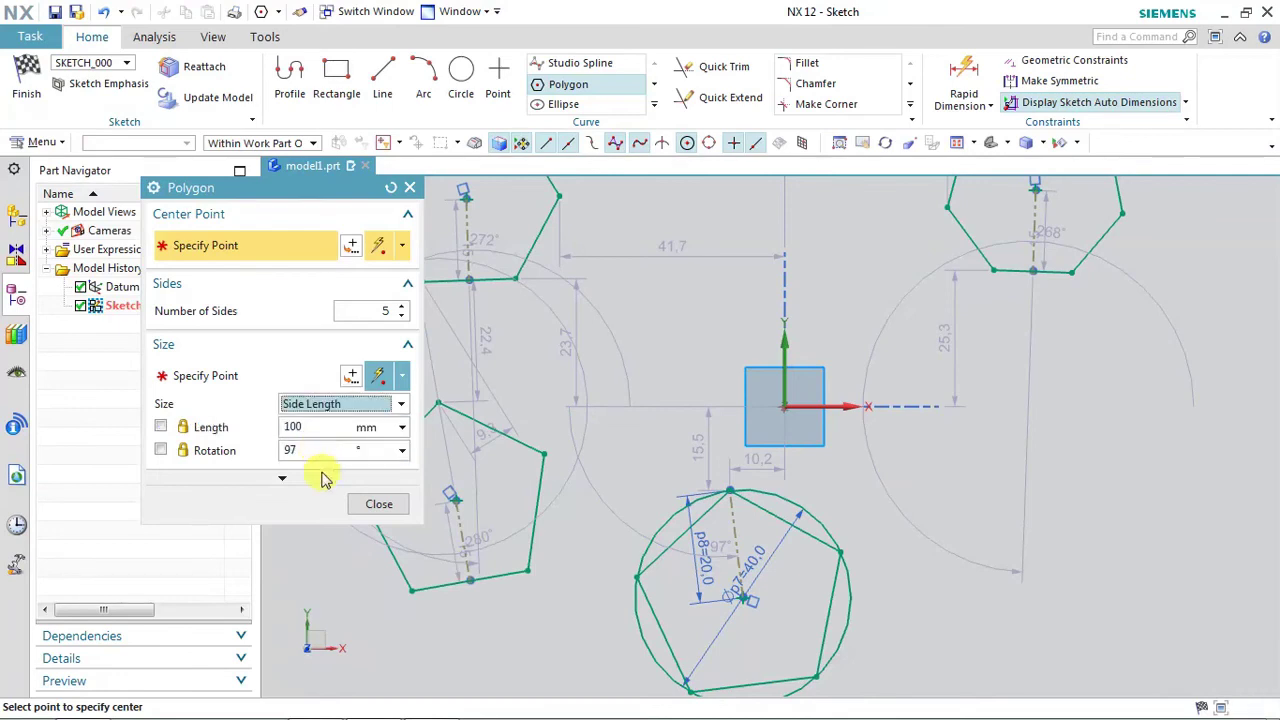
click(977, 609)
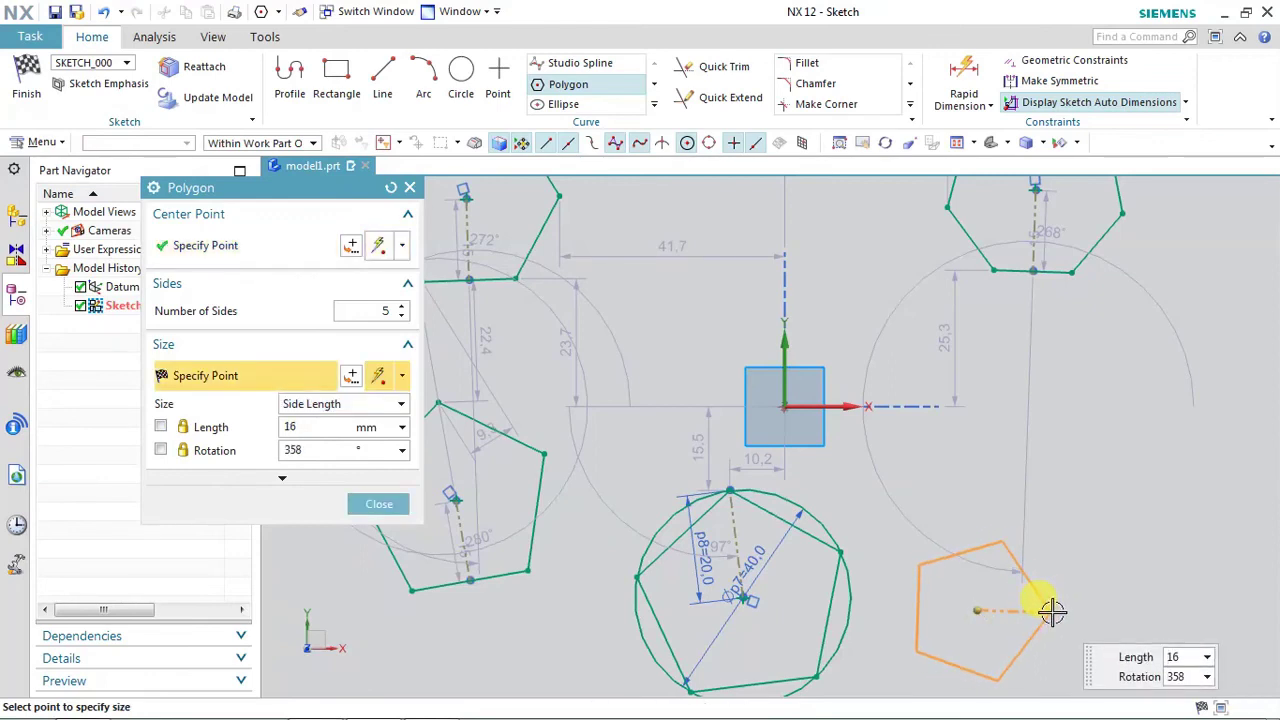
click(1050, 553)
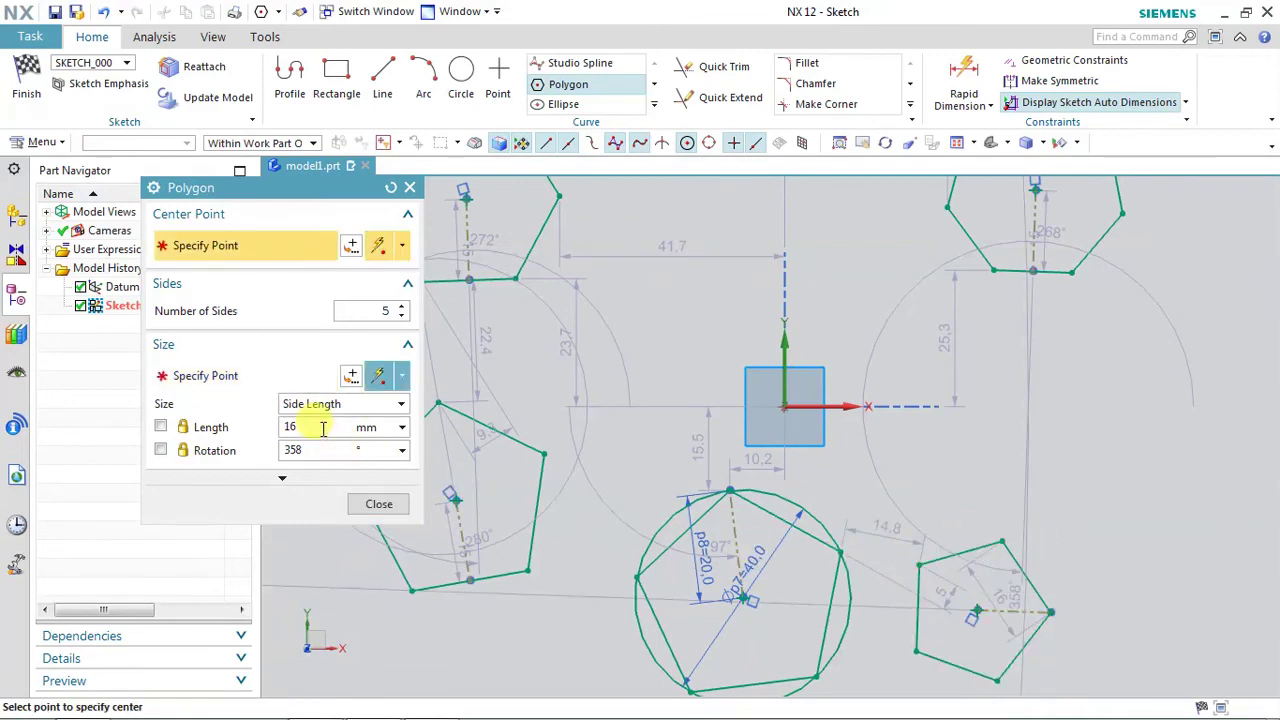
Add a pentagon with 20 mm side length and 0° rotation right of the origin.
drag(323, 428, 285, 428)
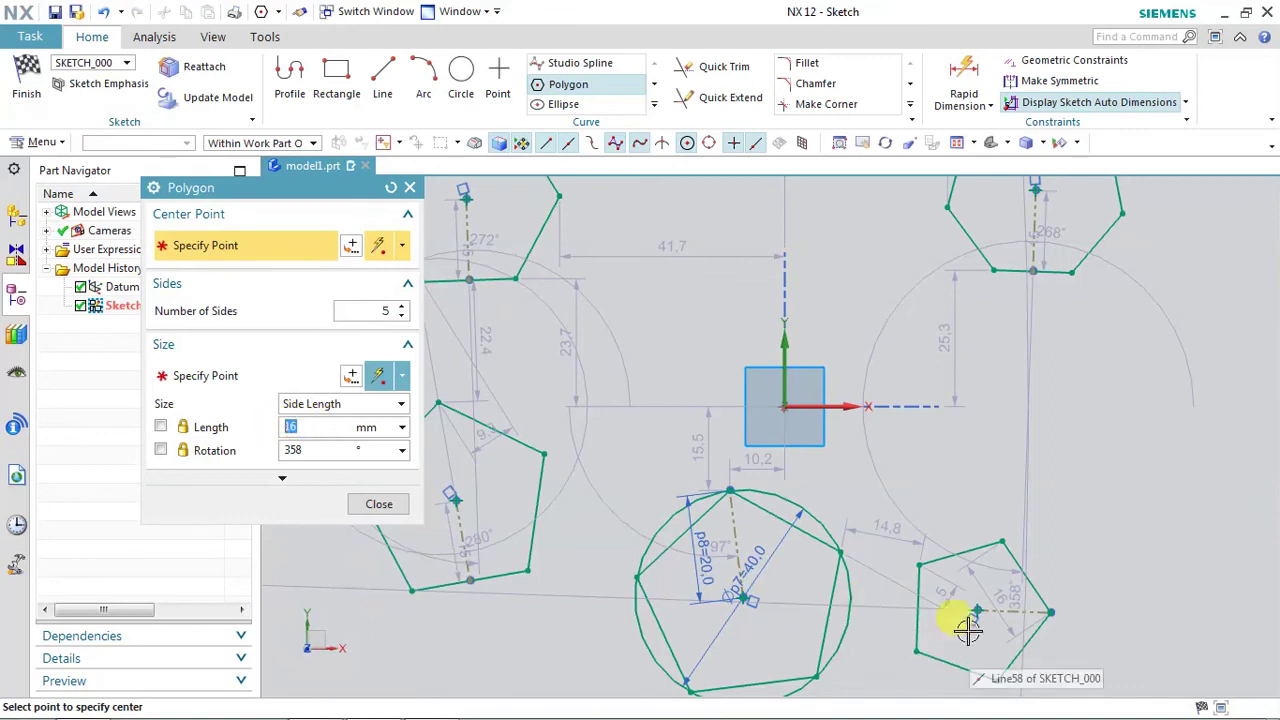
text(20)
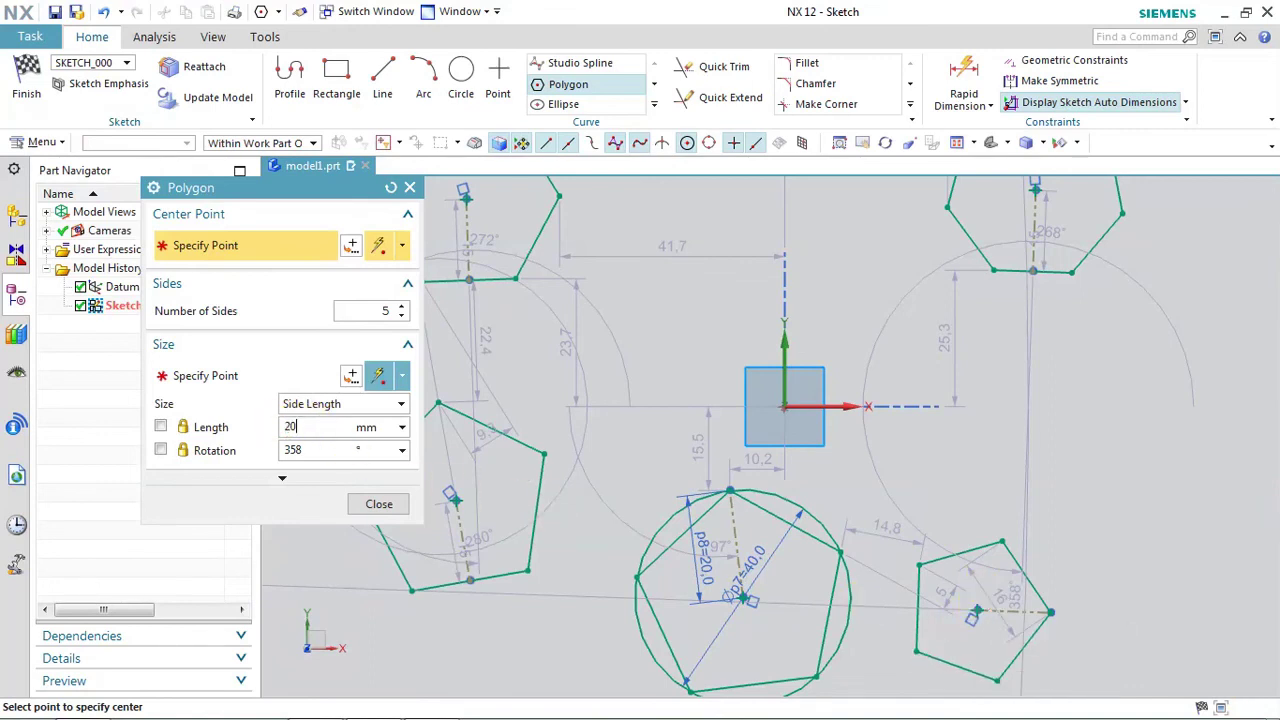
click(1046, 427)
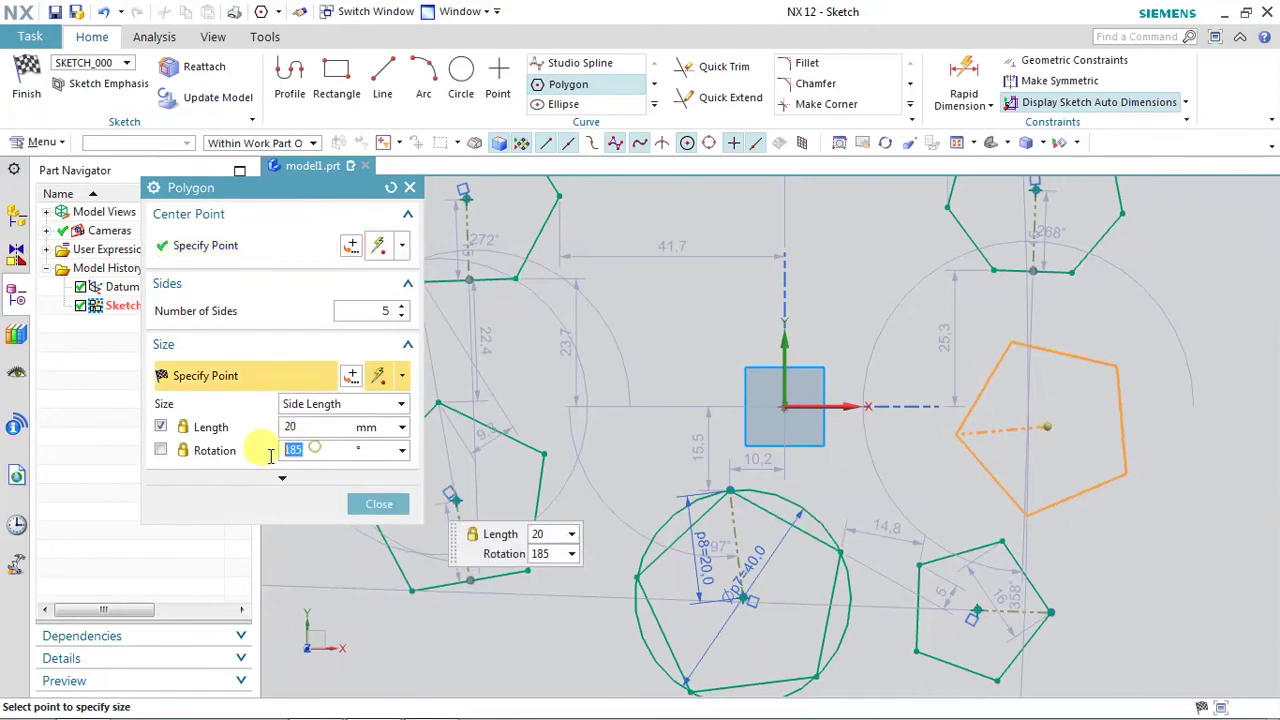
text(0)
click(1045, 462)
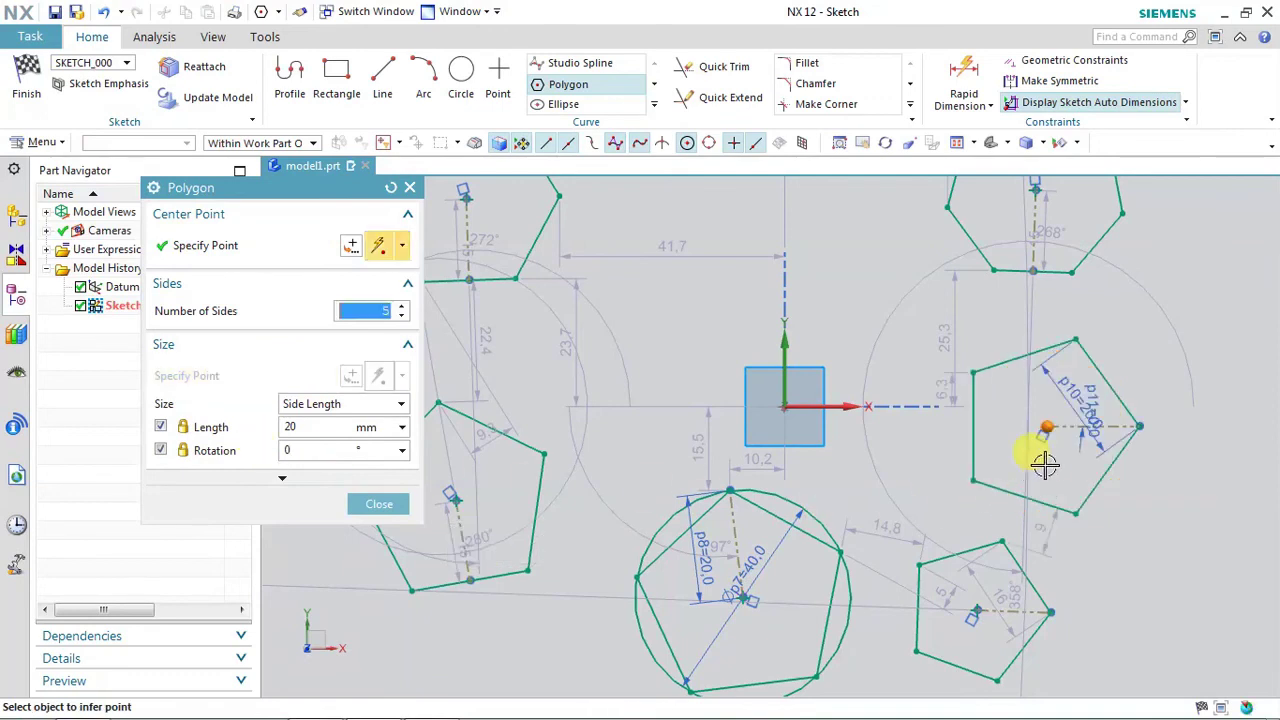
key(Escape)
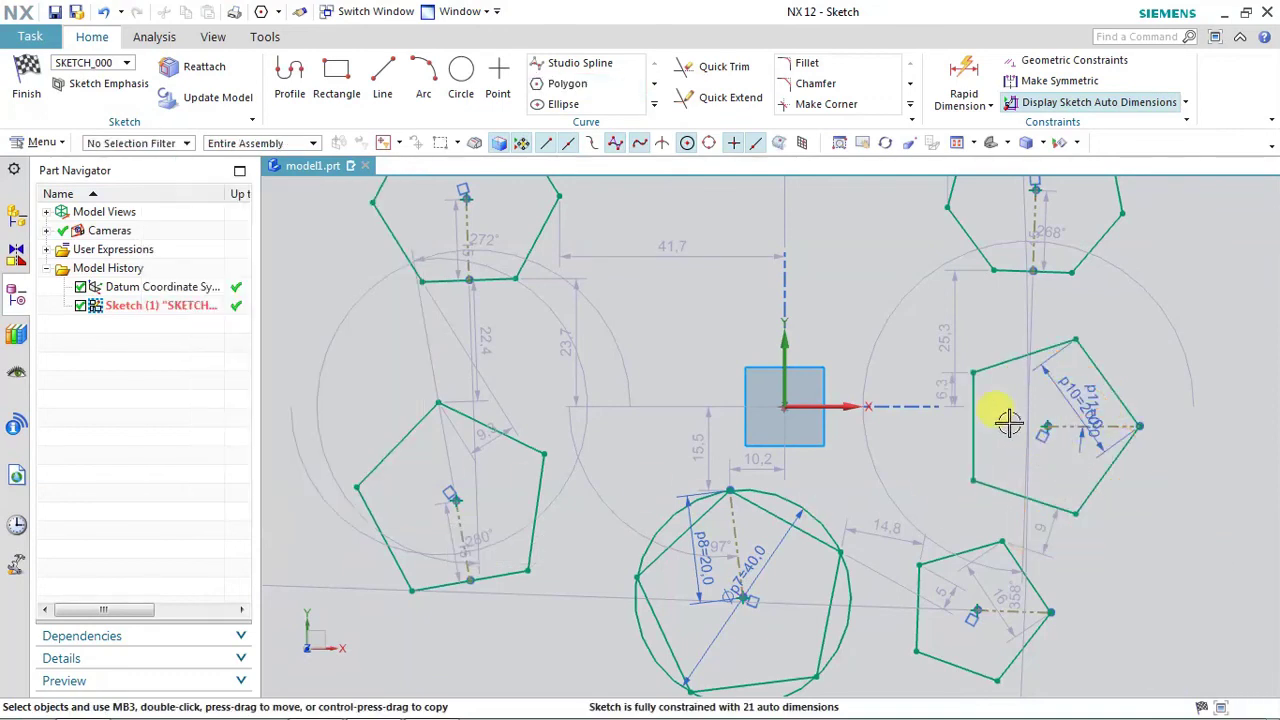